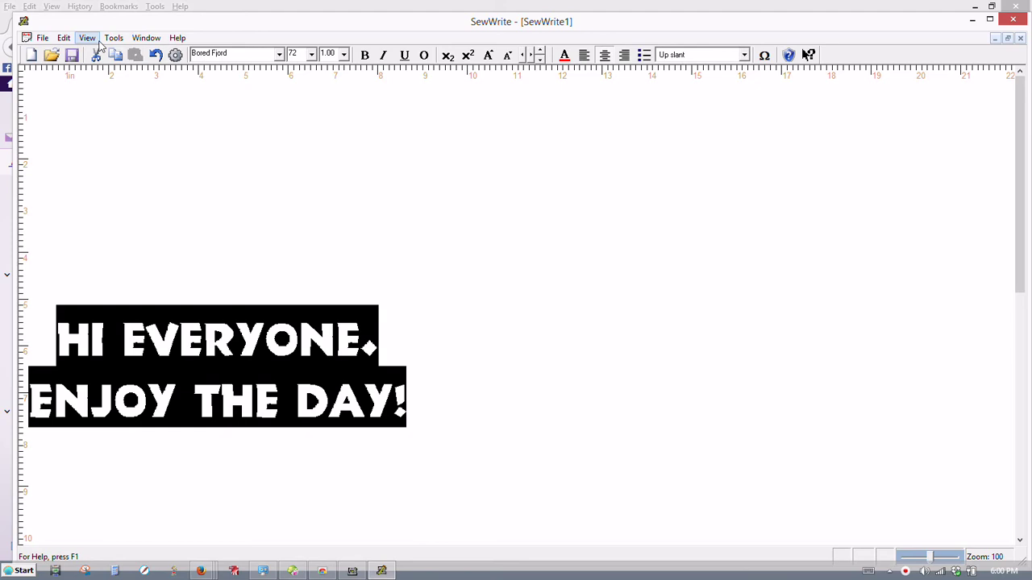
Step: Copy the message text to the clipboard from the Edit menu
{"action": "left_click", "coordinate": [43, 41]}
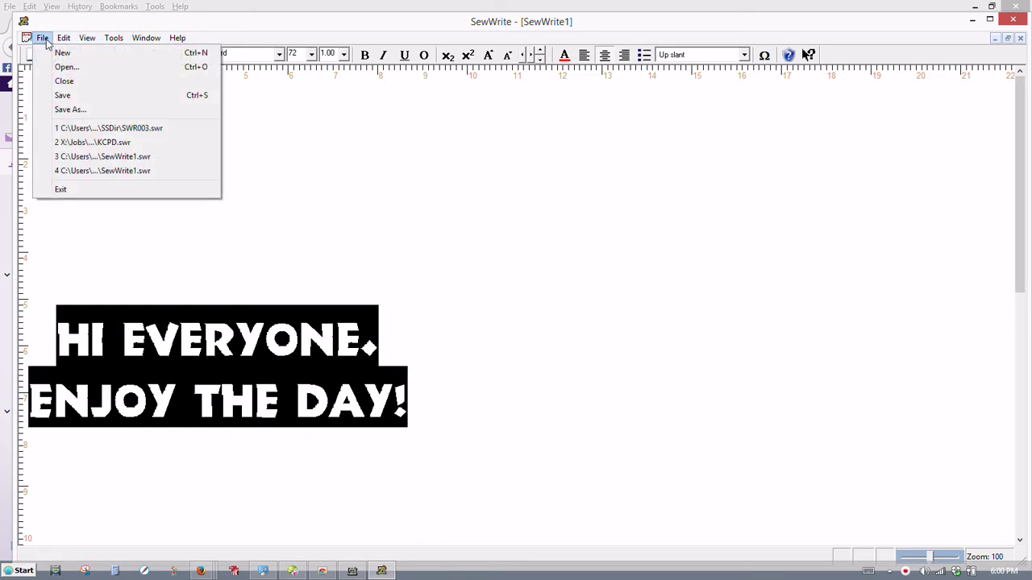
{"action": "mouse_move", "coordinate": [110, 46]}
{"action": "mouse_move", "coordinate": [42, 40]}
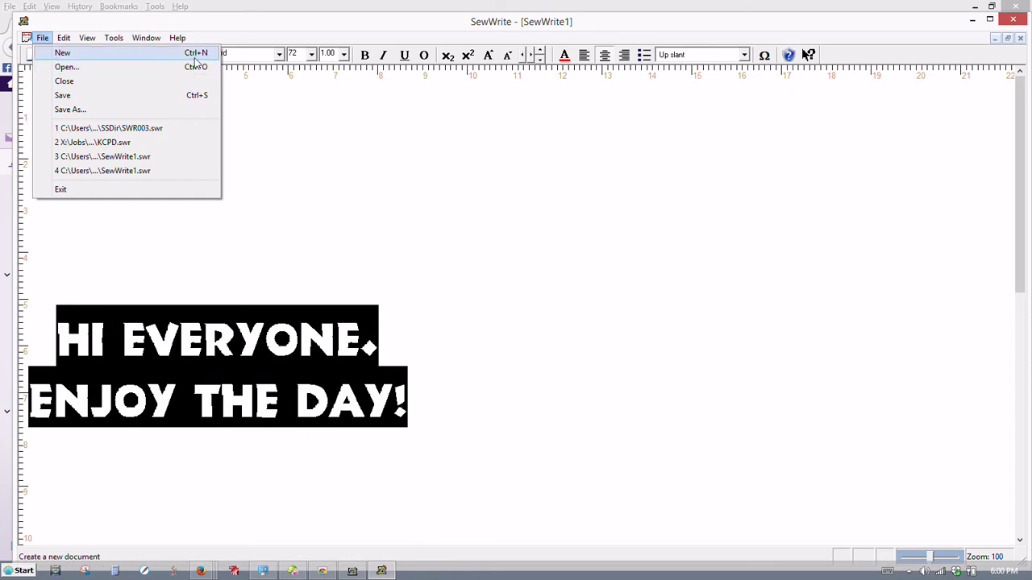
{"action": "left_click", "coordinate": [66, 39]}
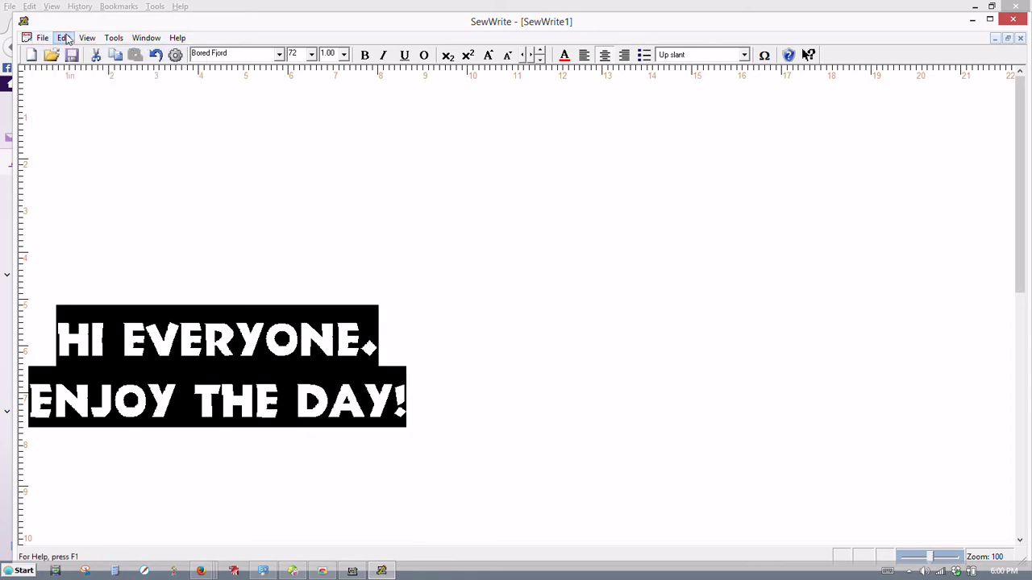
{"action": "left_click", "coordinate": [66, 38]}
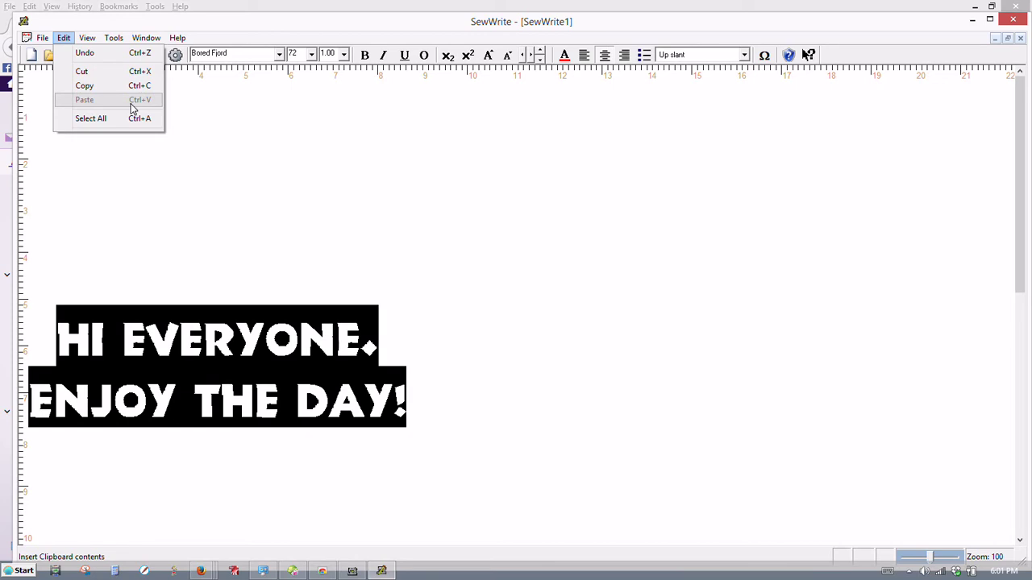
{"action": "left_click", "coordinate": [84, 88]}
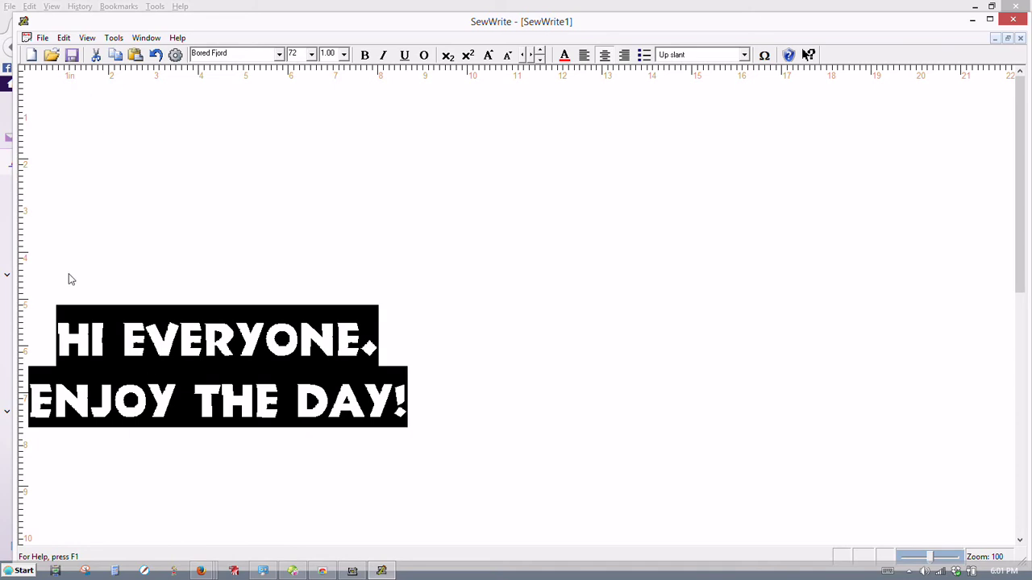
Step: Hide the toolbar, then bring it back
{"action": "left_click", "coordinate": [63, 38]}
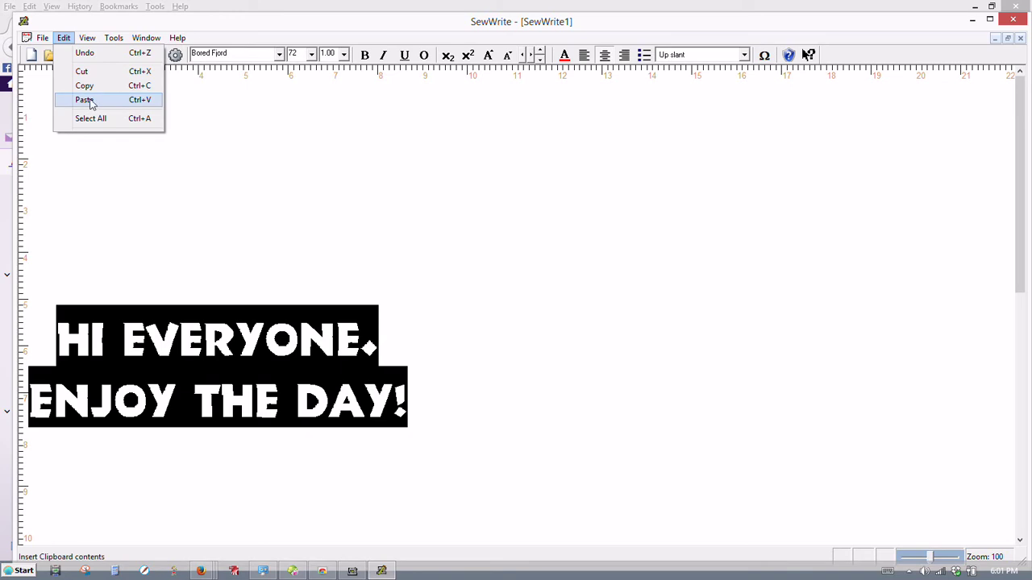
{"action": "mouse_move", "coordinate": [90, 38]}
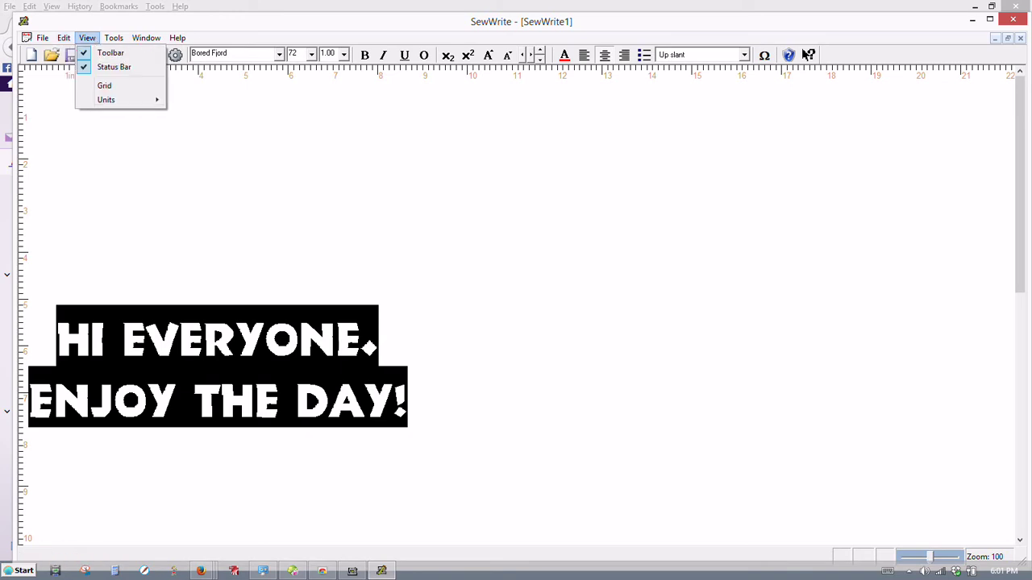
{"action": "left_click", "coordinate": [84, 56]}
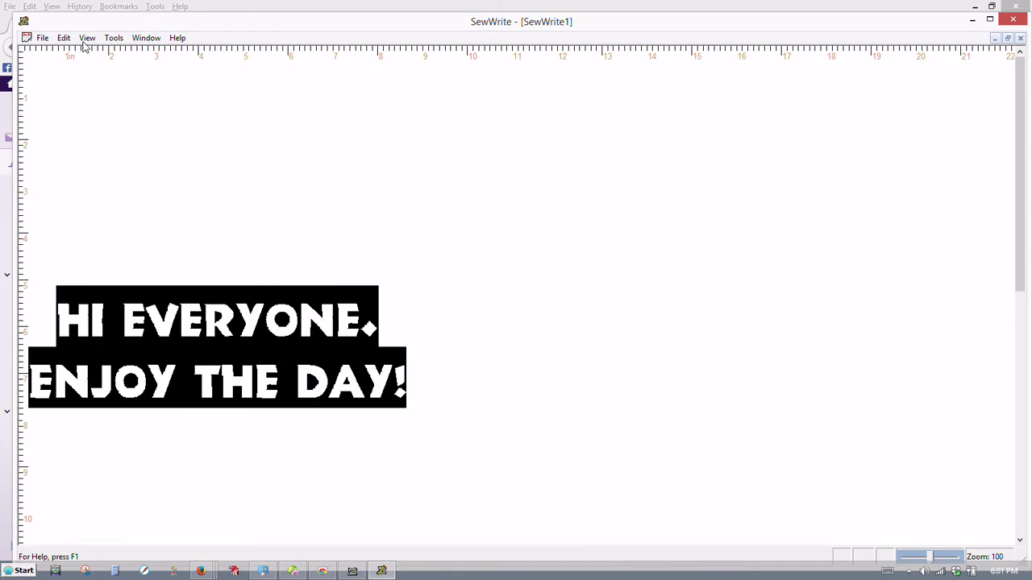
{"action": "left_click", "coordinate": [84, 41]}
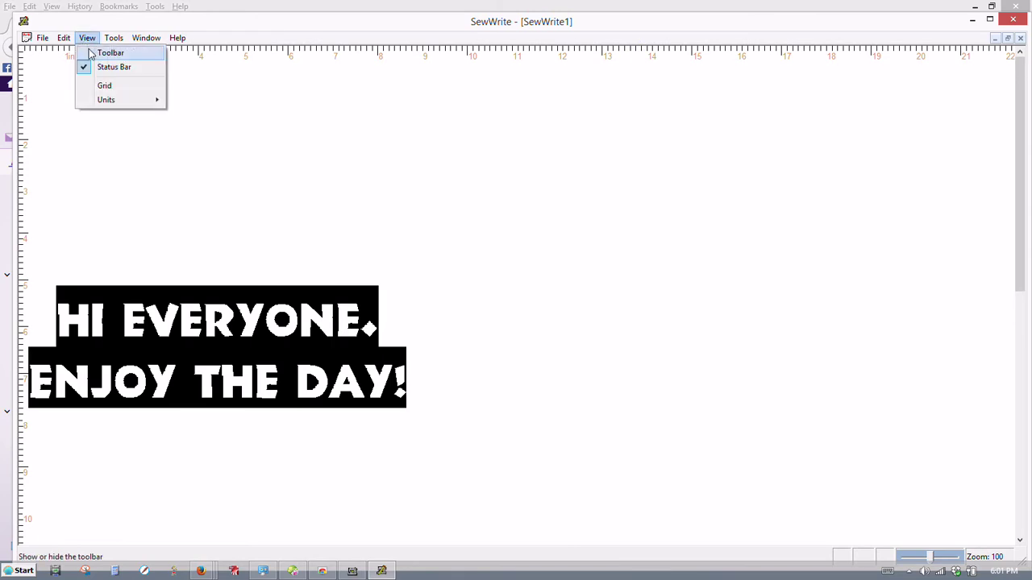
{"action": "left_click", "coordinate": [90, 53]}
Step: Show grid lines over the page, then turn them off again
{"action": "left_click", "coordinate": [88, 38]}
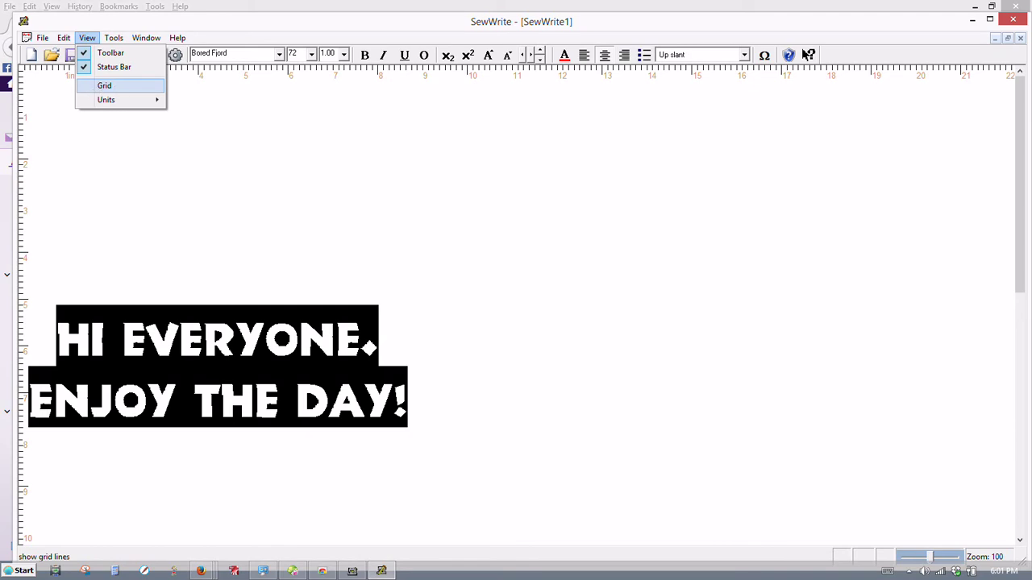
{"action": "left_click", "coordinate": [116, 87]}
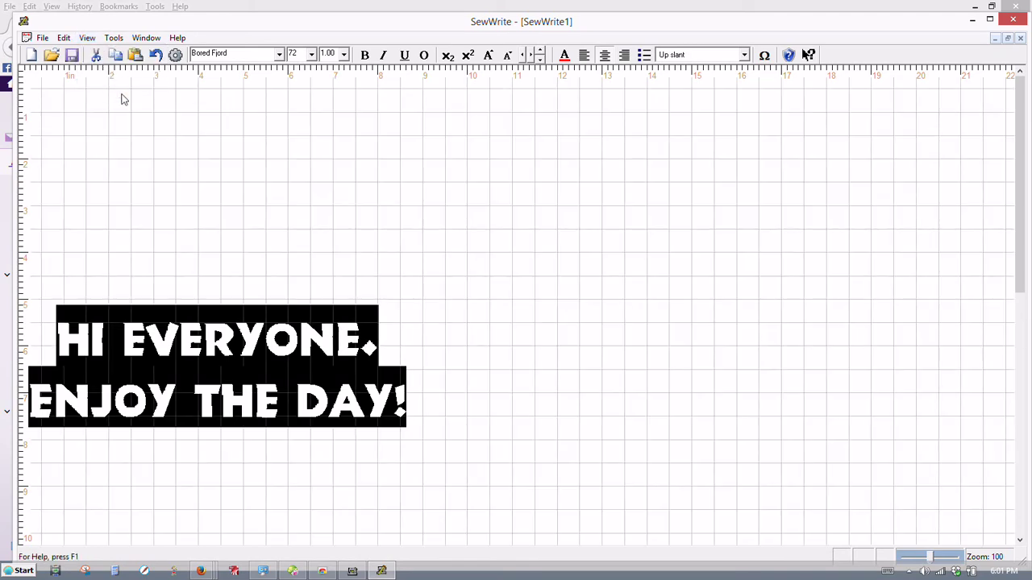
{"action": "left_click", "coordinate": [87, 38]}
{"action": "left_click", "coordinate": [104, 86]}
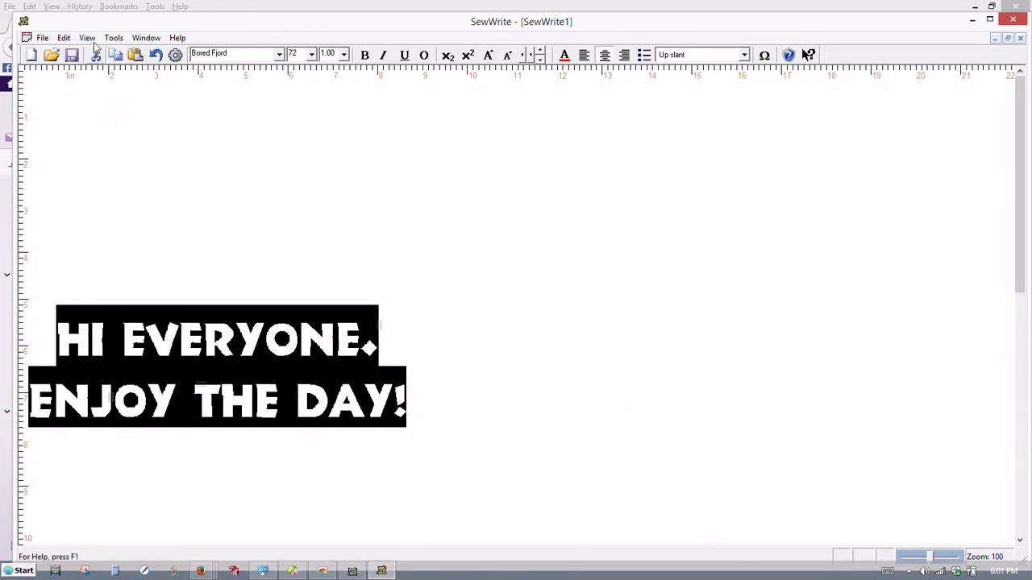
Step: Switch the ruler units to centimetres, then back to inches
{"action": "left_click", "coordinate": [87, 38]}
{"action": "mouse_move", "coordinate": [95, 105]}
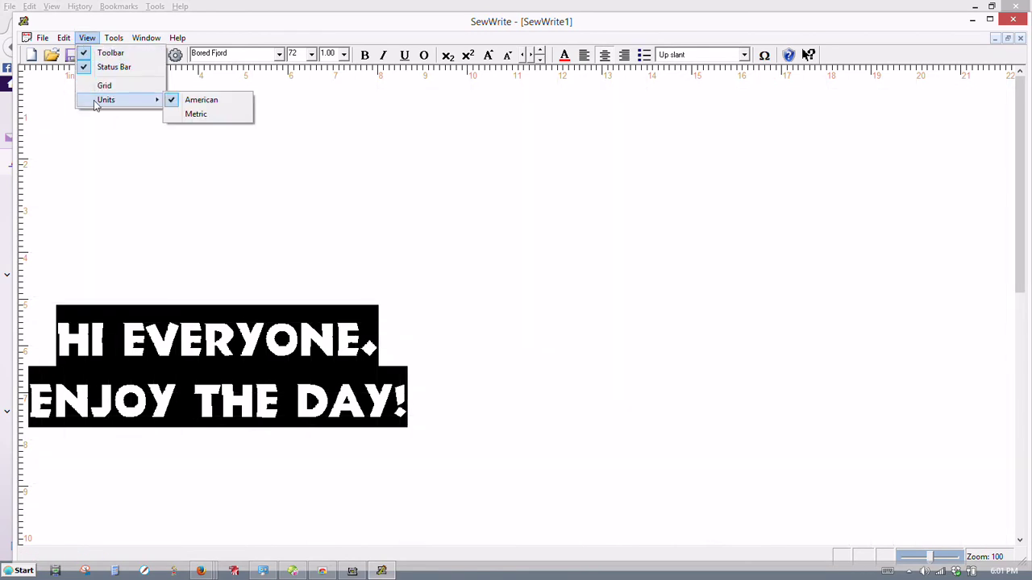
{"action": "left_click", "coordinate": [201, 117]}
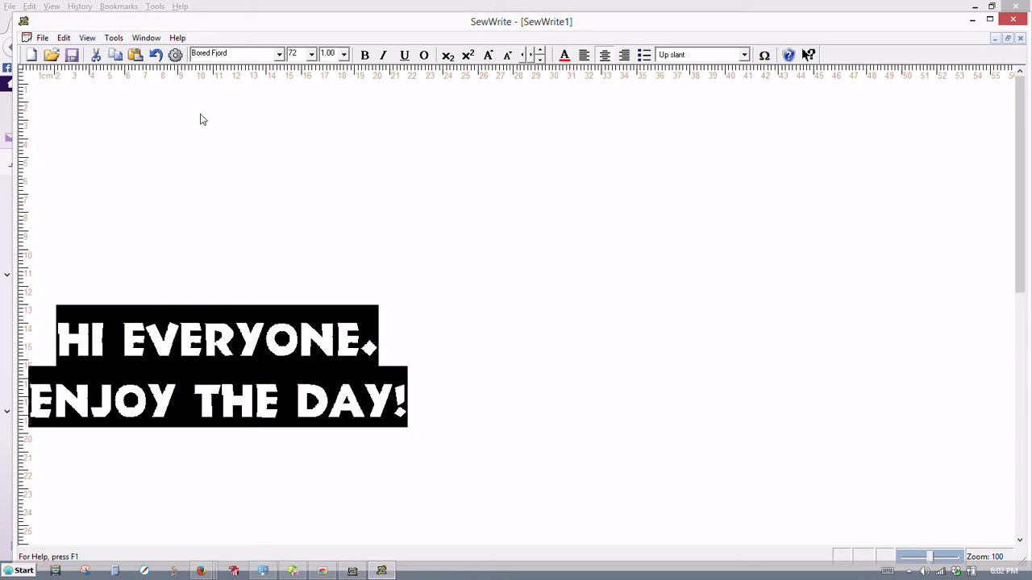
{"action": "left_click", "coordinate": [73, 41]}
{"action": "mouse_move", "coordinate": [85, 41]}
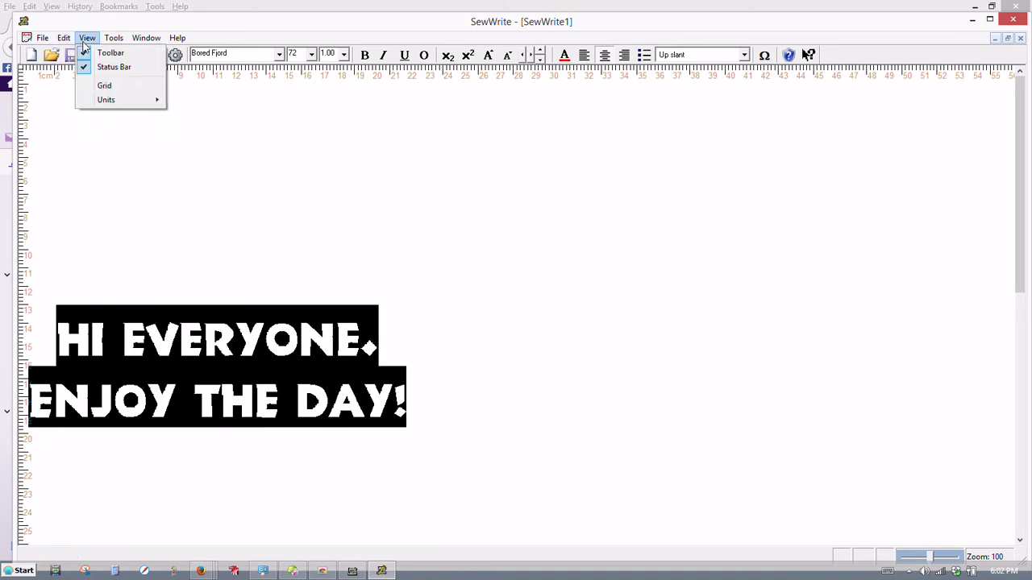
{"action": "mouse_move", "coordinate": [153, 103]}
{"action": "left_click", "coordinate": [198, 101]}
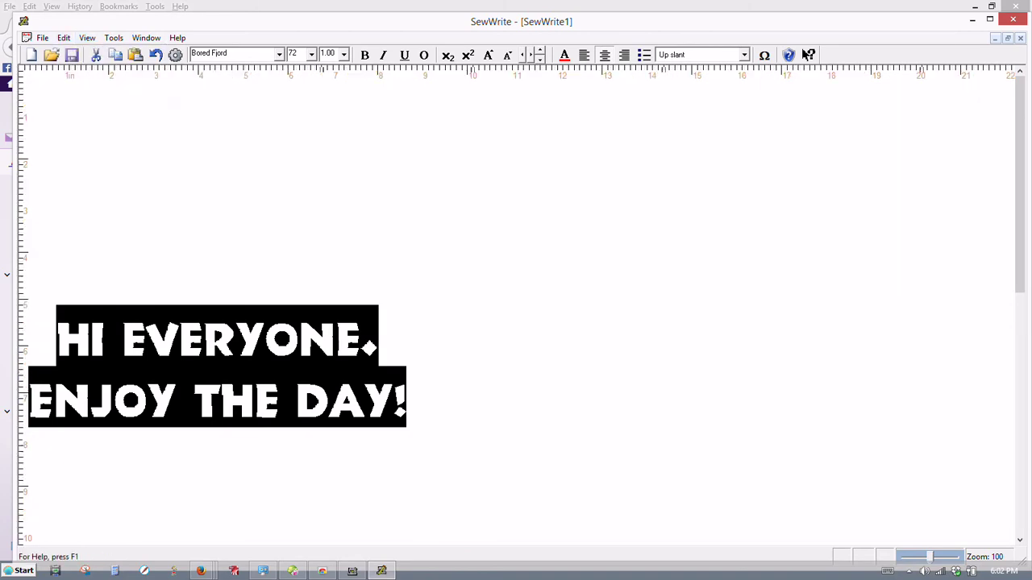
Step: Open the ruler calibration settings and close them without changes
{"action": "left_click", "coordinate": [107, 40]}
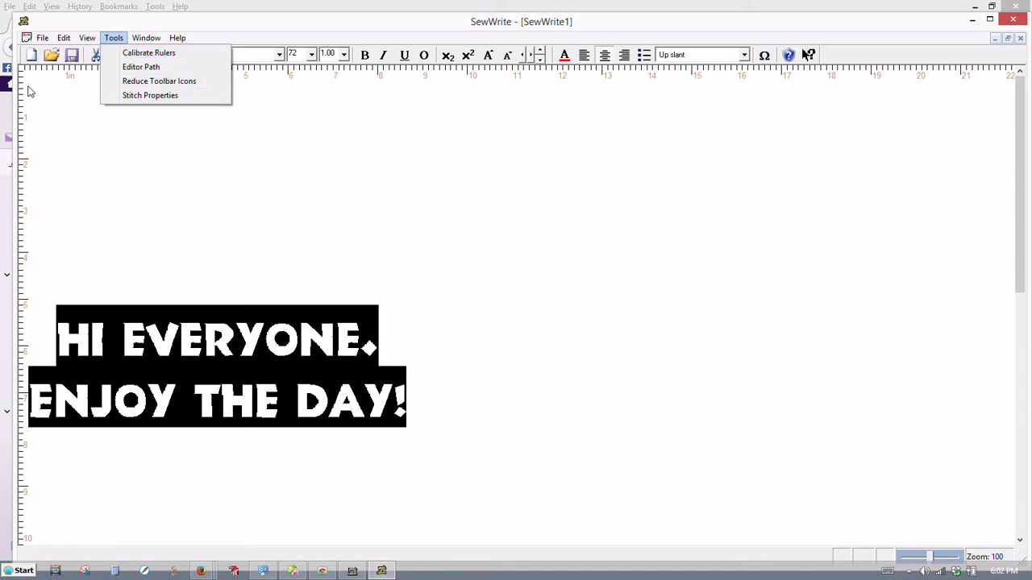
{"action": "left_click", "coordinate": [132, 54]}
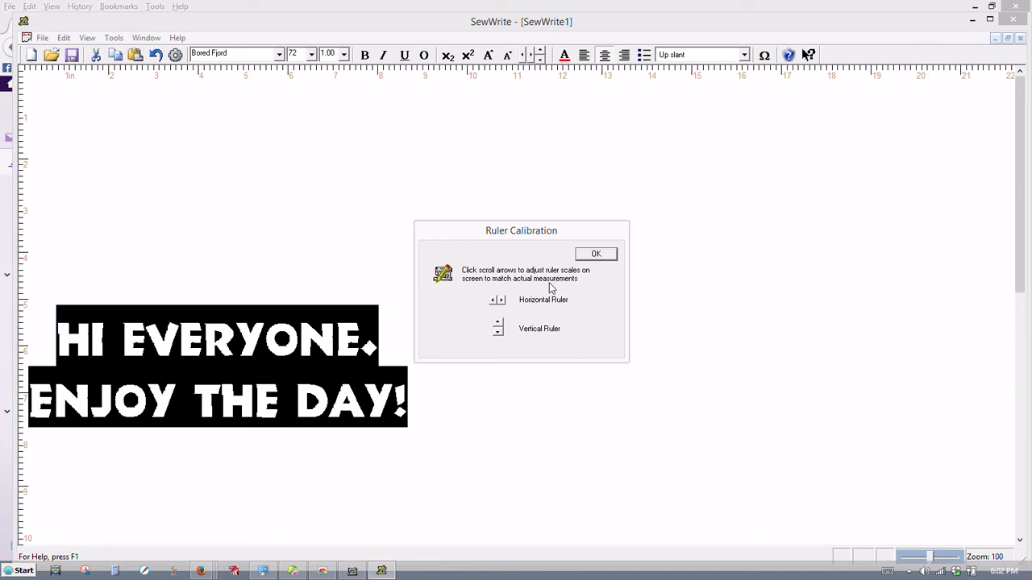
{"action": "left_click", "coordinate": [594, 255]}
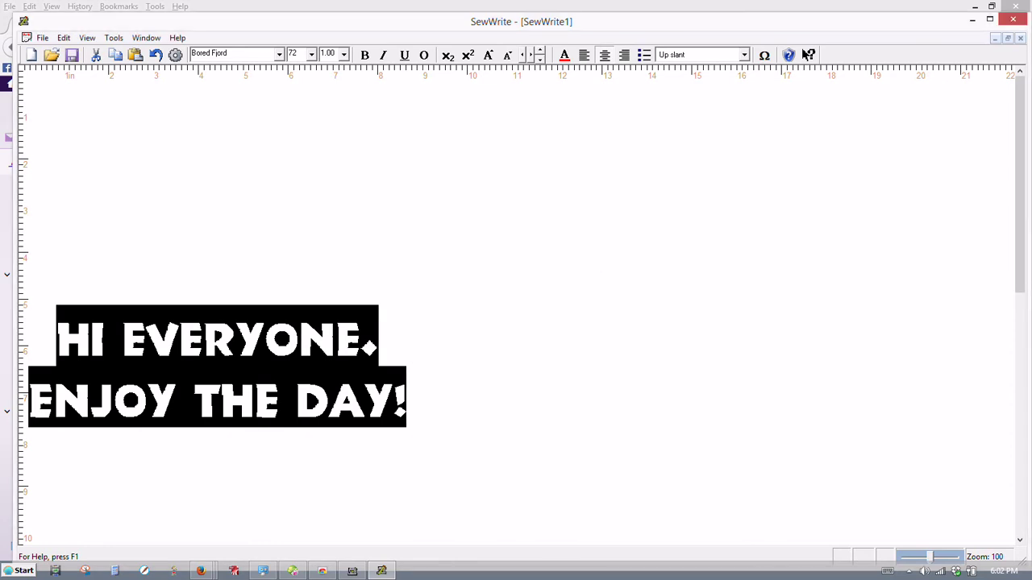
Step: Link SewWhat-Pro.exe from the S & S Computing\SewWhat-Pro folder as the embroidery editor
{"action": "left_click", "coordinate": [113, 40]}
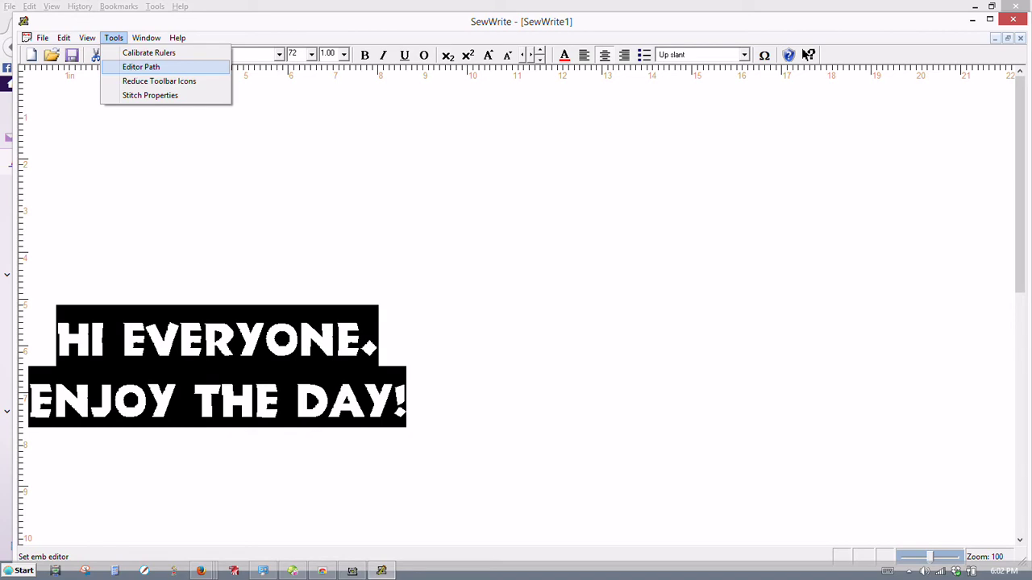
{"action": "left_click", "coordinate": [134, 70]}
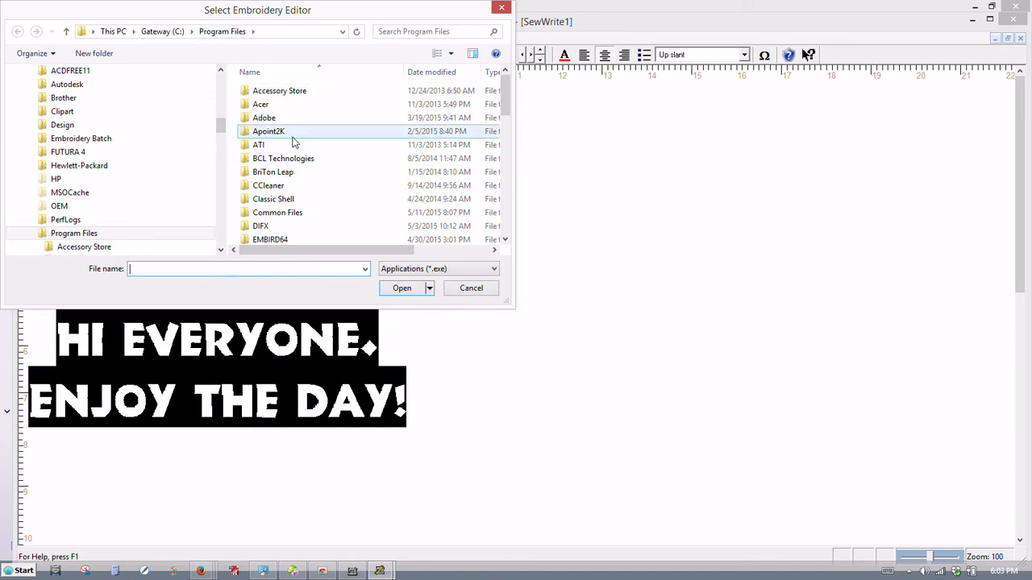
{"action": "scroll", "coordinate": [295, 185], "scroll_direction": "down", "scroll_amount": 10}
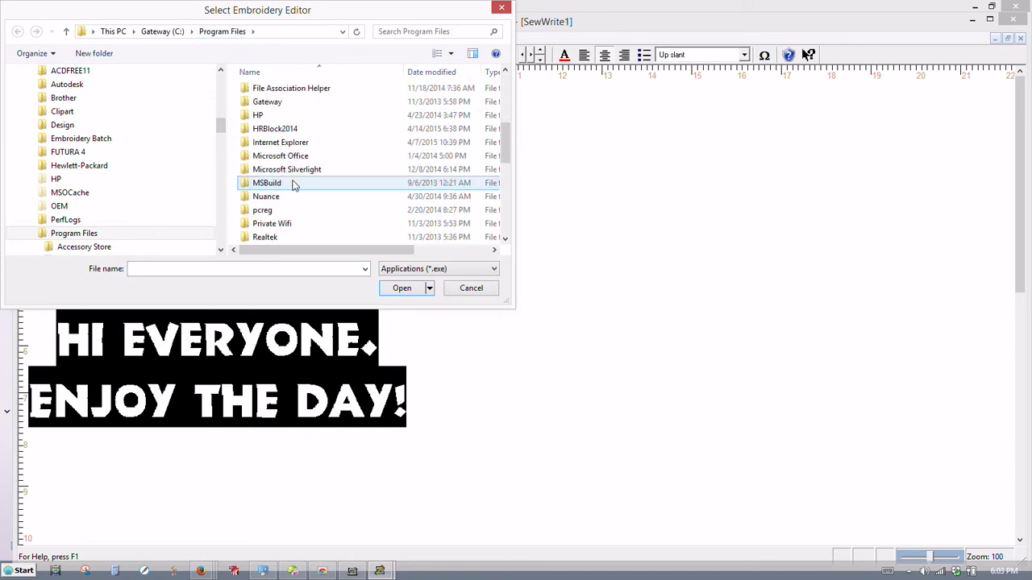
{"action": "scroll", "coordinate": [294, 185], "scroll_direction": "up", "scroll_amount": 2}
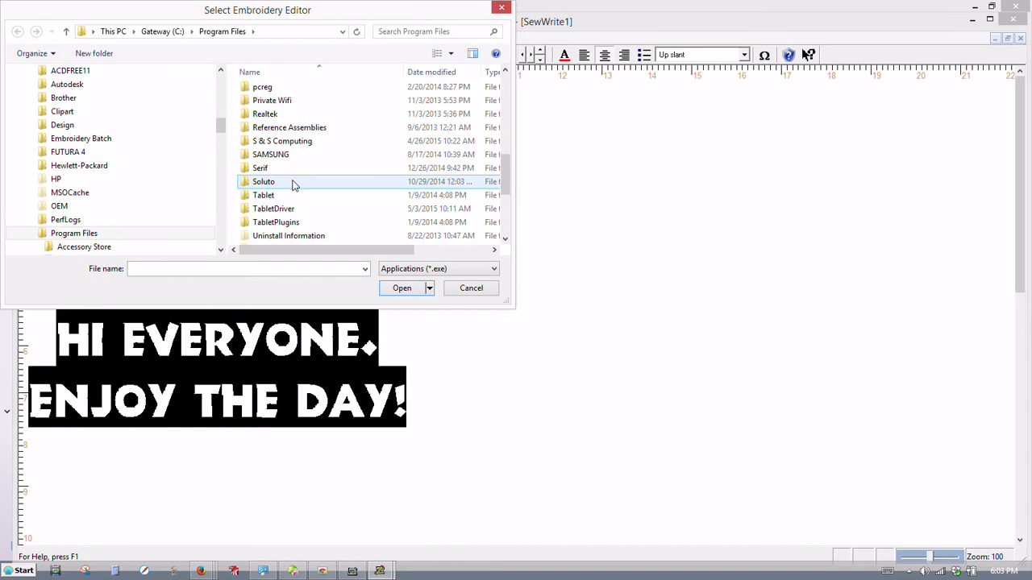
{"action": "double_click", "coordinate": [282, 144]}
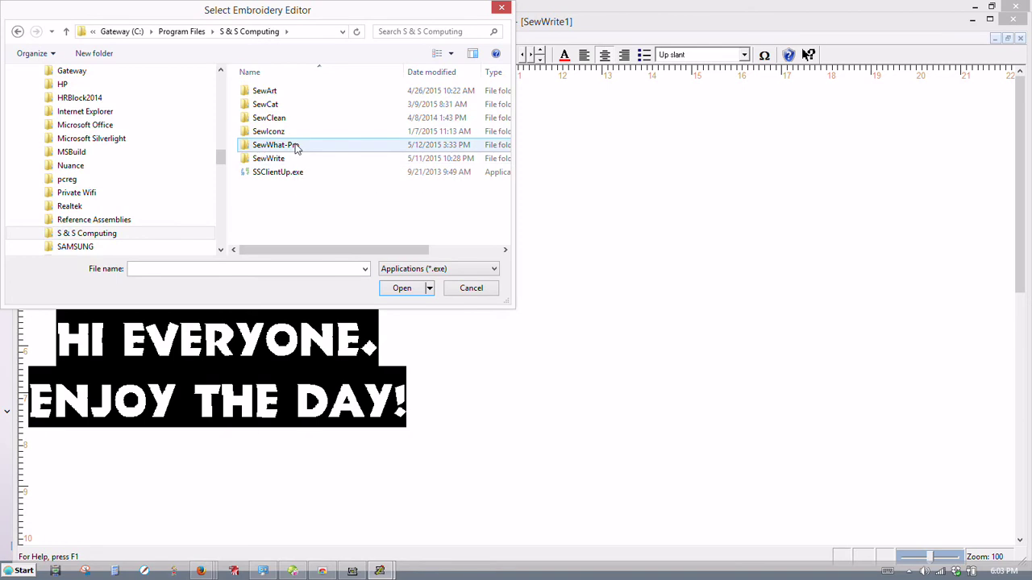
{"action": "double_click", "coordinate": [296, 146]}
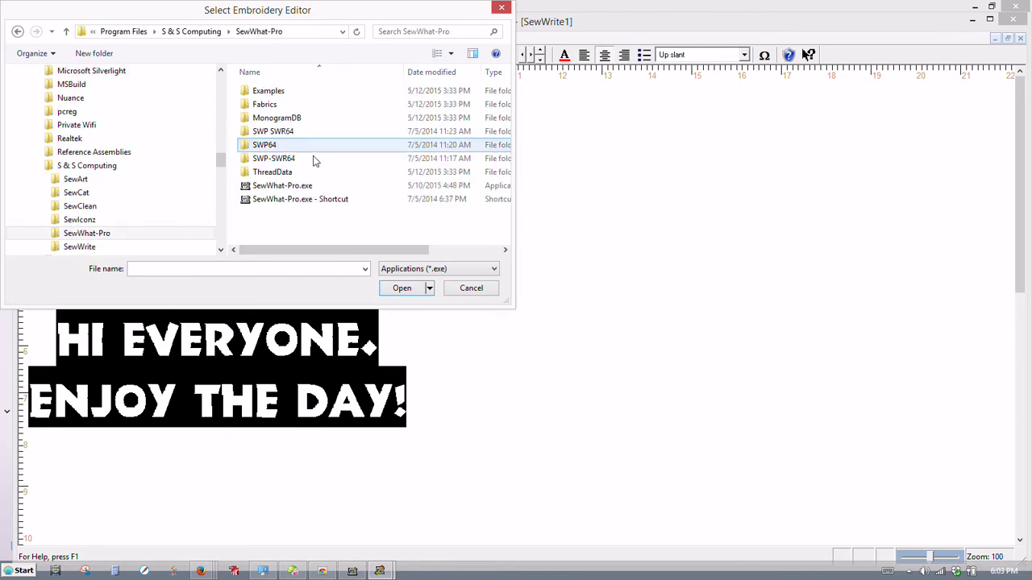
{"action": "left_click", "coordinate": [274, 186]}
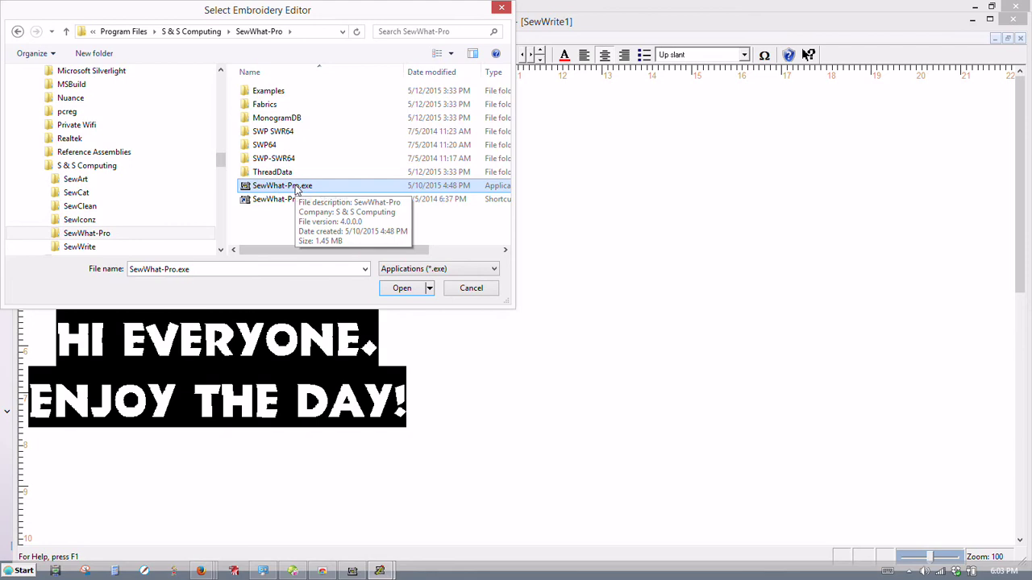
{"action": "left_click", "coordinate": [404, 294]}
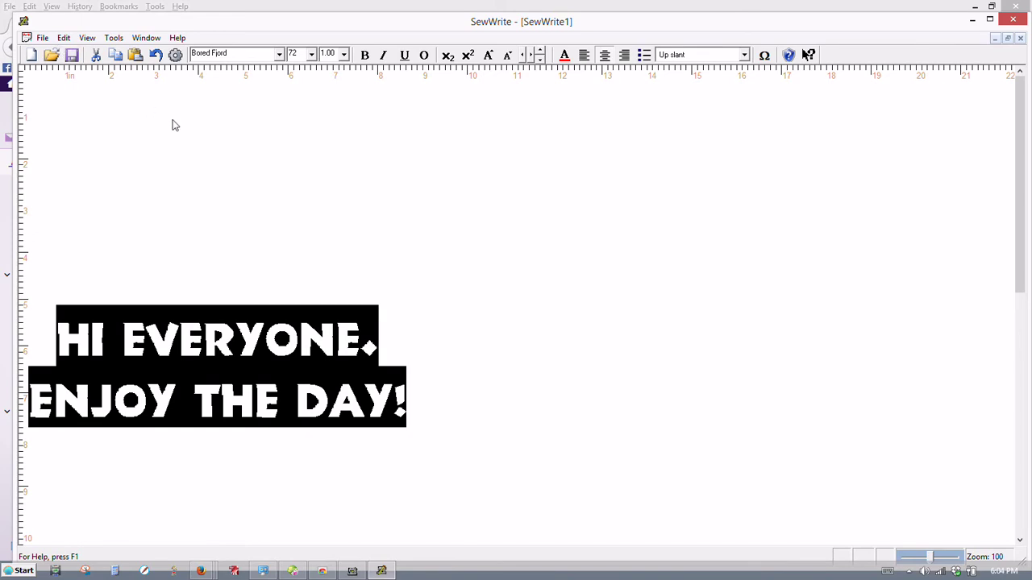
{"action": "left_click", "coordinate": [353, 569]}
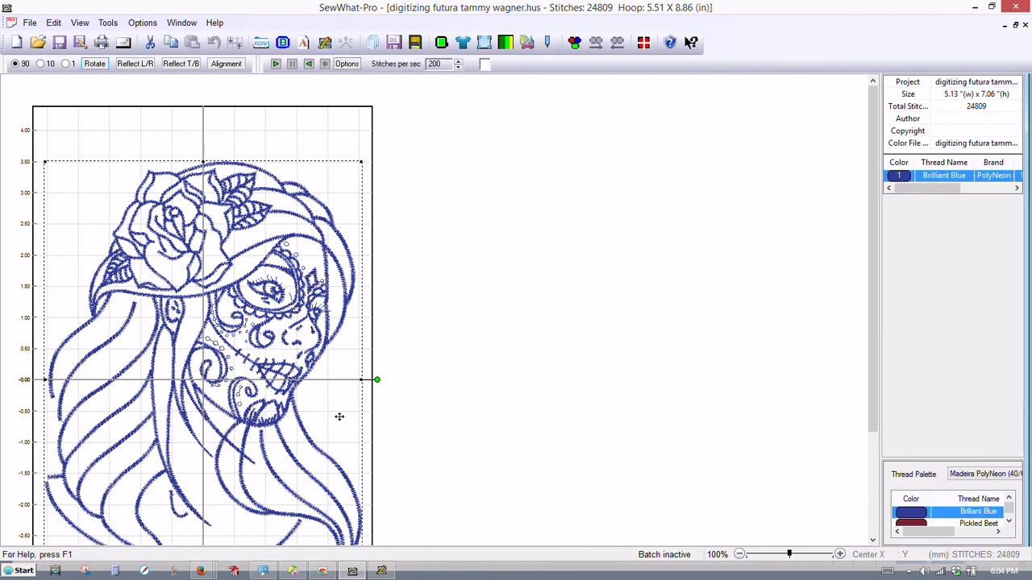
{"action": "left_click", "coordinate": [382, 571]}
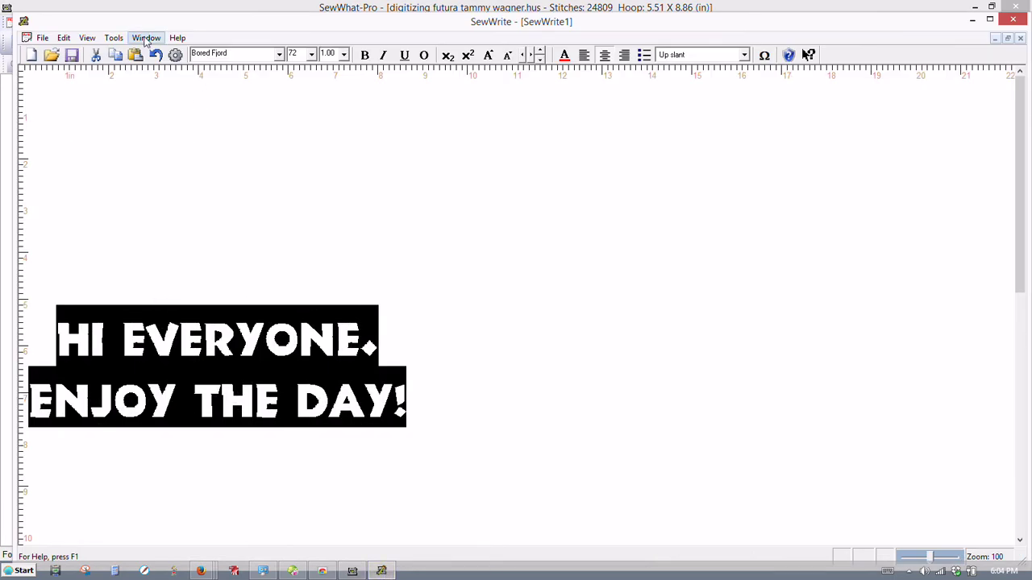
Step: Make the toolbar icons smaller, then switch them to enlarged icons
{"action": "left_click", "coordinate": [111, 39]}
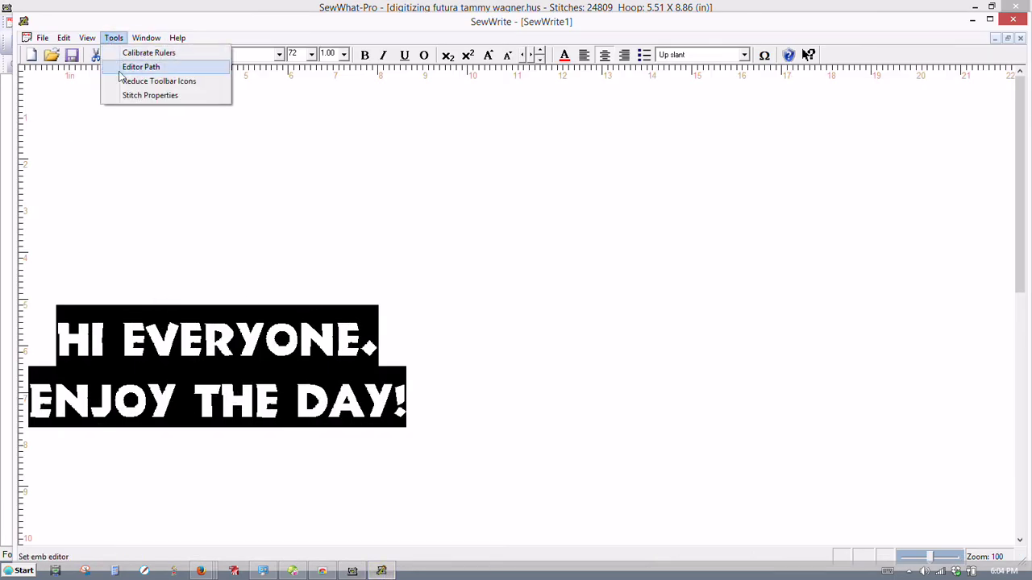
{"action": "left_click", "coordinate": [159, 84]}
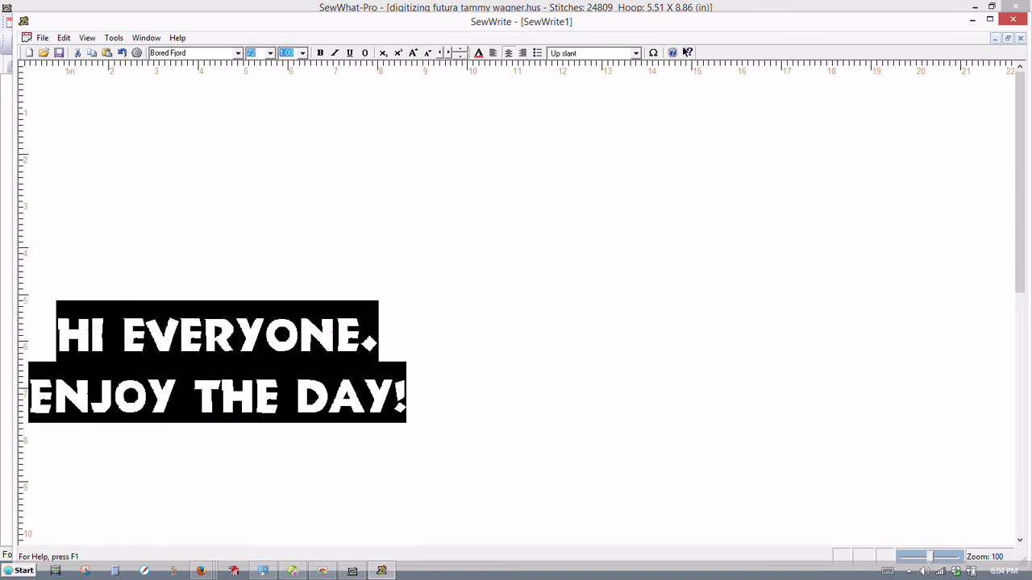
{"action": "left_click", "coordinate": [115, 42]}
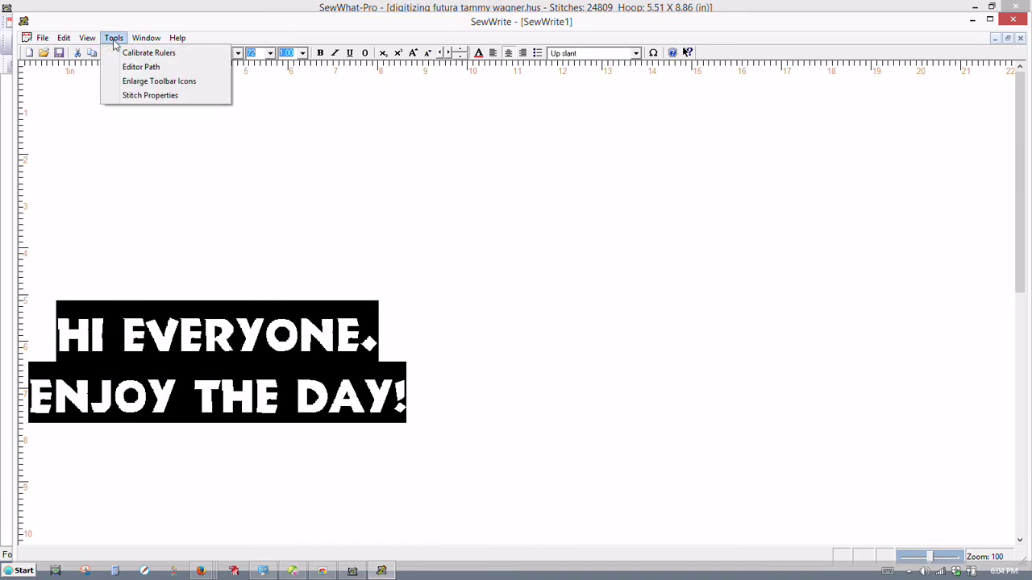
{"action": "left_click", "coordinate": [158, 81]}
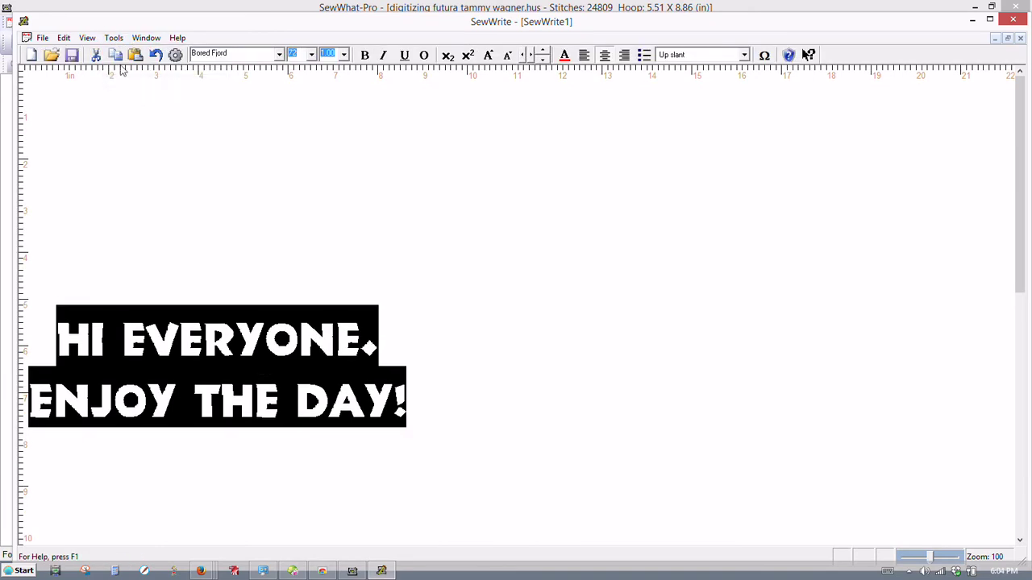
Step: Review the Tools and Edit menus without choosing anything
{"action": "left_click", "coordinate": [114, 38]}
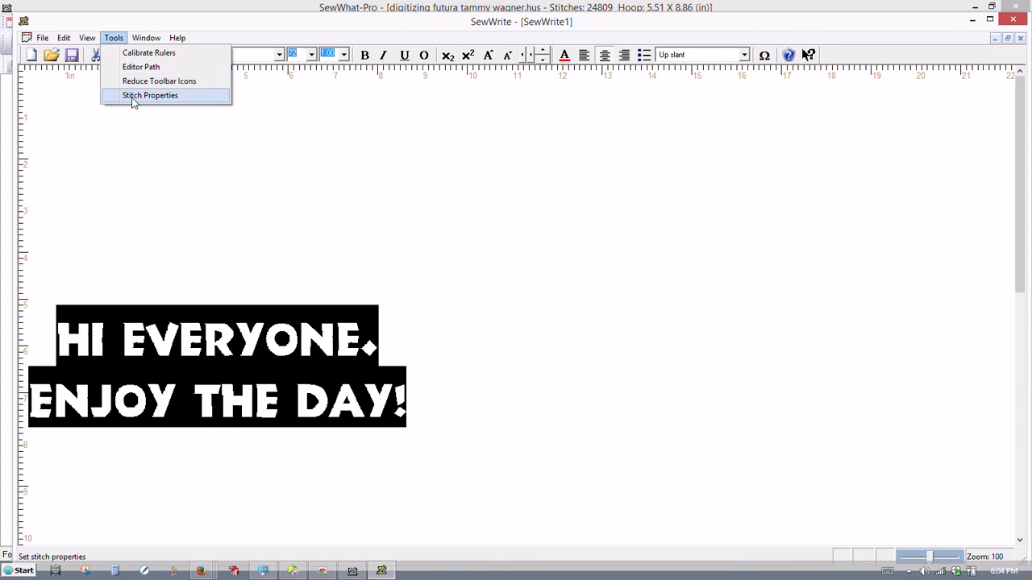
{"action": "left_click", "coordinate": [279, 101]}
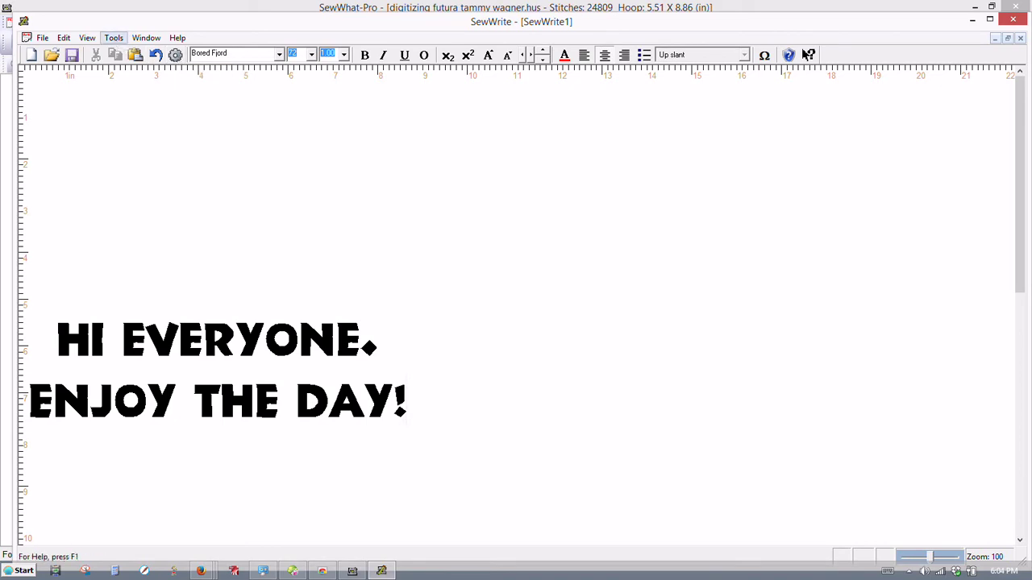
{"action": "left_click", "coordinate": [113, 38]}
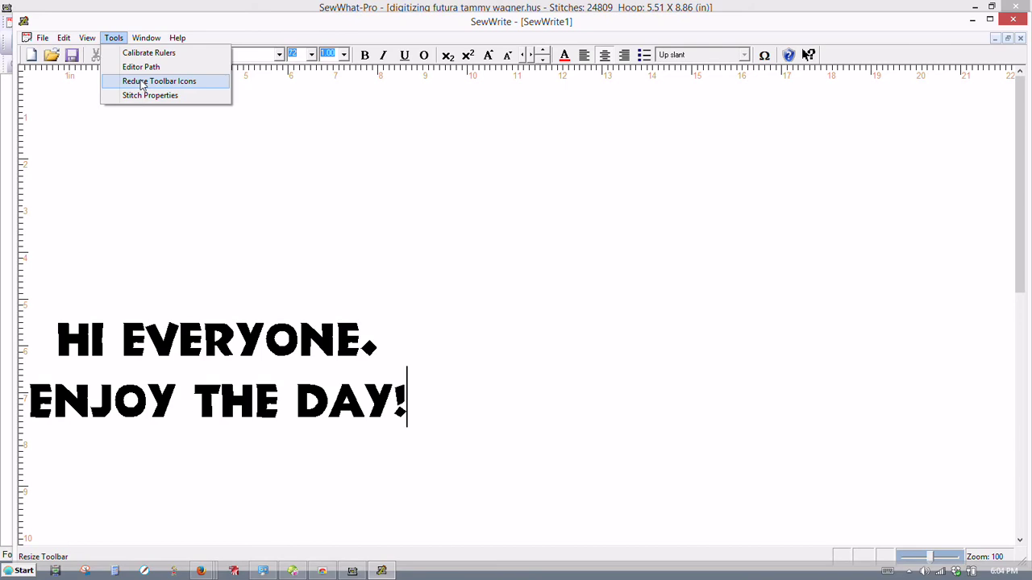
{"action": "left_click", "coordinate": [205, 143]}
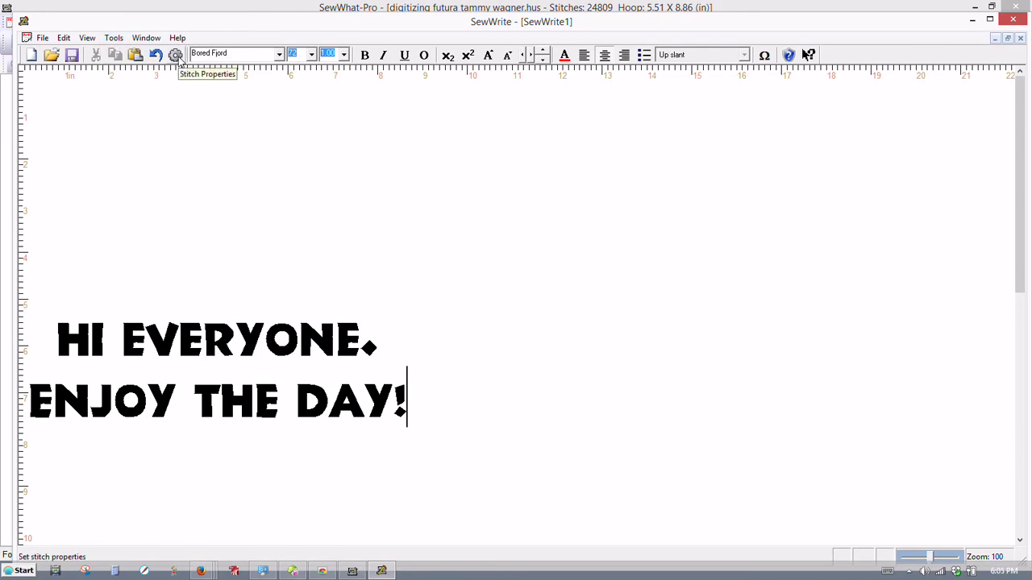
{"action": "left_click", "coordinate": [63, 38]}
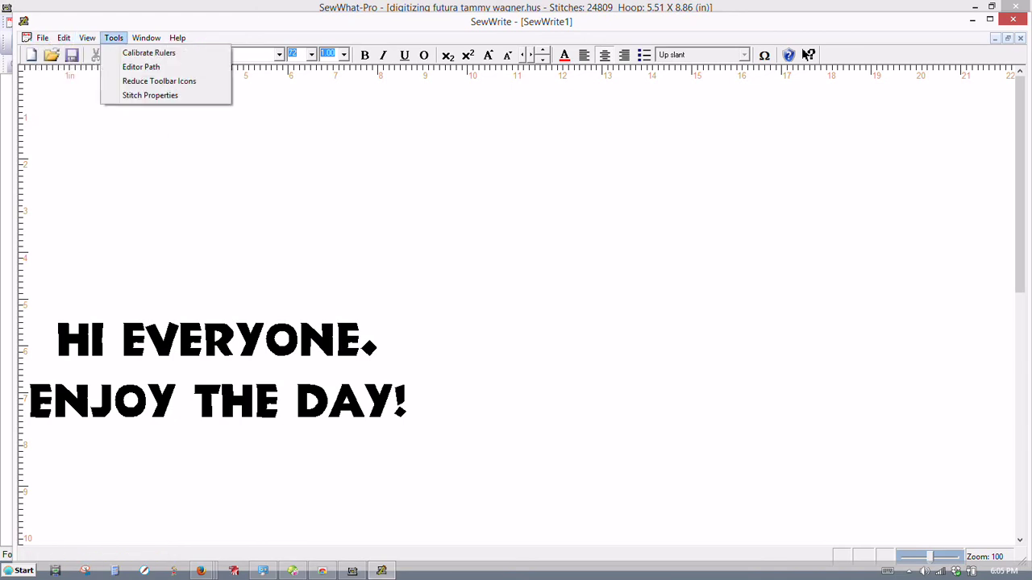
{"action": "mouse_move", "coordinate": [178, 38]}
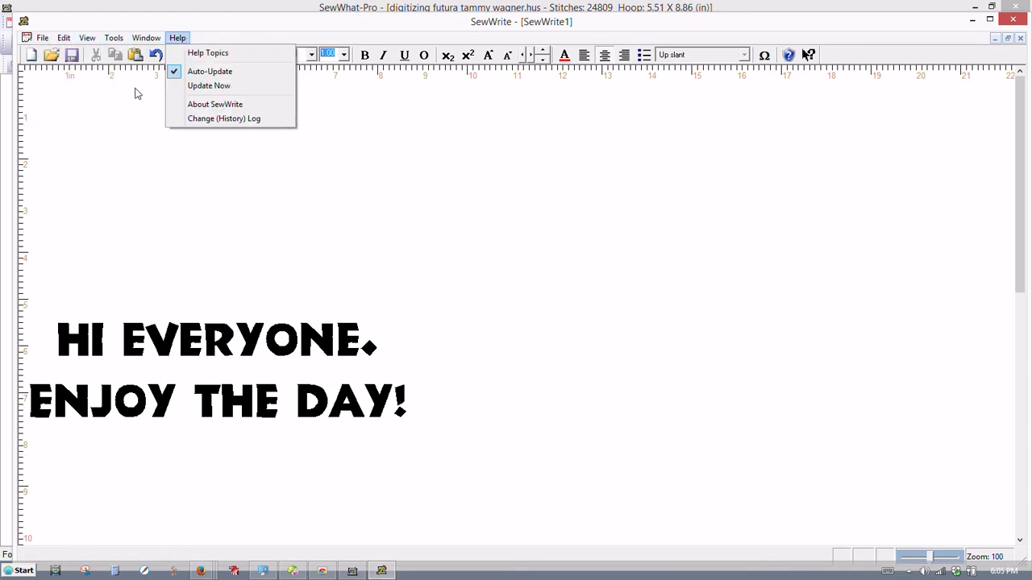
{"action": "left_click", "coordinate": [139, 120]}
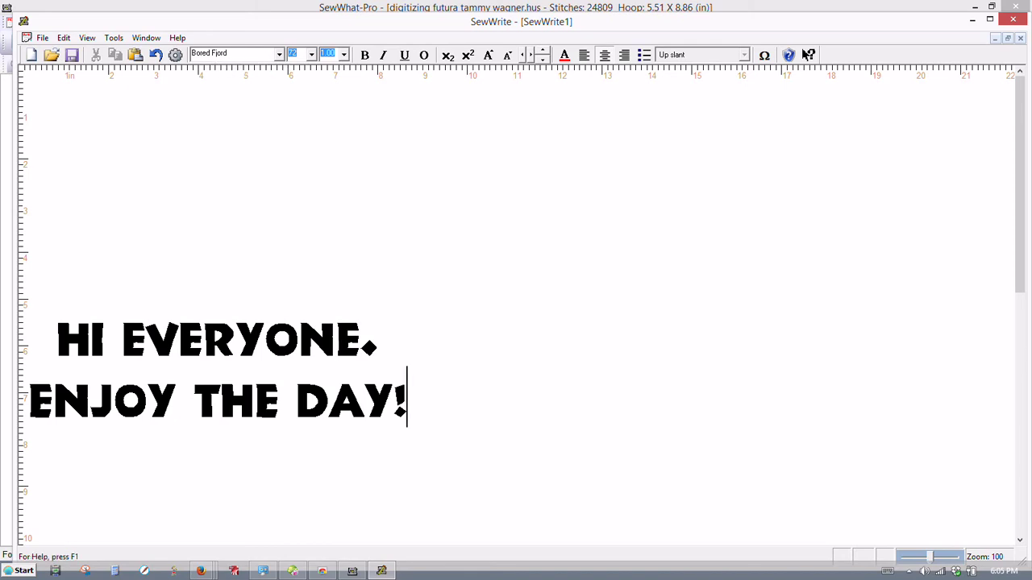
Step: Browse the font list and close it without changing the font
{"action": "left_click", "coordinate": [280, 54]}
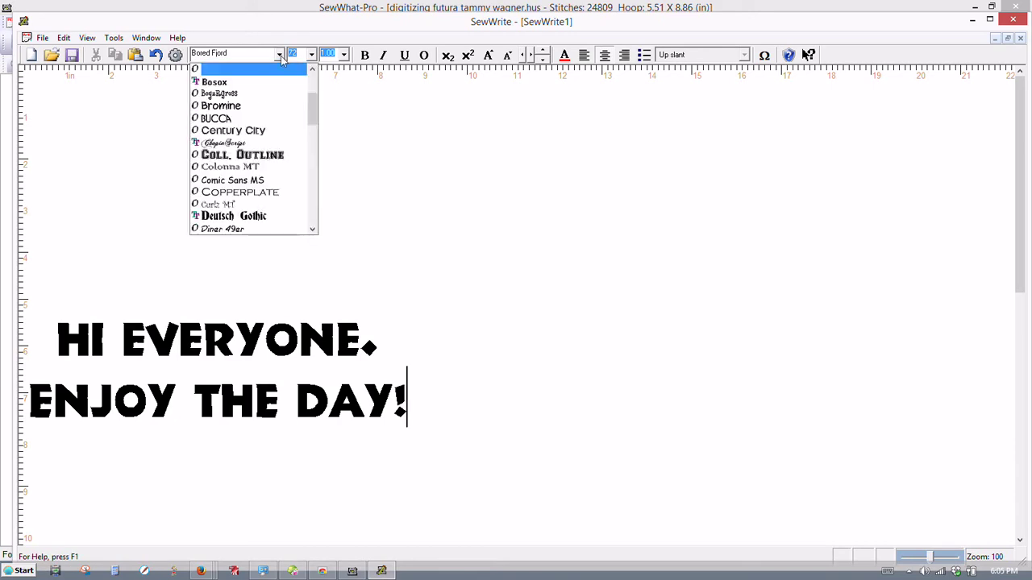
{"action": "left_click", "coordinate": [280, 55]}
{"action": "left_click", "coordinate": [280, 55]}
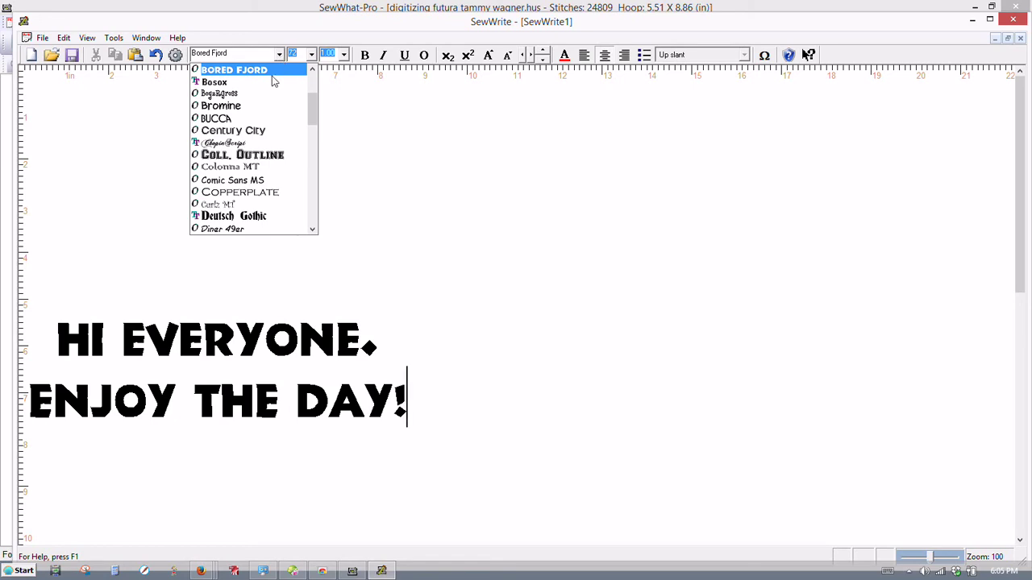
{"action": "scroll", "coordinate": [277, 138], "scroll_direction": "down", "scroll_amount": 1}
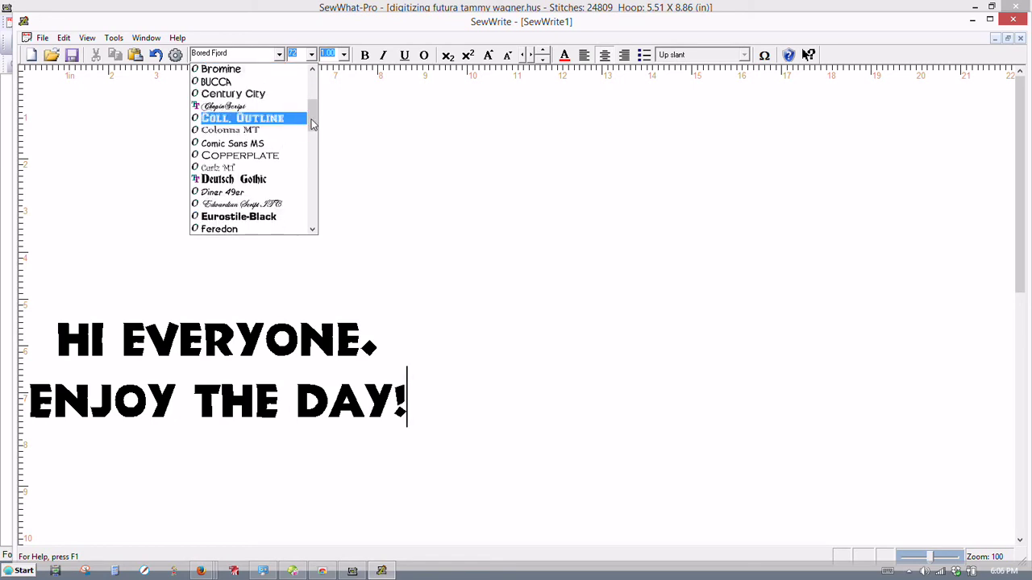
{"action": "left_click", "coordinate": [313, 178]}
{"action": "left_click", "coordinate": [313, 200]}
{"action": "left_click", "coordinate": [313, 199]}
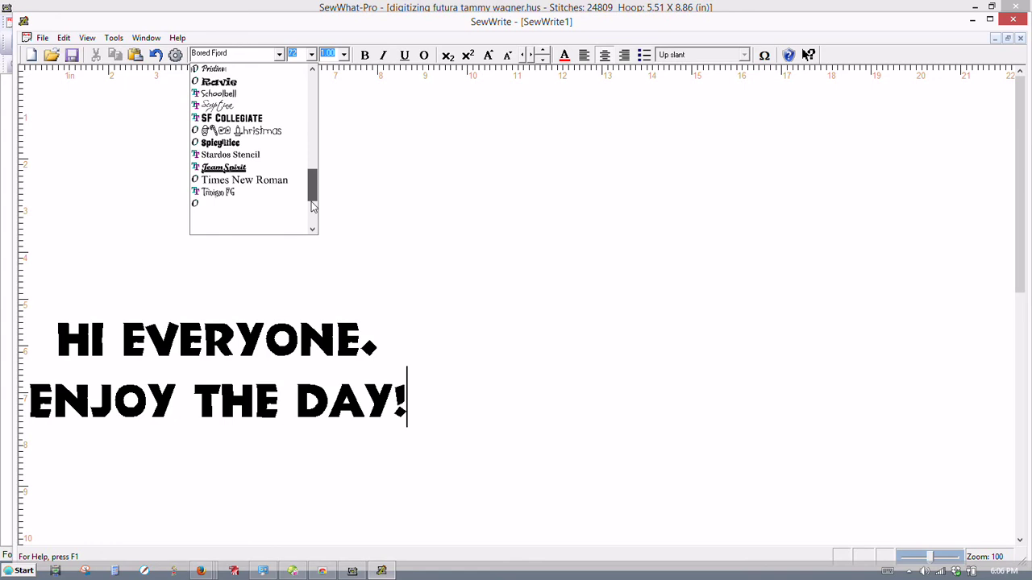
{"action": "left_click", "coordinate": [311, 212]}
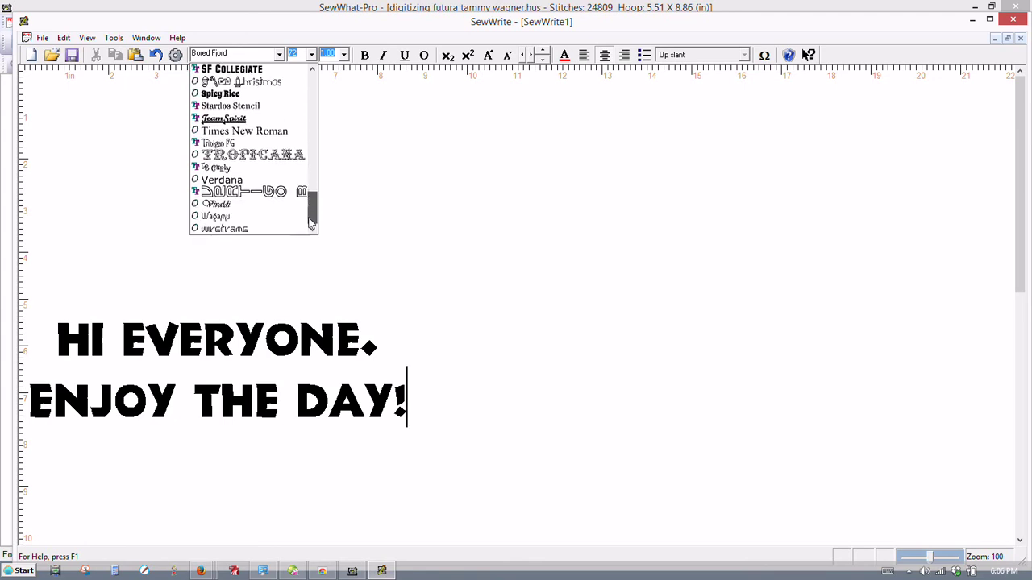
{"action": "left_click_drag", "start_coordinate": [311, 223], "coordinate": [312, 193]}
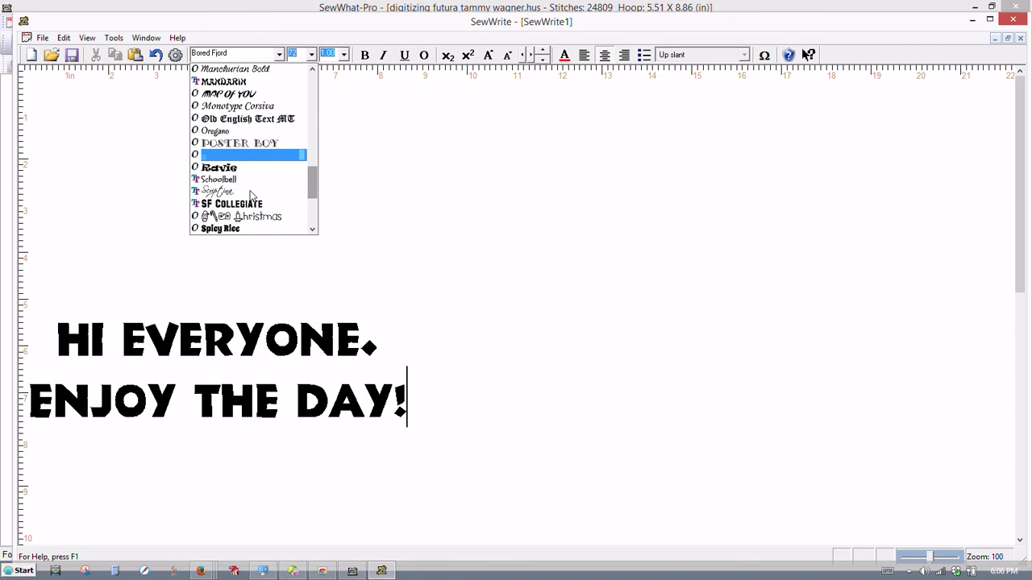
{"action": "left_click", "coordinate": [216, 292]}
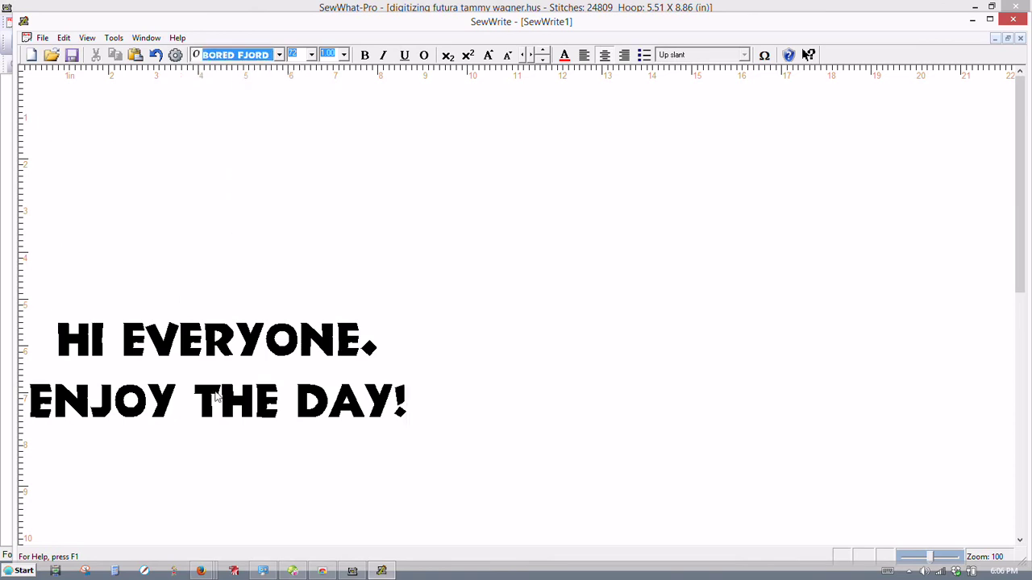
Step: Select all the text and set it to Comic Sans MS
{"action": "left_click", "coordinate": [64, 38]}
{"action": "left_click", "coordinate": [84, 121]}
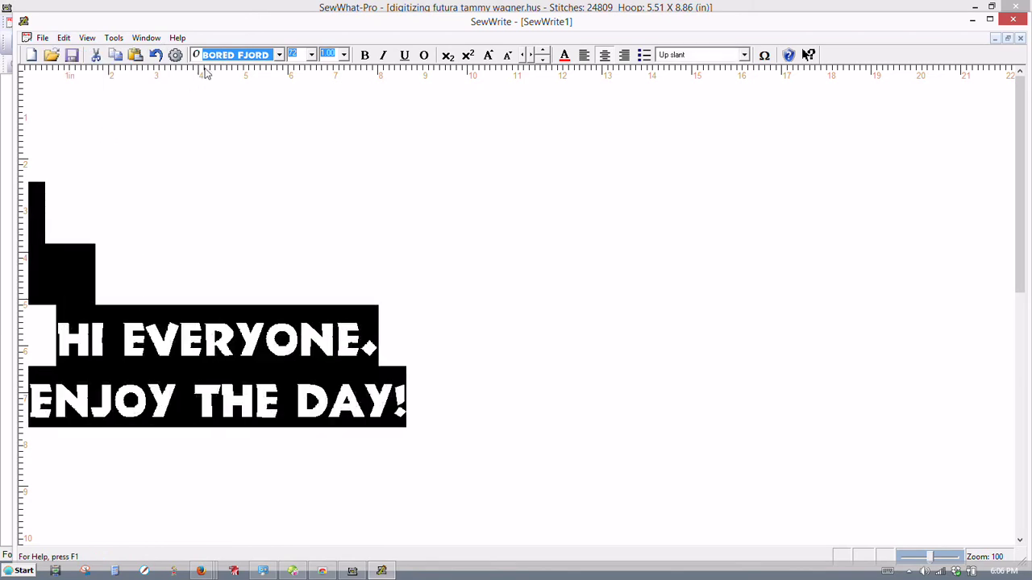
{"action": "left_click", "coordinate": [279, 55]}
{"action": "left_click", "coordinate": [279, 55]}
{"action": "left_click", "coordinate": [279, 55]}
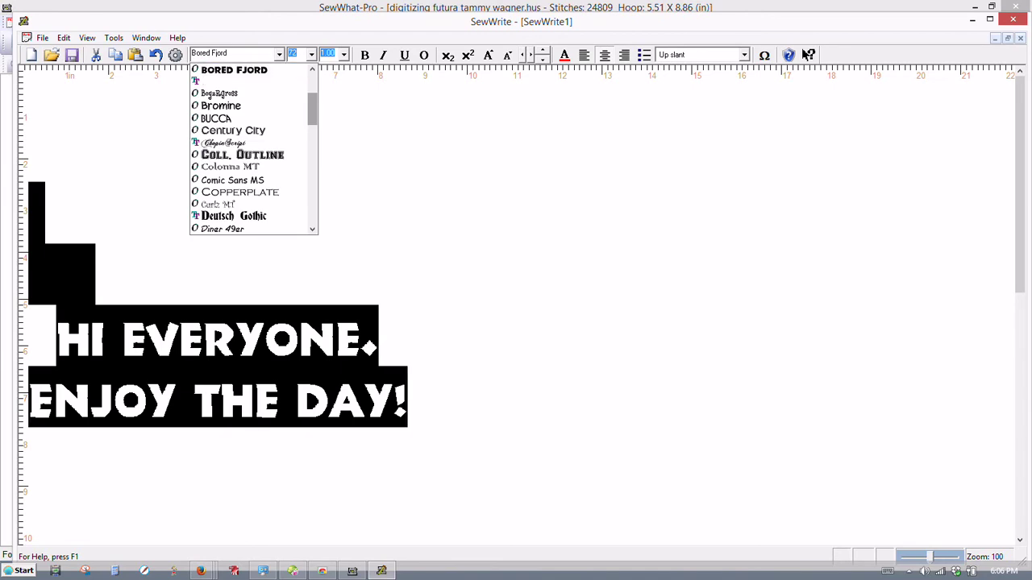
{"action": "left_click", "coordinate": [251, 183]}
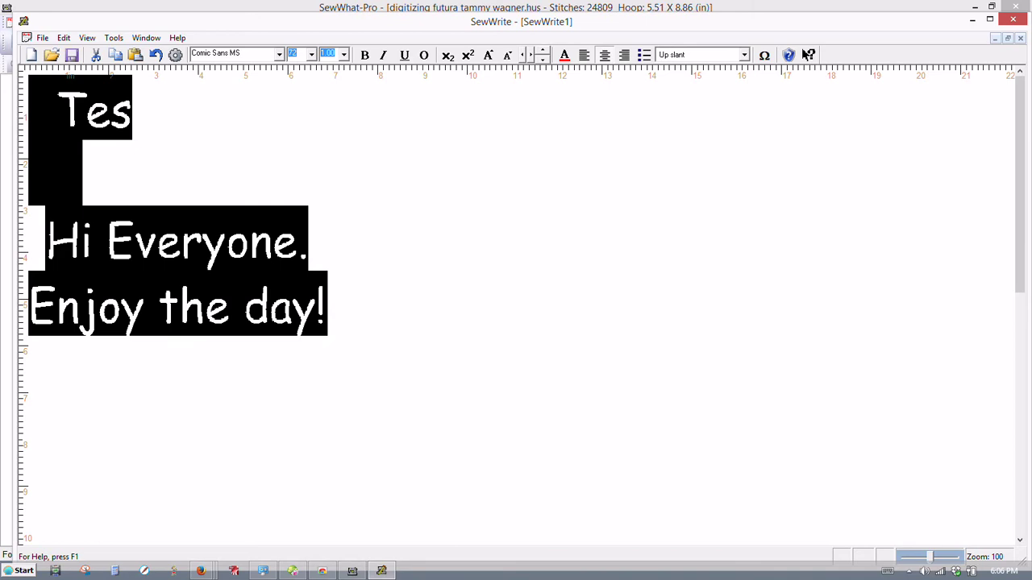
Step: Add 't' after 'Tes' so the top line reads Test
{"action": "key", "text": "Right"}
{"action": "left_click", "coordinate": [130, 121]}
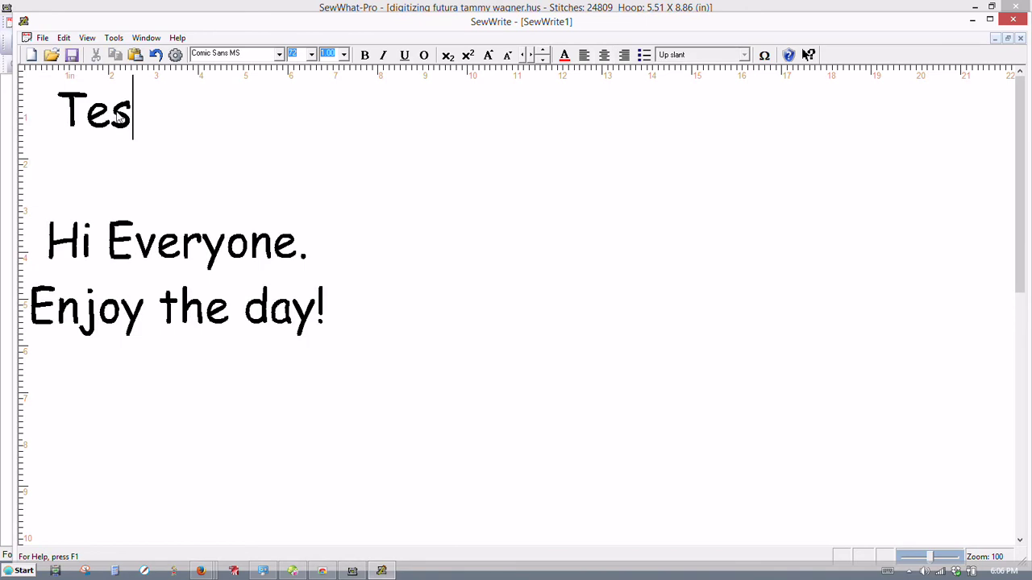
{"action": "type", "text": "t"}
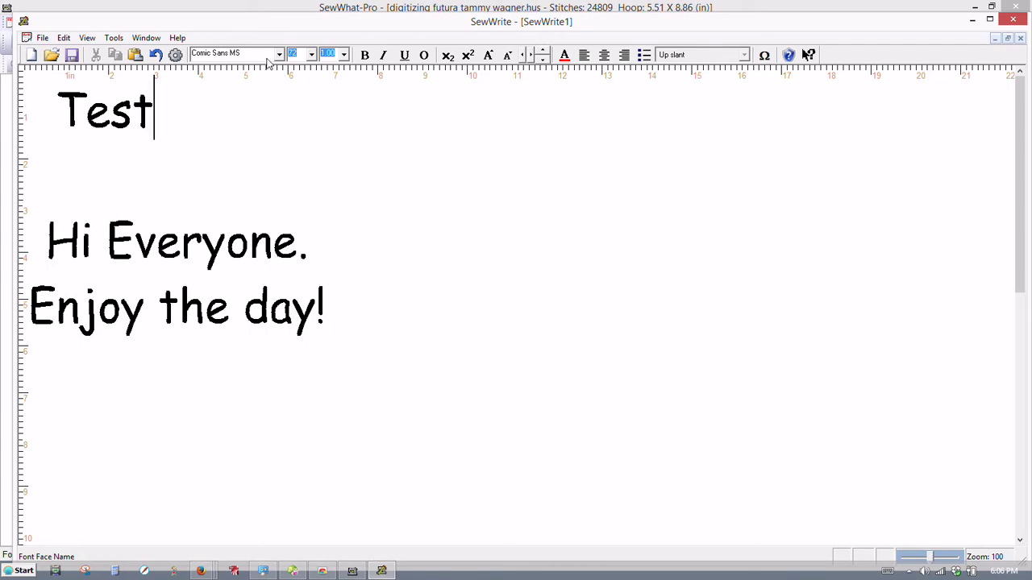
Step: Select the Hi Everyone. line and change its font size from 72 to 55
{"action": "left_click", "coordinate": [311, 55]}
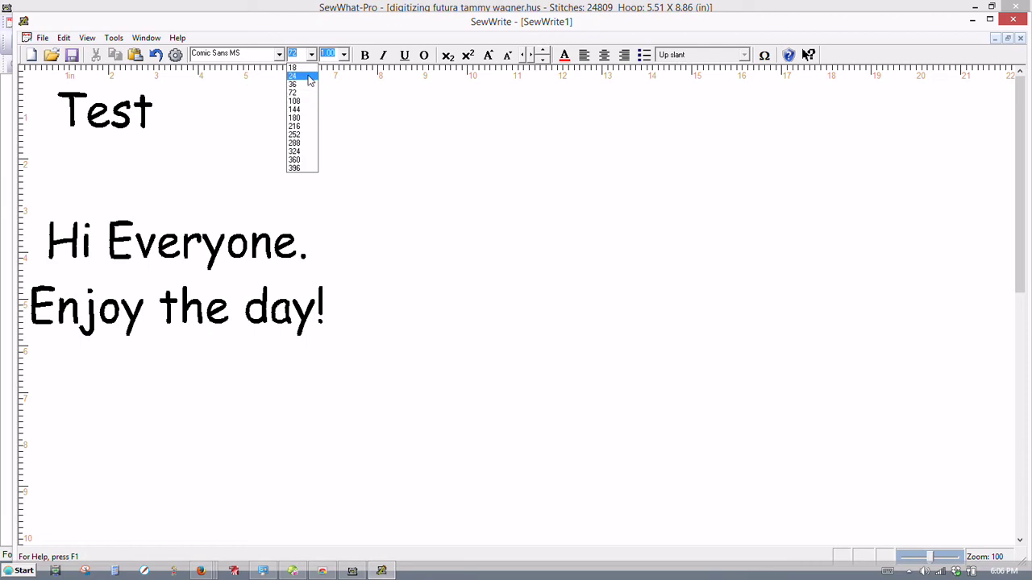
{"action": "left_click", "coordinate": [61, 232]}
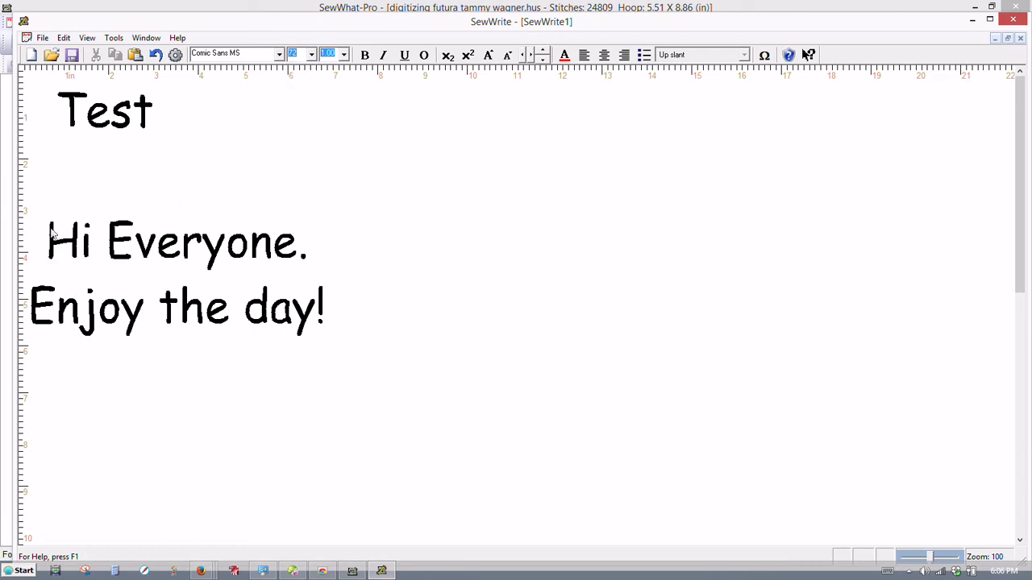
{"action": "left_click_drag", "start_coordinate": [45, 230], "coordinate": [46, 275]}
{"action": "left_click", "coordinate": [310, 254]}
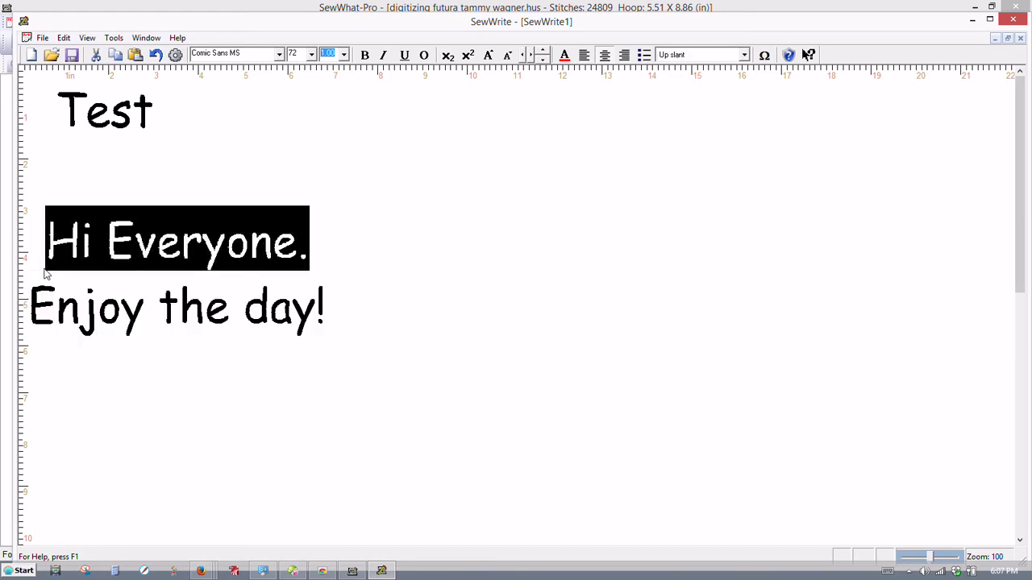
{"action": "left_click", "coordinate": [312, 54]}
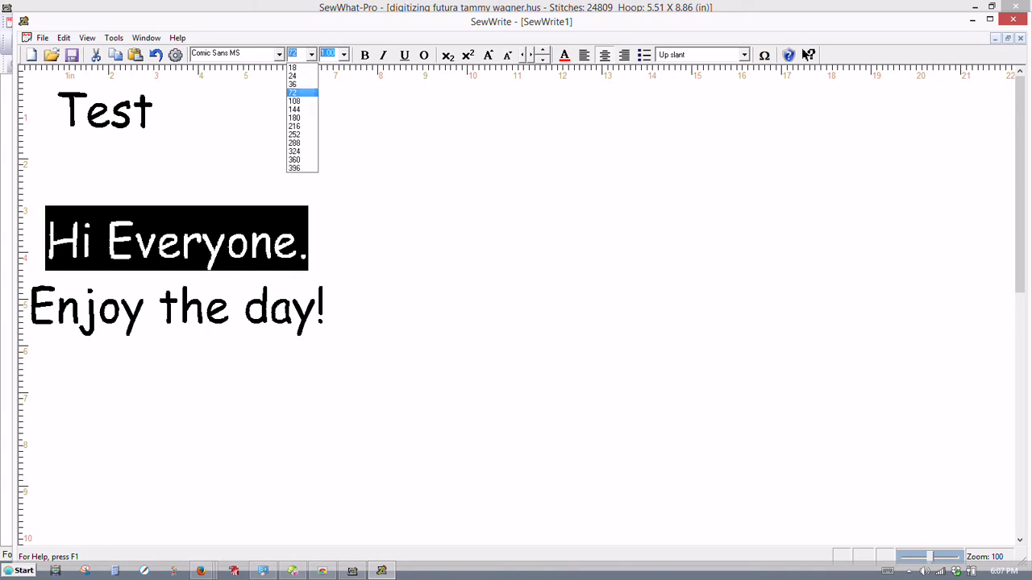
{"action": "left_click", "coordinate": [297, 93]}
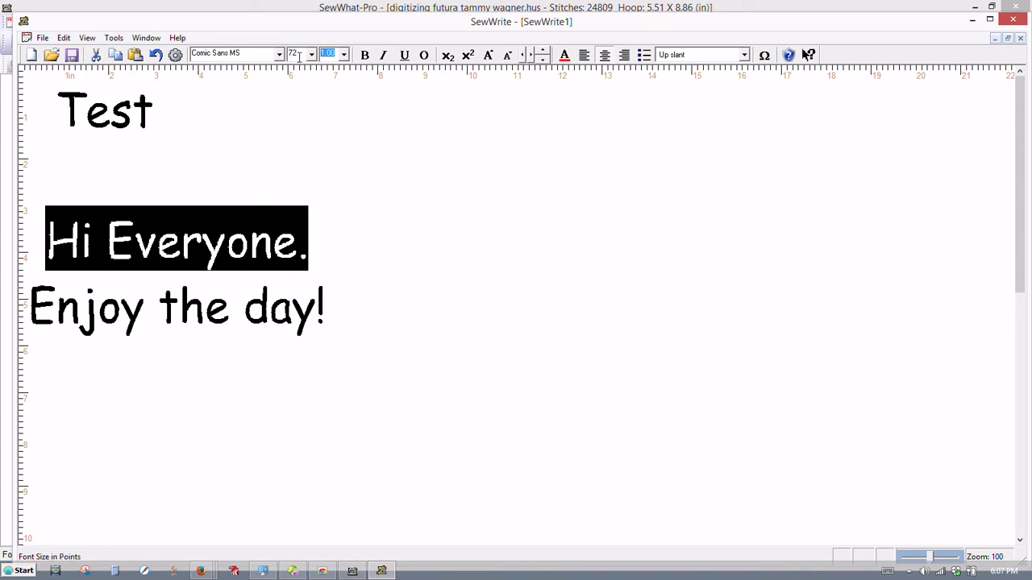
{"action": "left_click", "coordinate": [295, 55]}
{"action": "key", "text": "Return"}
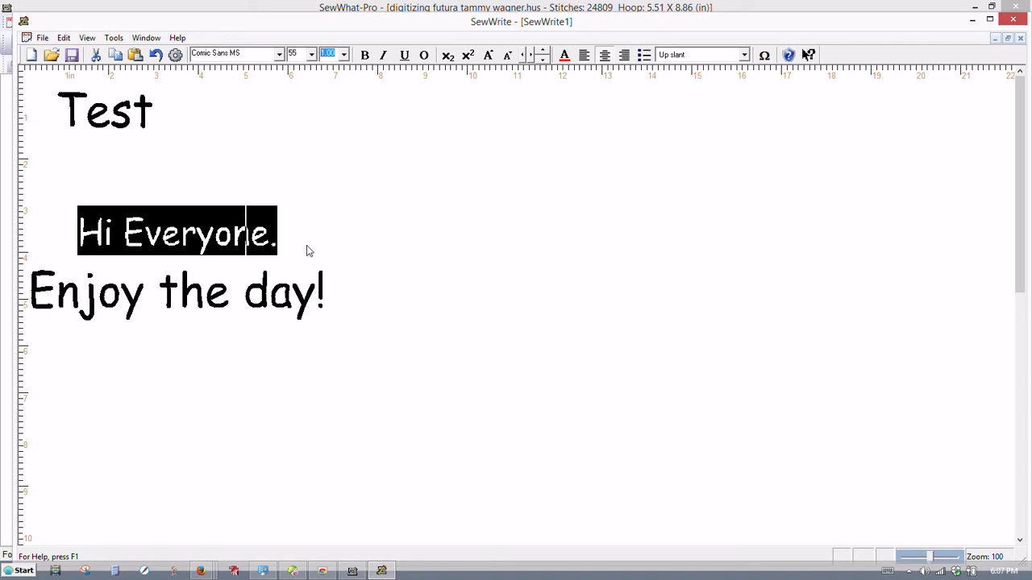
{"action": "left_click", "coordinate": [343, 54]}
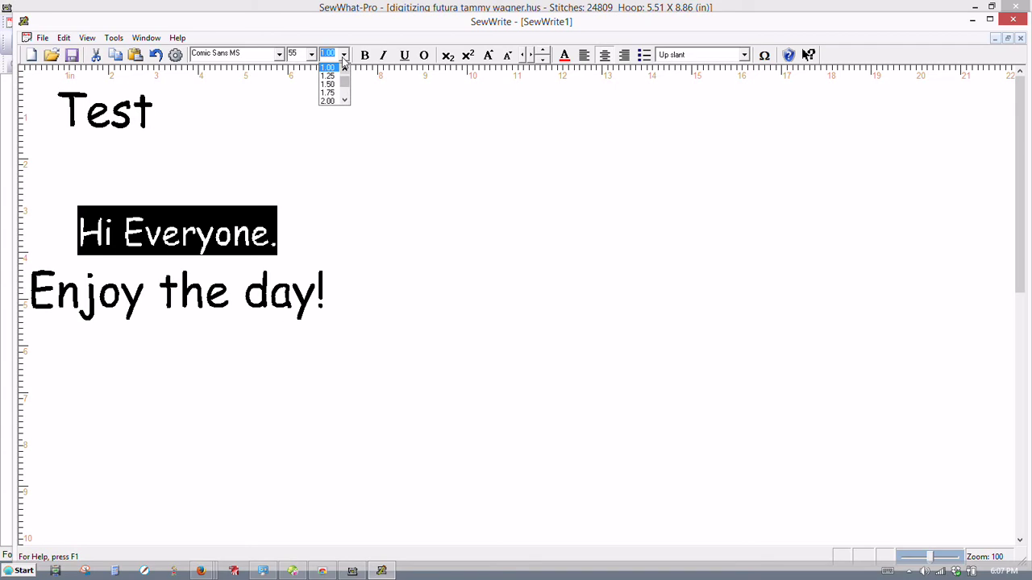
{"action": "left_click", "coordinate": [343, 60]}
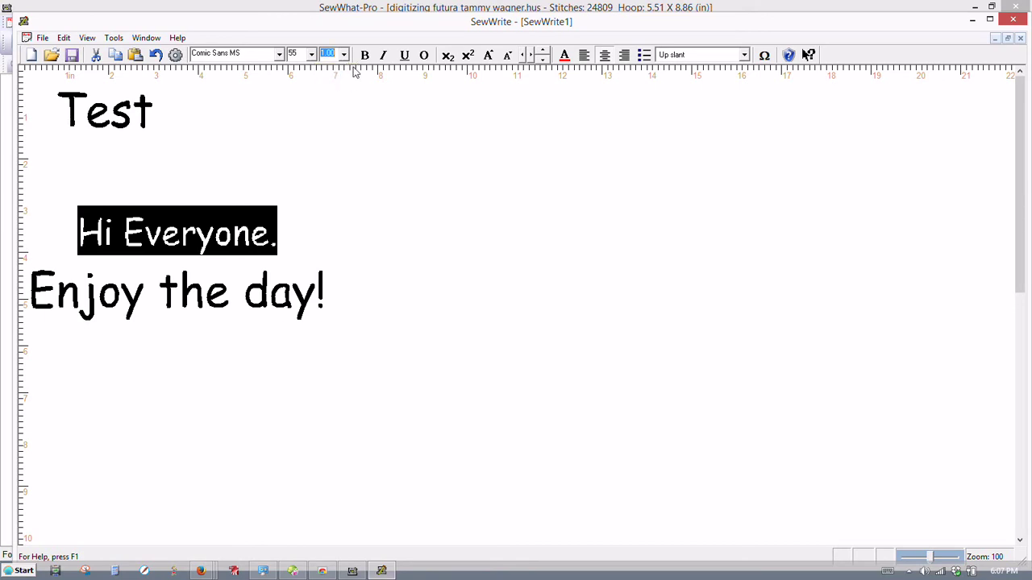
{"action": "left_click", "coordinate": [344, 55]}
{"action": "left_click", "coordinate": [332, 66]}
{"action": "left_click", "coordinate": [269, 232]}
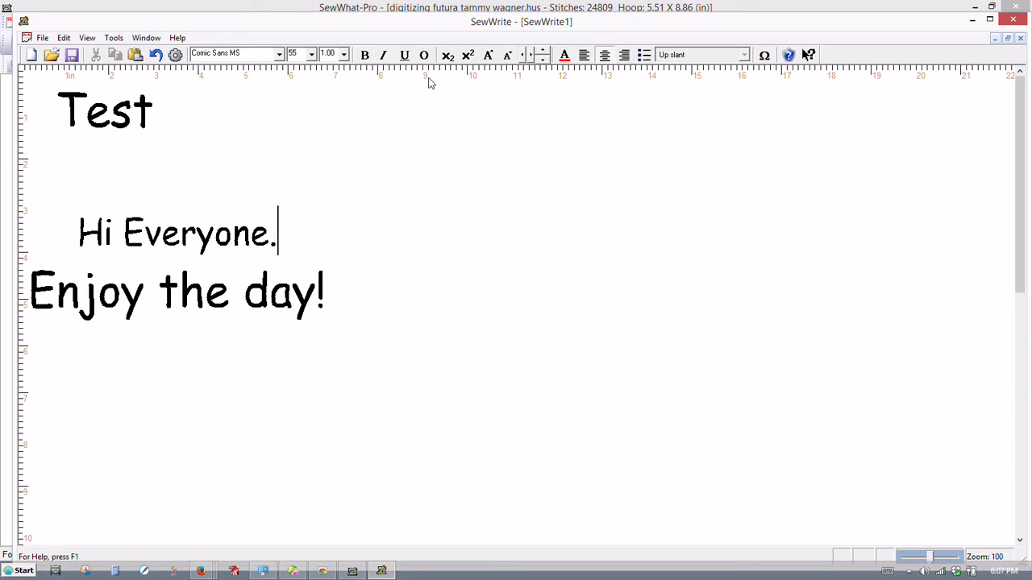
{"action": "left_click_drag", "start_coordinate": [53, 90], "coordinate": [189, 154]}
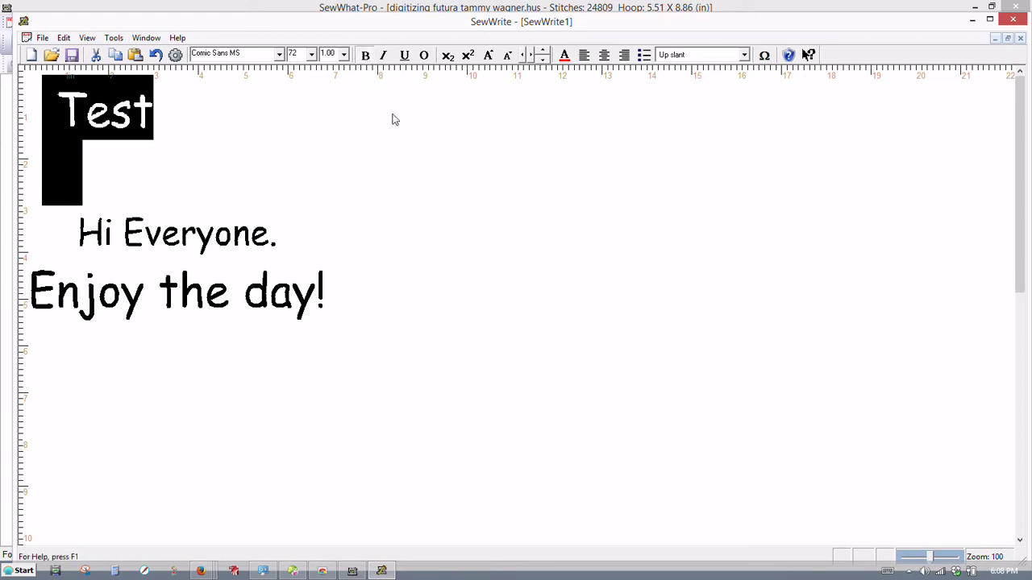
Step: Try italic, underline and outline on Test, then remove all three
{"action": "left_click", "coordinate": [383, 56]}
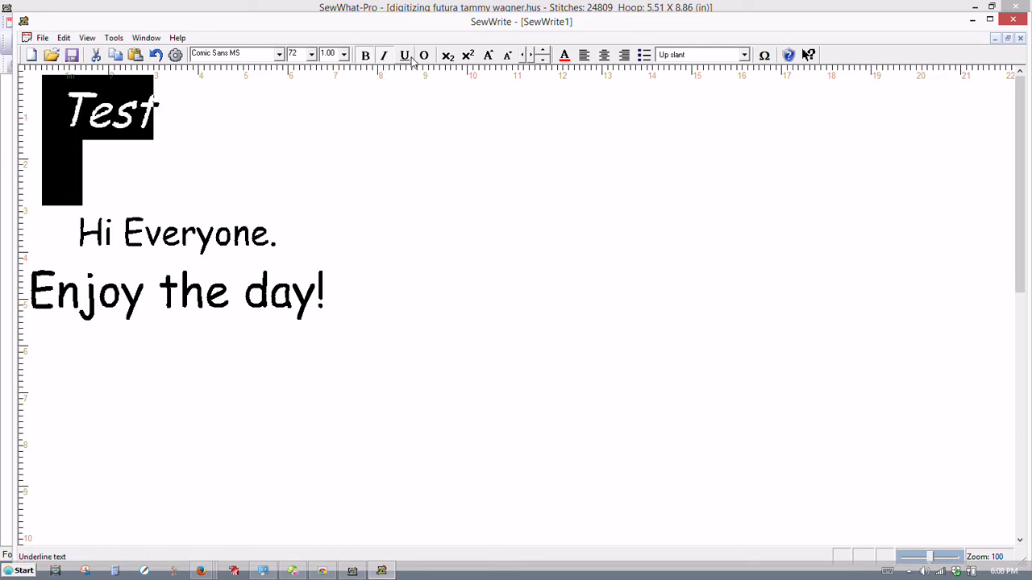
{"action": "left_click", "coordinate": [405, 55]}
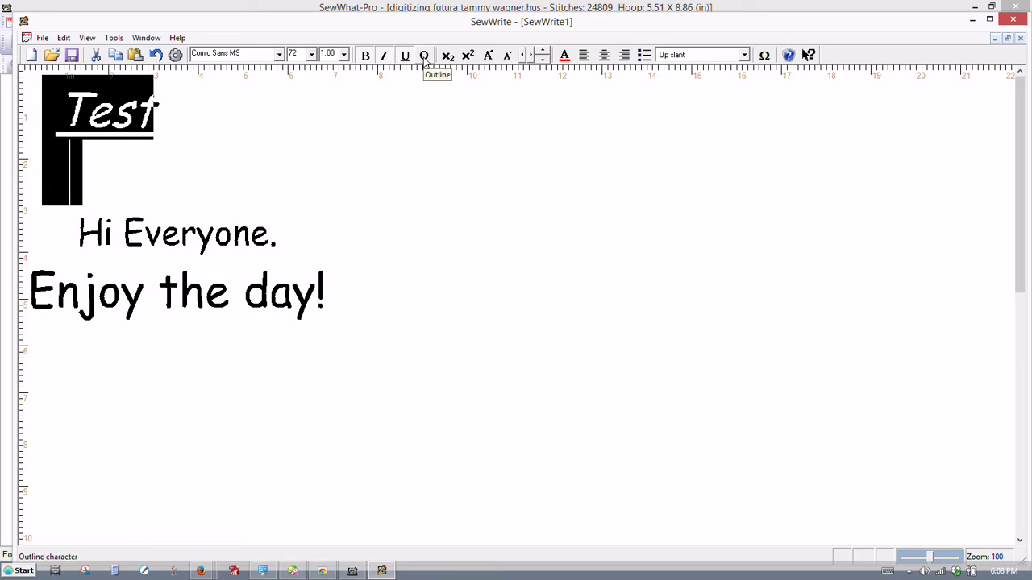
{"action": "left_click", "coordinate": [424, 57]}
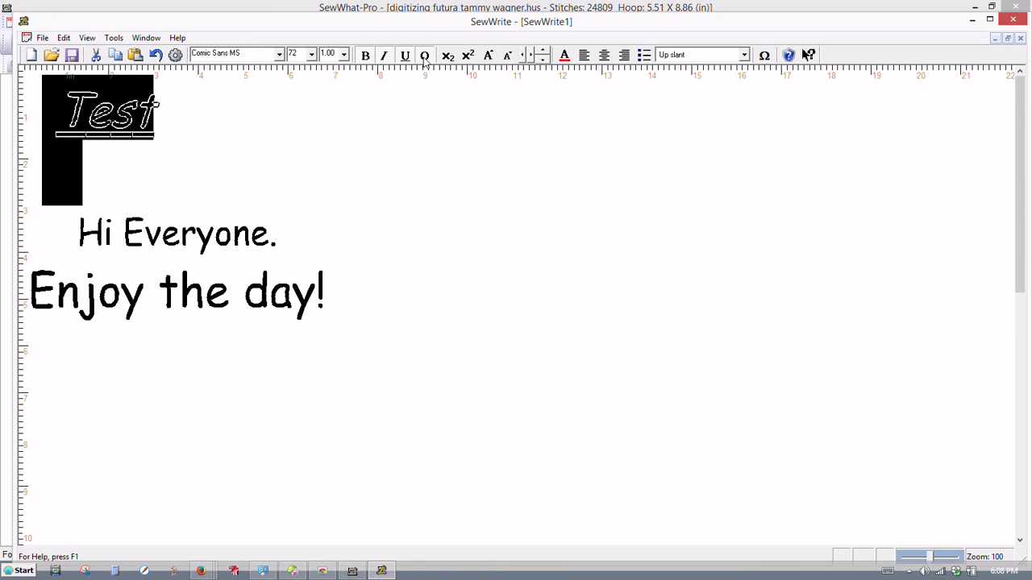
{"action": "left_click", "coordinate": [424, 57]}
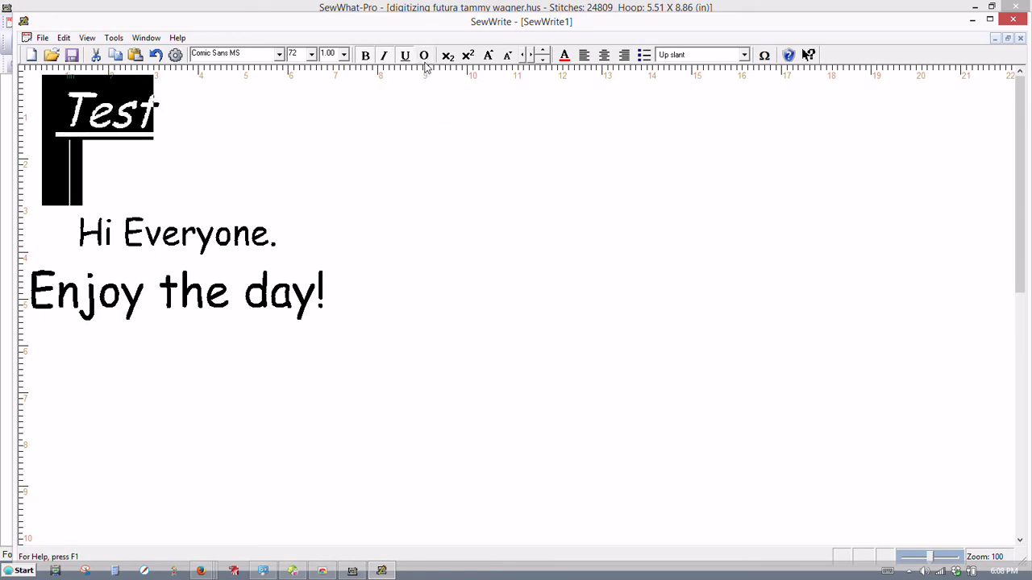
{"action": "left_click", "coordinate": [424, 56]}
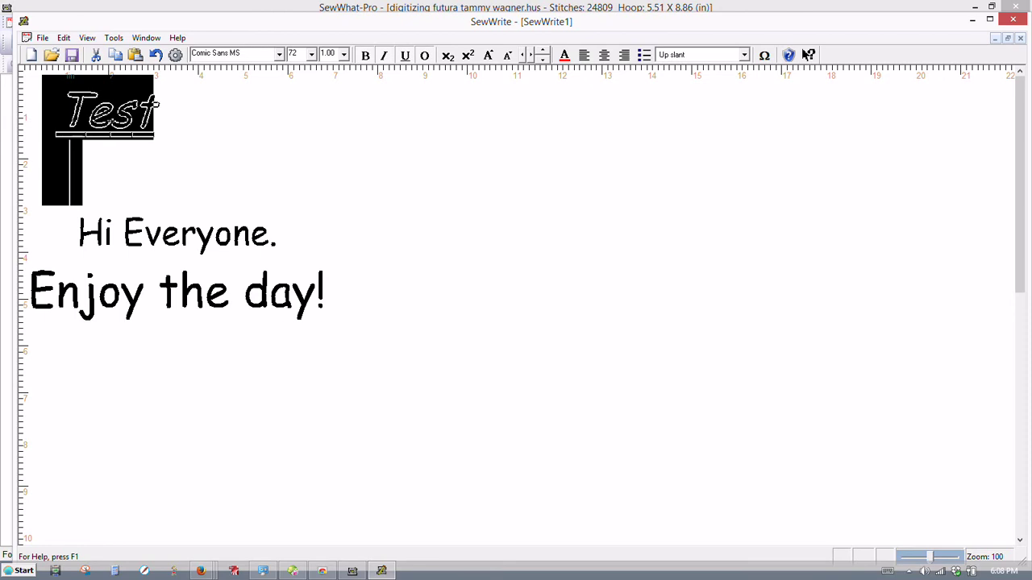
{"action": "left_click", "coordinate": [425, 57]}
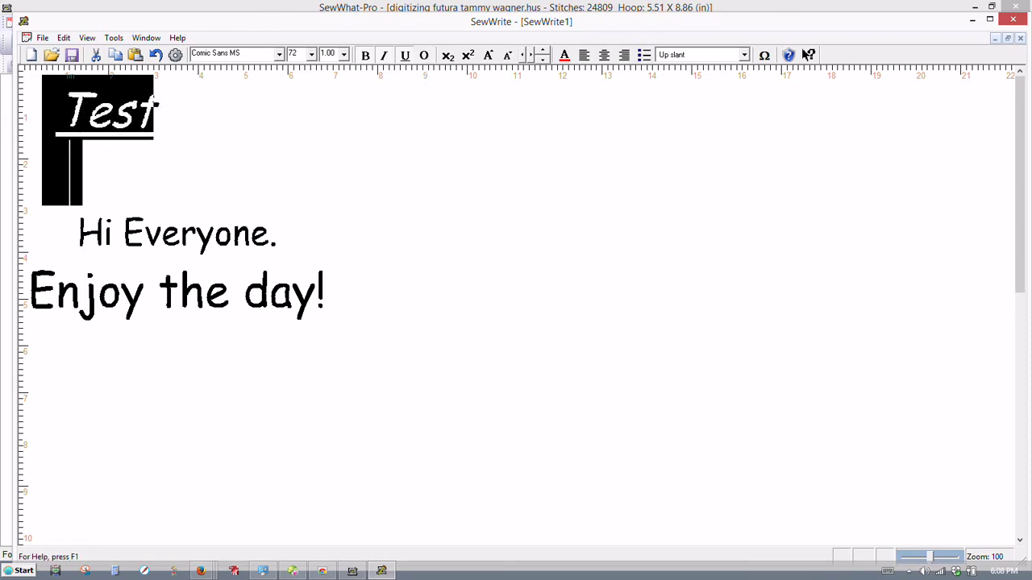
{"action": "left_click", "coordinate": [405, 57]}
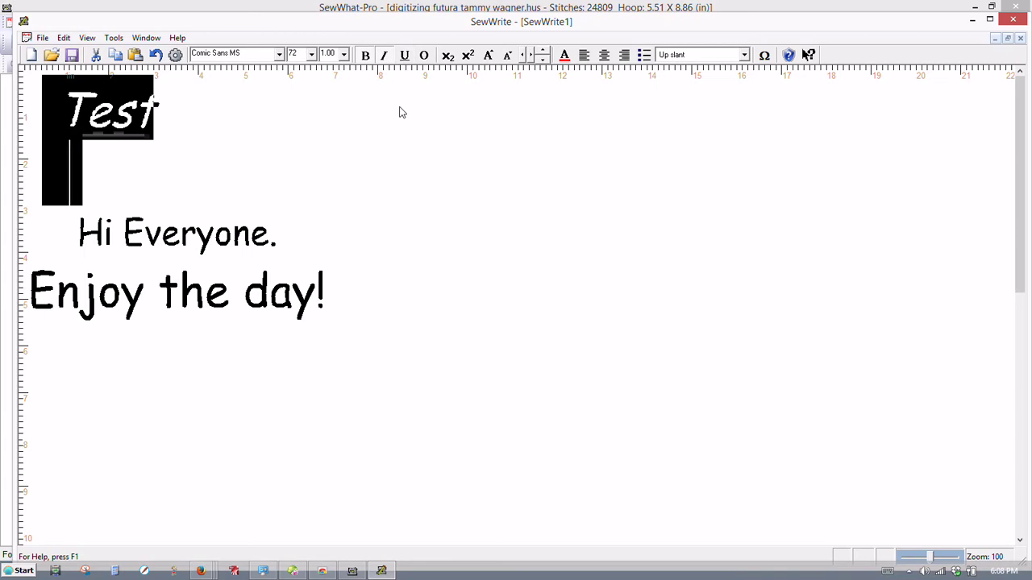
{"action": "left_click", "coordinate": [384, 56]}
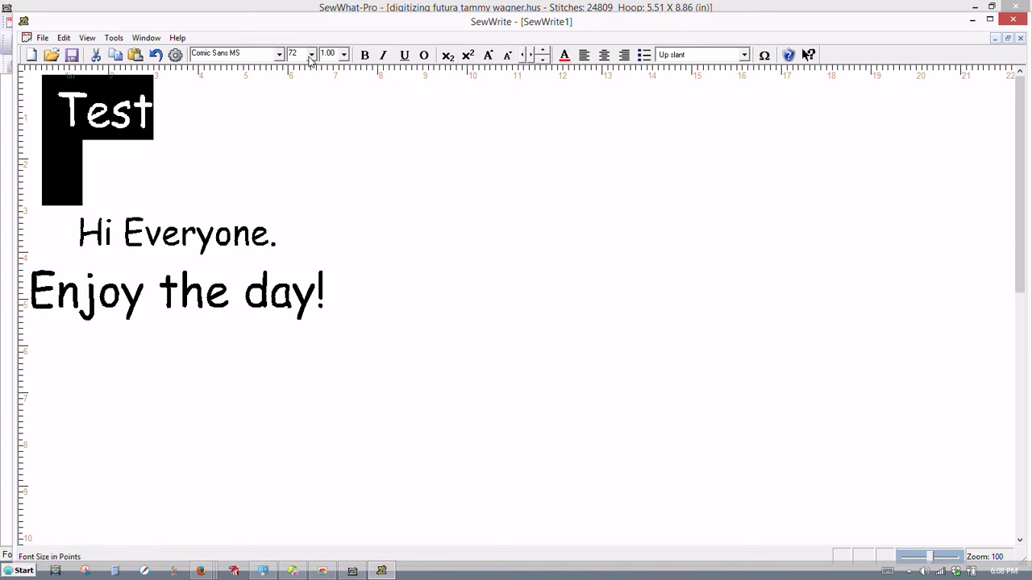
Step: Grow Test's font five steps, then shrink it back to settle on a larger size
{"action": "left_click", "coordinate": [488, 57]}
{"action": "left_click", "coordinate": [488, 57]}
{"action": "left_click", "coordinate": [488, 57]}
{"action": "left_click", "coordinate": [488, 56]}
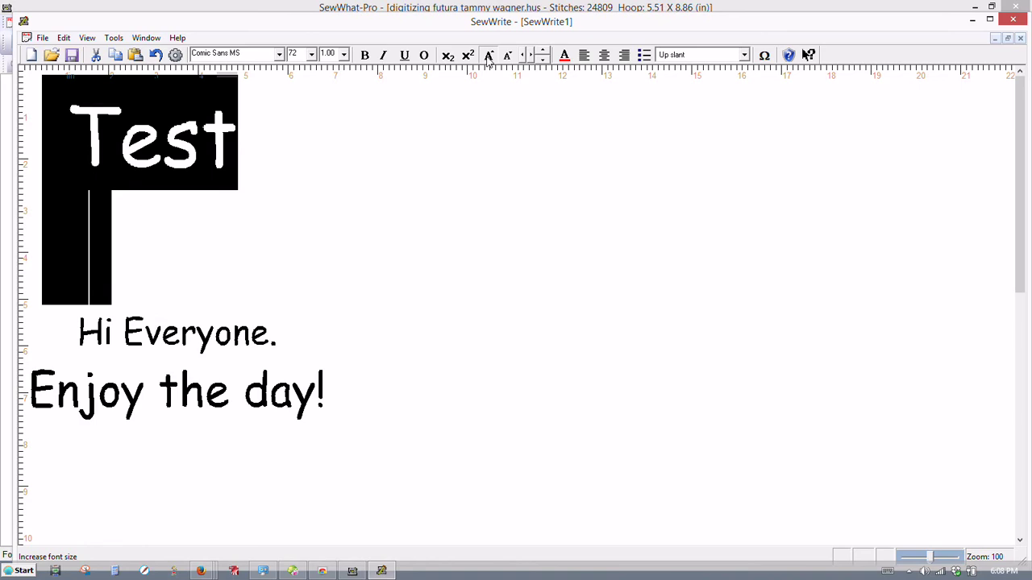
{"action": "left_click", "coordinate": [487, 56]}
{"action": "left_click", "coordinate": [508, 56]}
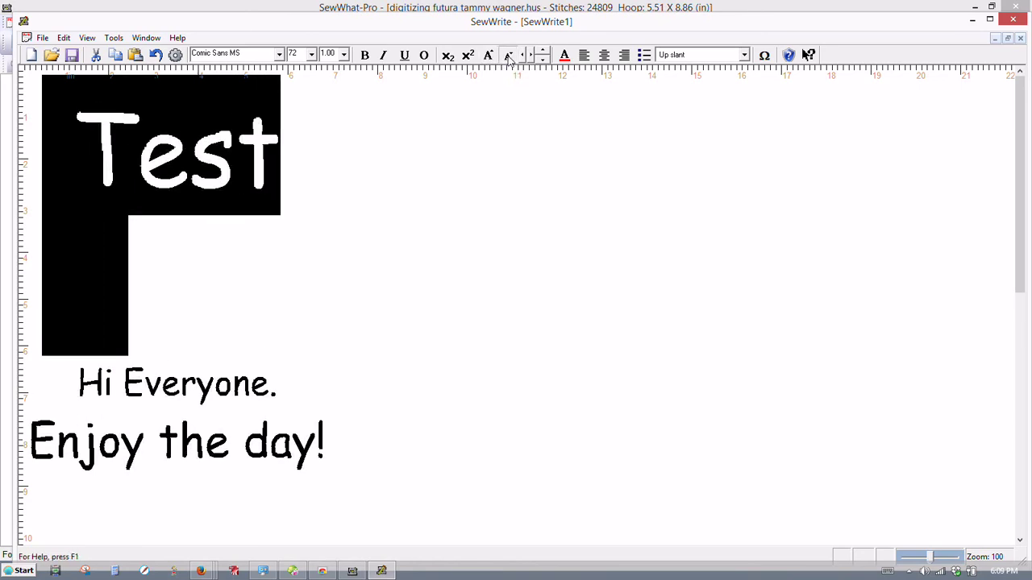
{"action": "left_click", "coordinate": [508, 56]}
{"action": "left_click", "coordinate": [508, 56]}
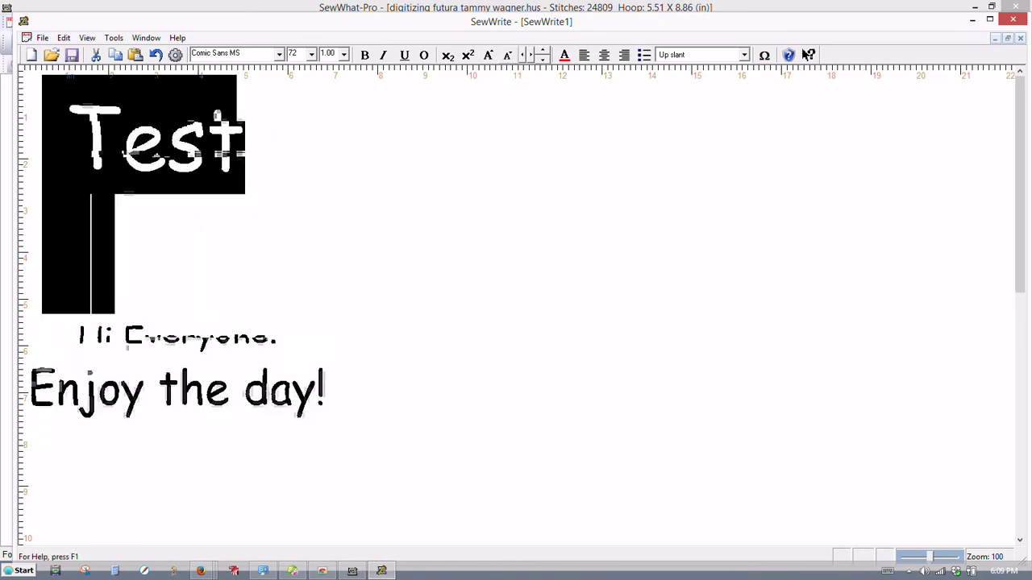
{"action": "left_click", "coordinate": [489, 56]}
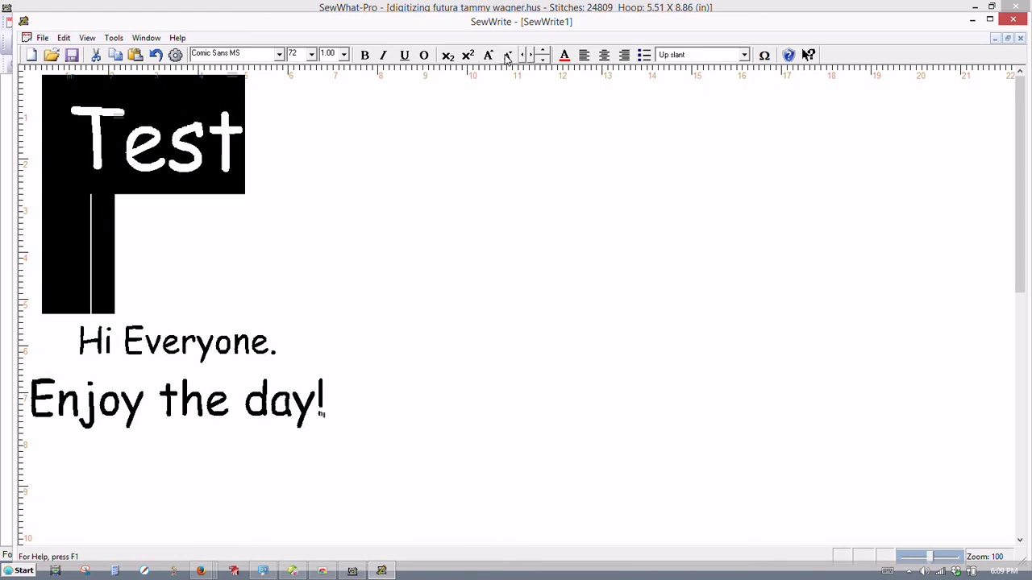
{"action": "left_click", "coordinate": [508, 56]}
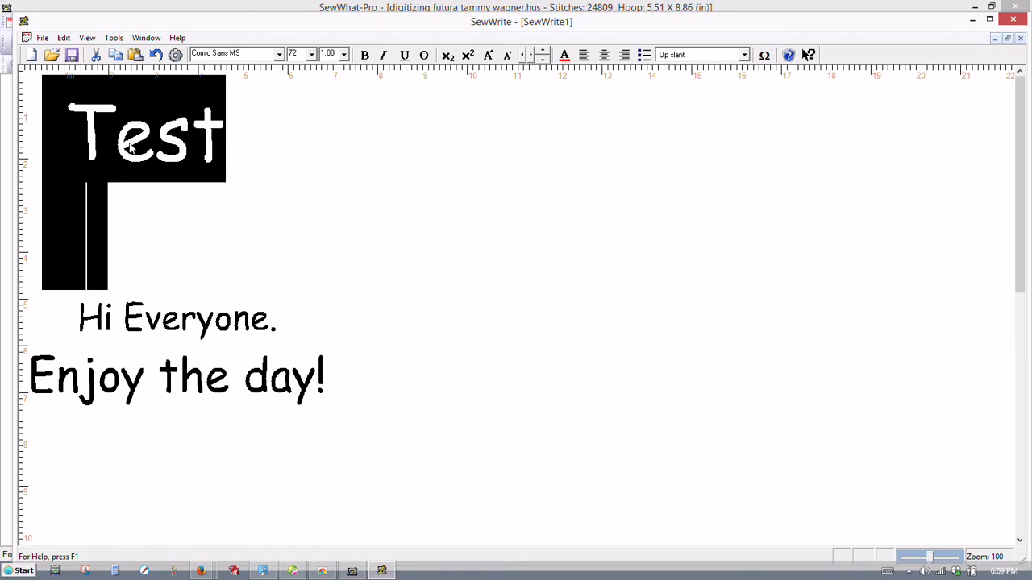
Step: Select the letters Te in Test and widen their horizontal kerning
{"action": "left_click", "coordinate": [121, 150]}
{"action": "left_click_drag", "start_coordinate": [160, 106], "coordinate": [45, 187]}
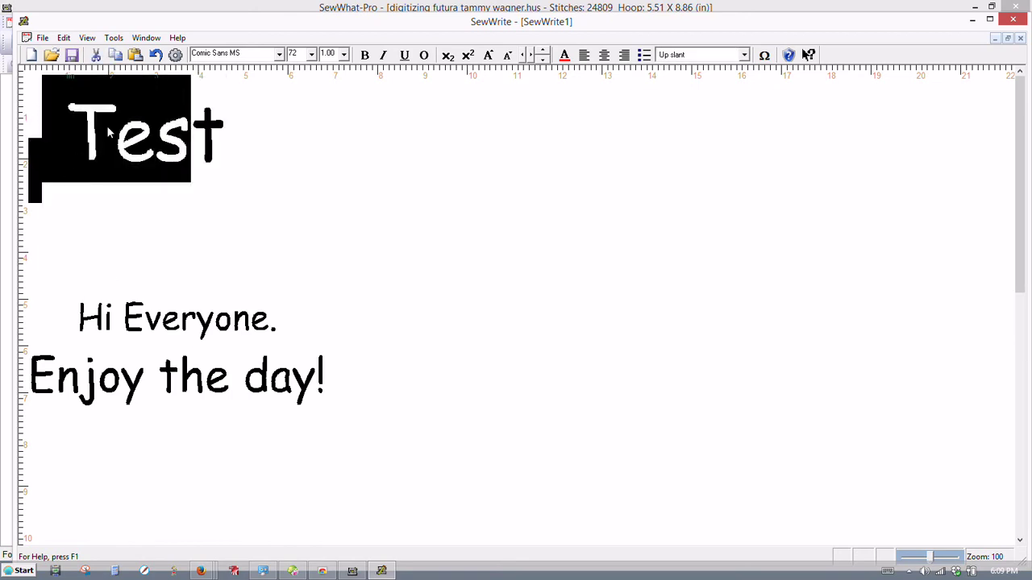
{"action": "left_click", "coordinate": [155, 121]}
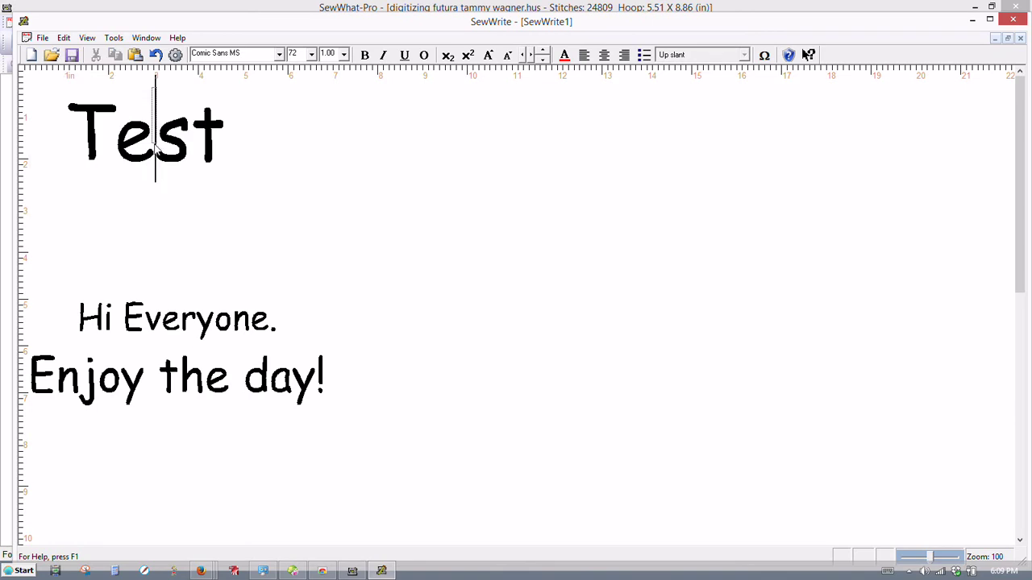
{"action": "left_click_drag", "start_coordinate": [154, 90], "coordinate": [68, 167]}
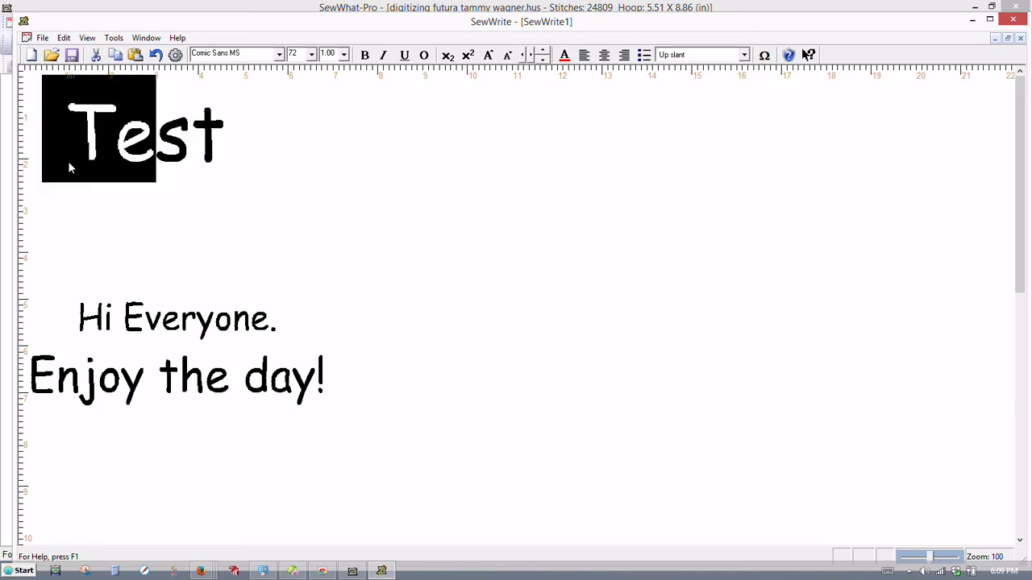
{"action": "left_click", "coordinate": [526, 56]}
{"action": "left_click", "coordinate": [530, 58]}
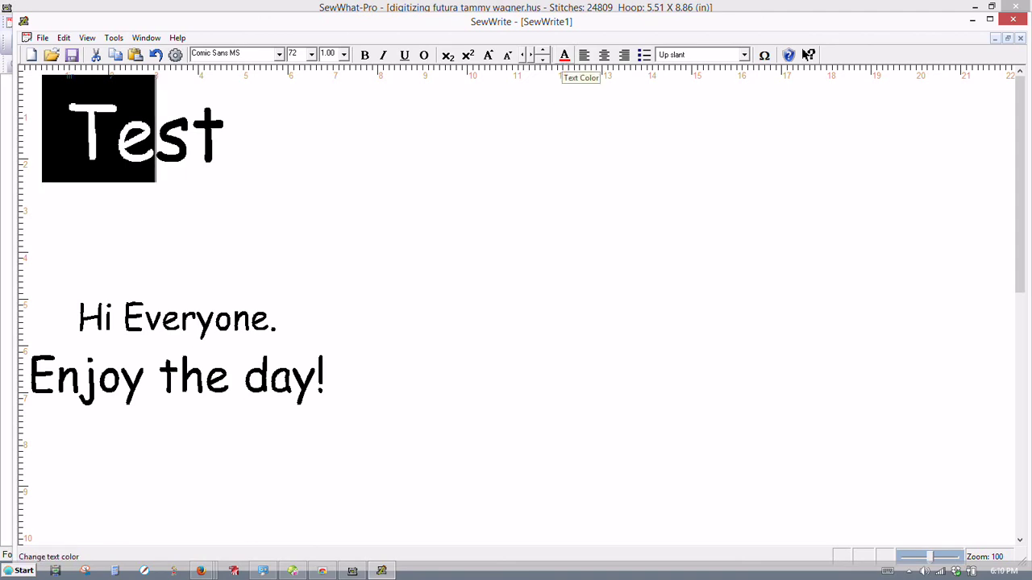
Step: Color the selected letters Te blue
{"action": "left_click", "coordinate": [565, 57]}
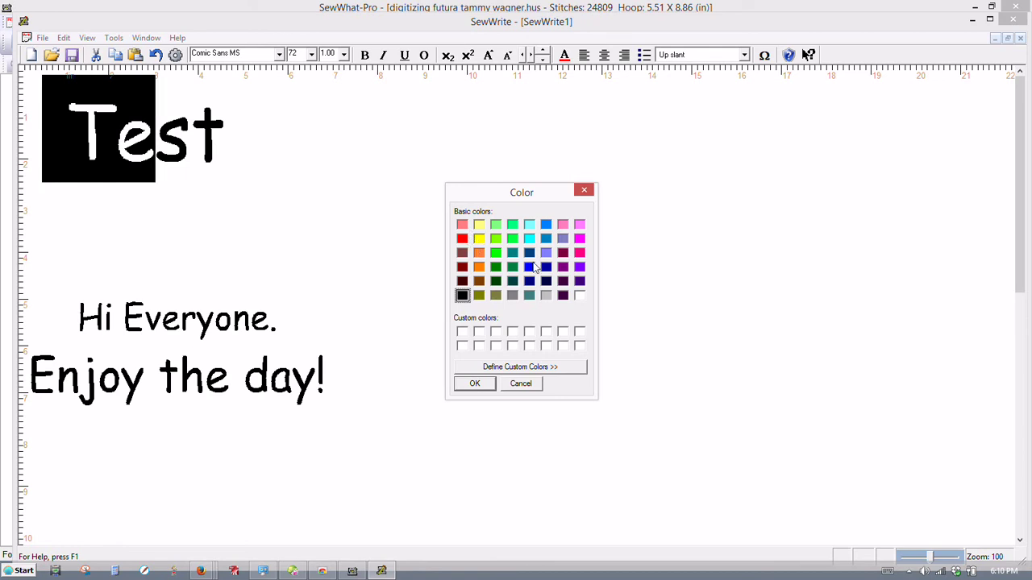
{"action": "left_click", "coordinate": [529, 267]}
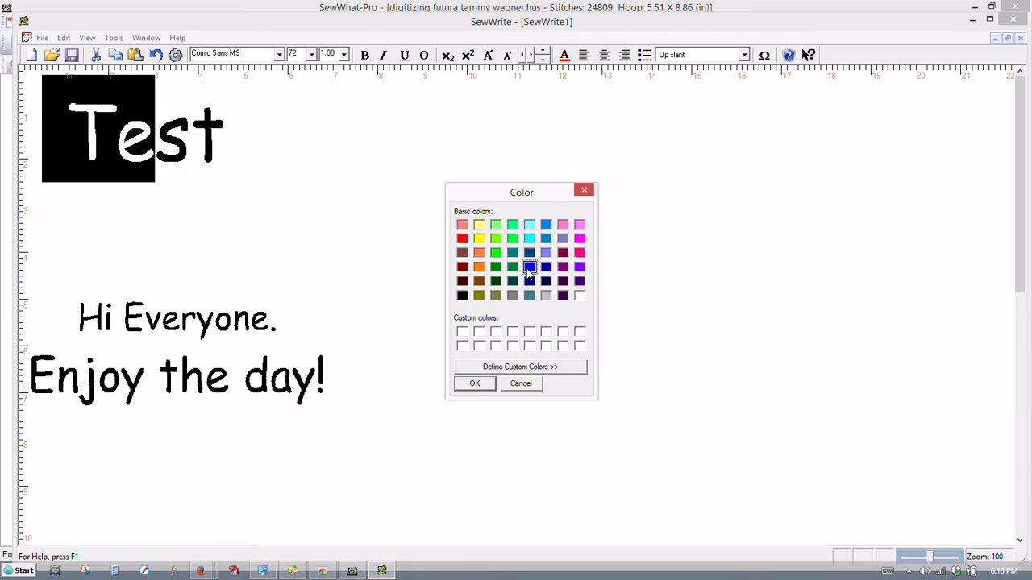
{"action": "left_click", "coordinate": [475, 384]}
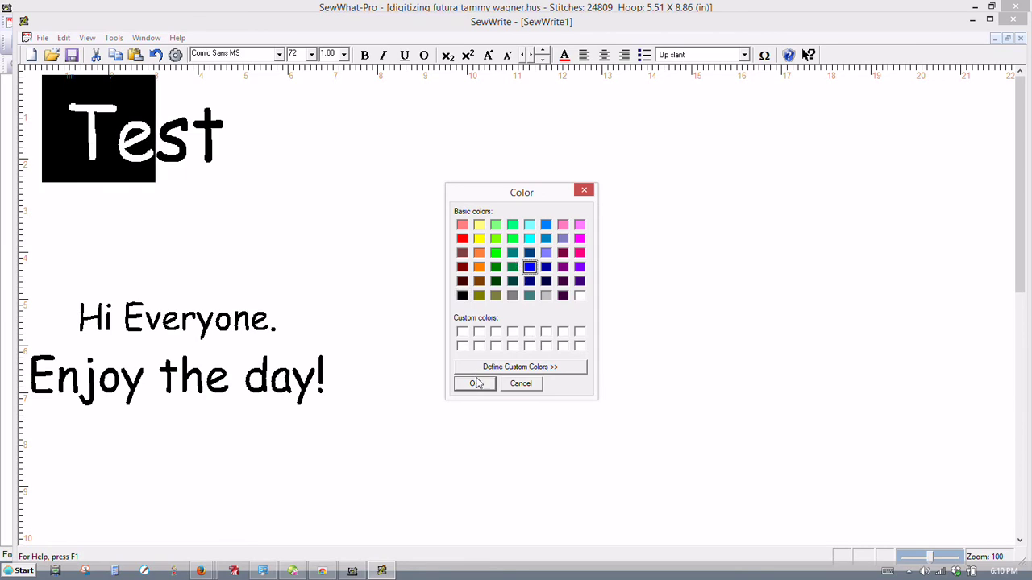
{"action": "left_click", "coordinate": [149, 217]}
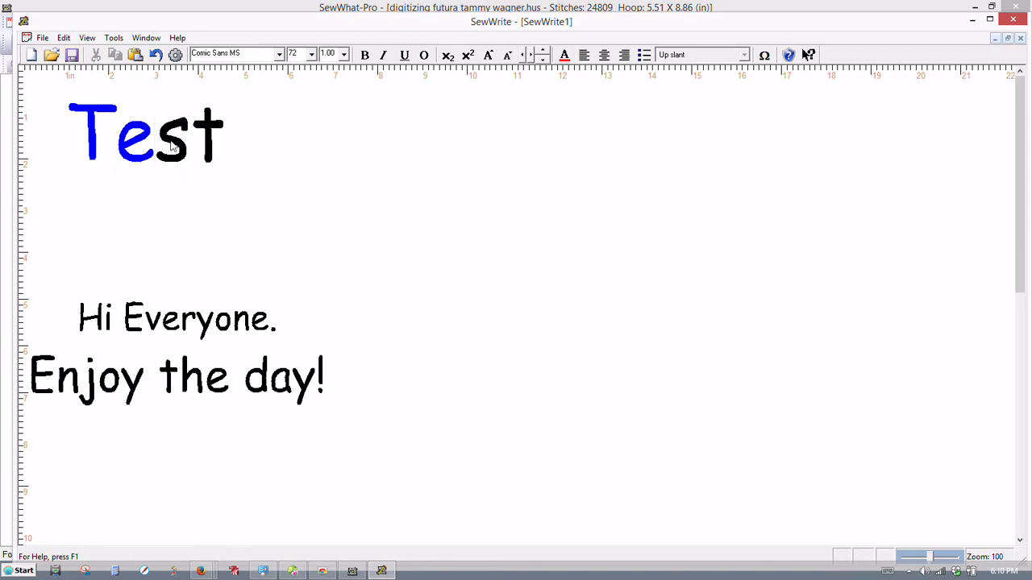
Step: Select the whole word Test and glance at the Edit menu
{"action": "left_click_drag", "start_coordinate": [242, 95], "coordinate": [117, 180]}
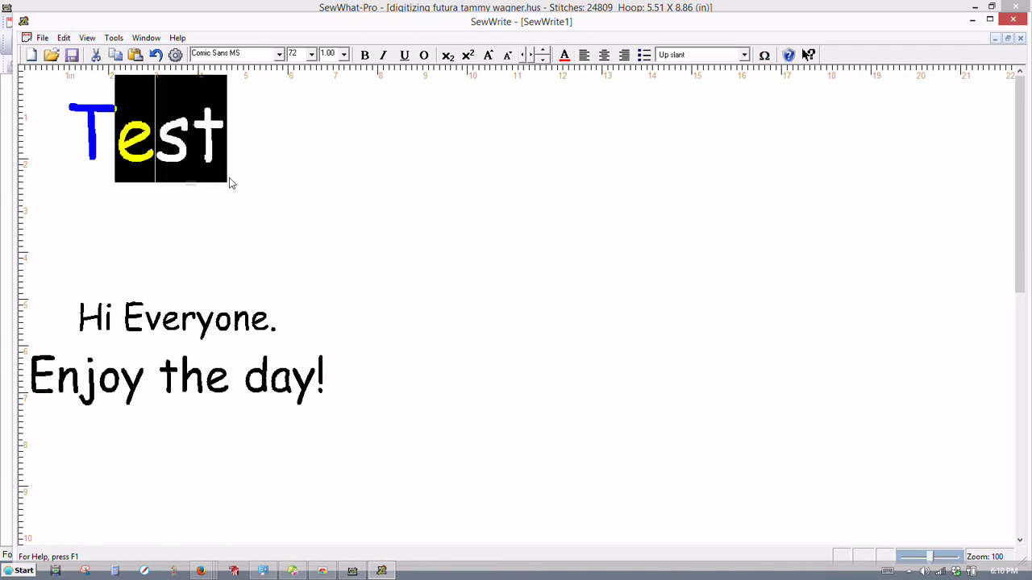
{"action": "left_click_drag", "start_coordinate": [256, 104], "coordinate": [141, 200]}
{"action": "left_click_drag", "start_coordinate": [249, 87], "coordinate": [102, 185]}
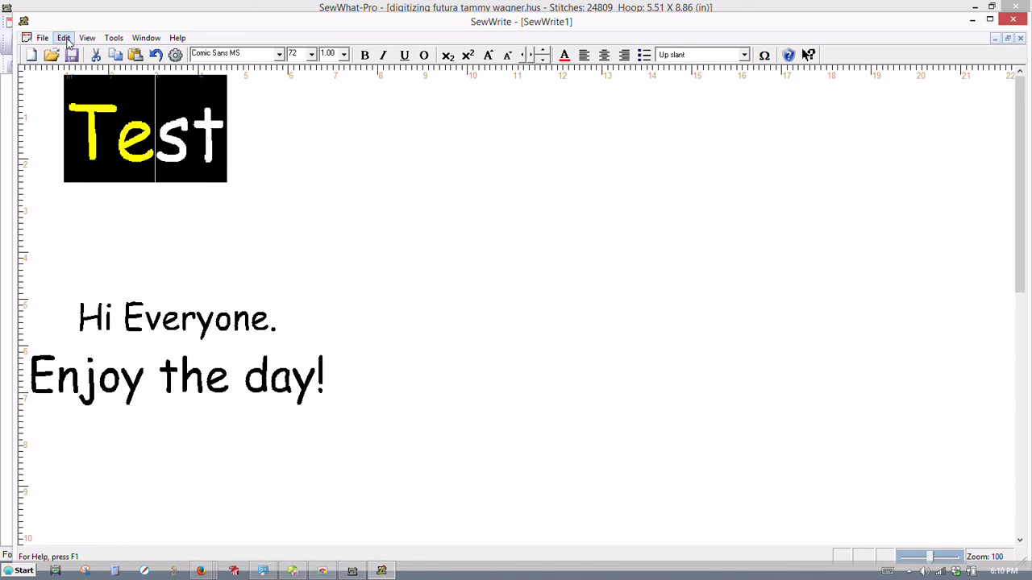
{"action": "left_click", "coordinate": [63, 38]}
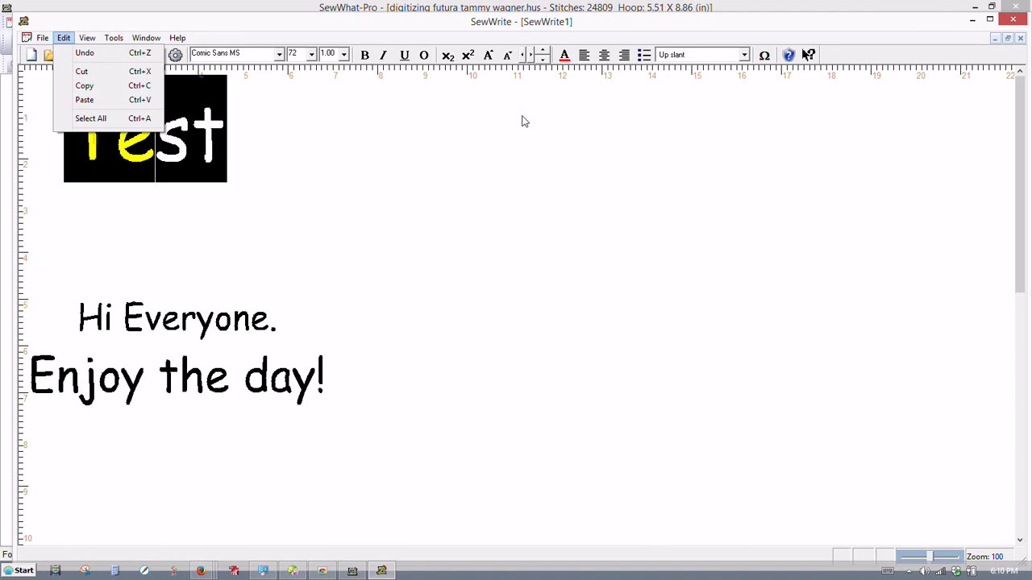
{"action": "left_click", "coordinate": [591, 107]}
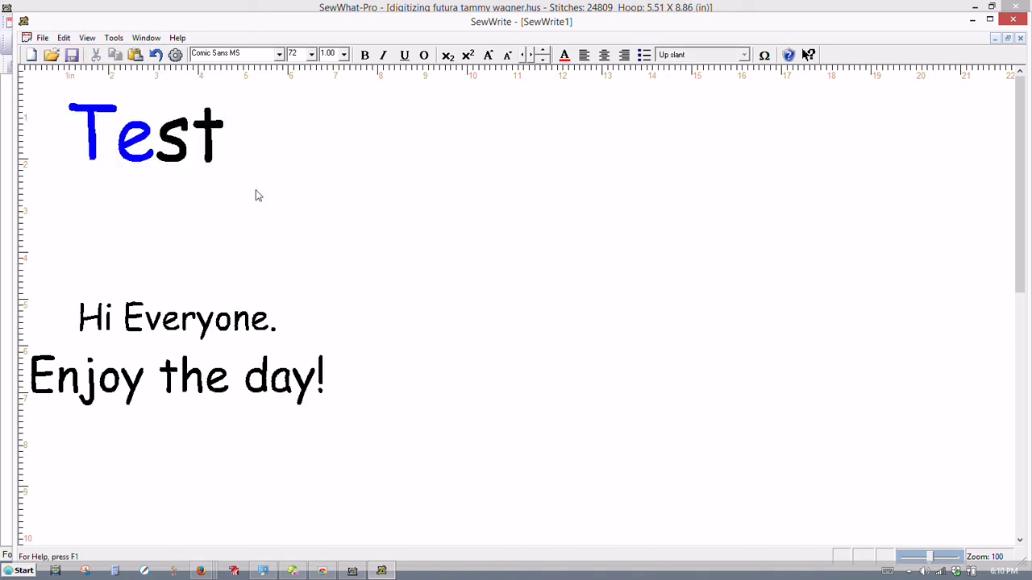
Step: Try left, center and right alignment and bullets on all lines, then remove the bullets
{"action": "left_click_drag", "start_coordinate": [60, 100], "coordinate": [366, 432]}
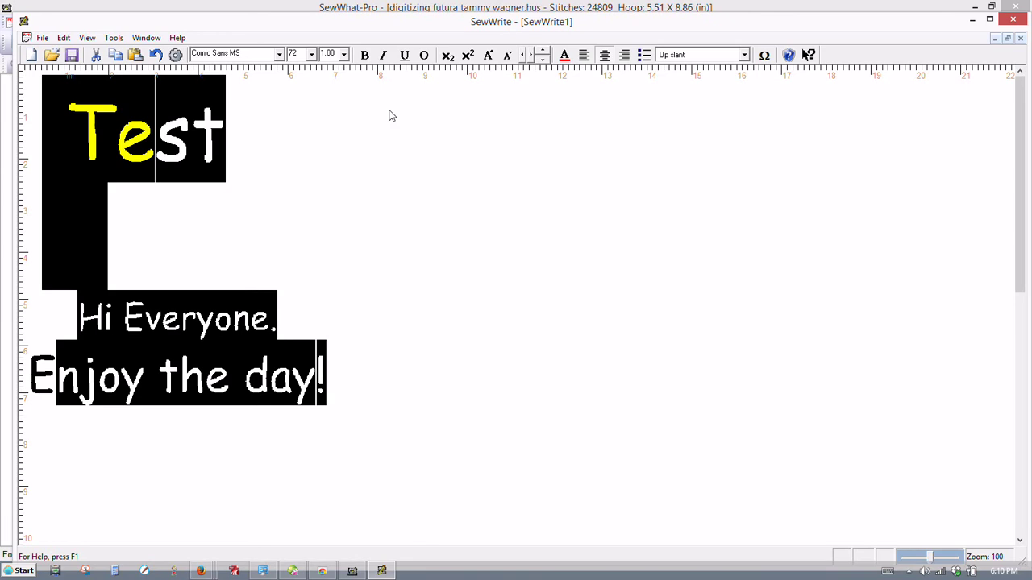
{"action": "left_click", "coordinate": [402, 340]}
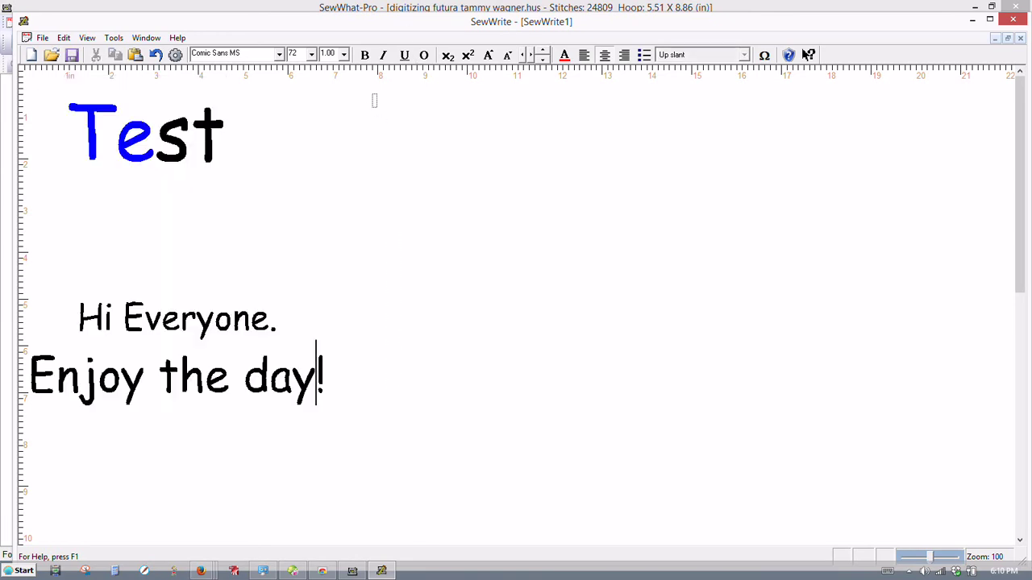
{"action": "left_click_drag", "start_coordinate": [373, 94], "coordinate": [2, 496]}
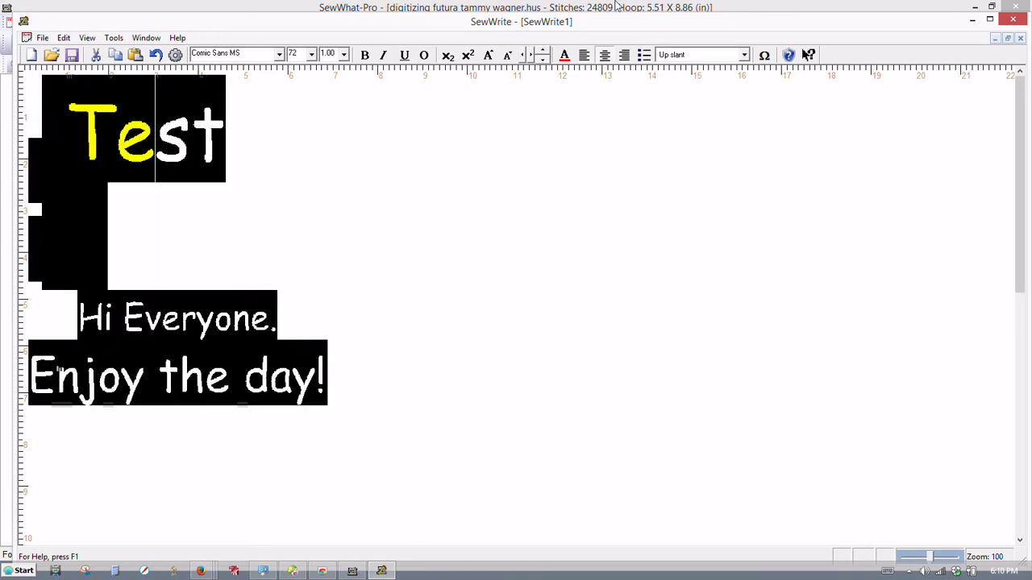
{"action": "left_click", "coordinate": [584, 60]}
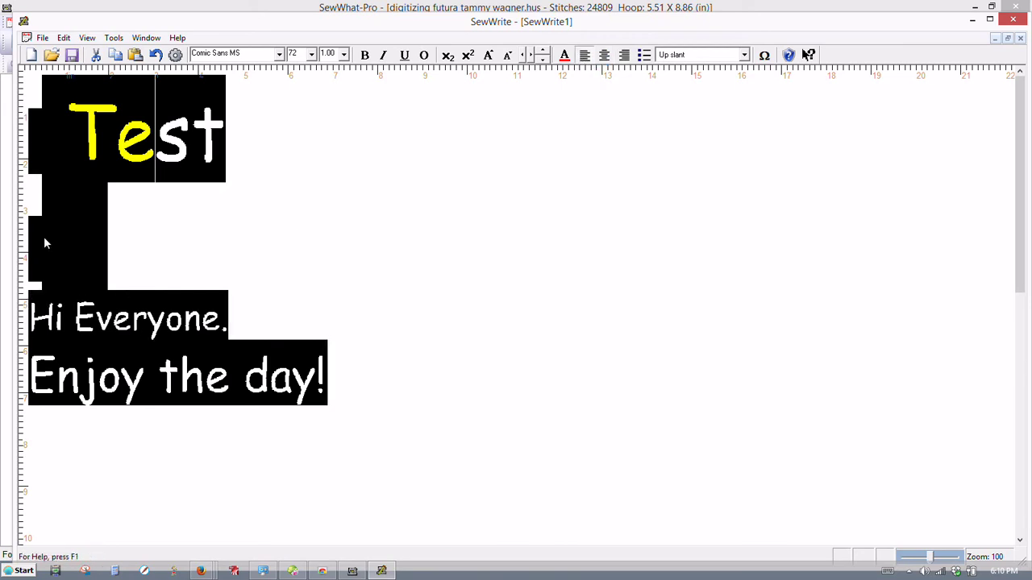
{"action": "left_click", "coordinate": [605, 57]}
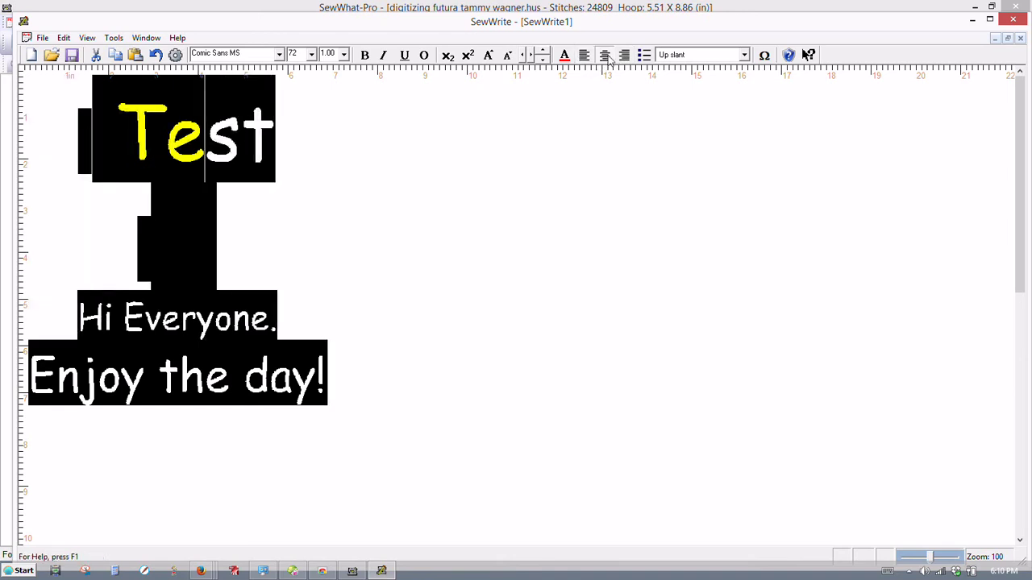
{"action": "left_click", "coordinate": [624, 55]}
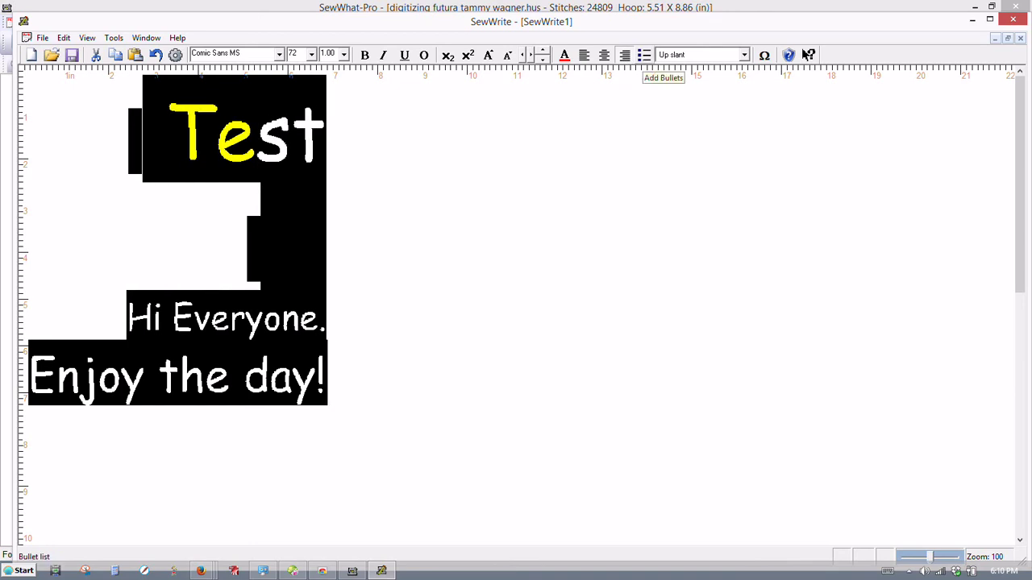
{"action": "left_click", "coordinate": [644, 55]}
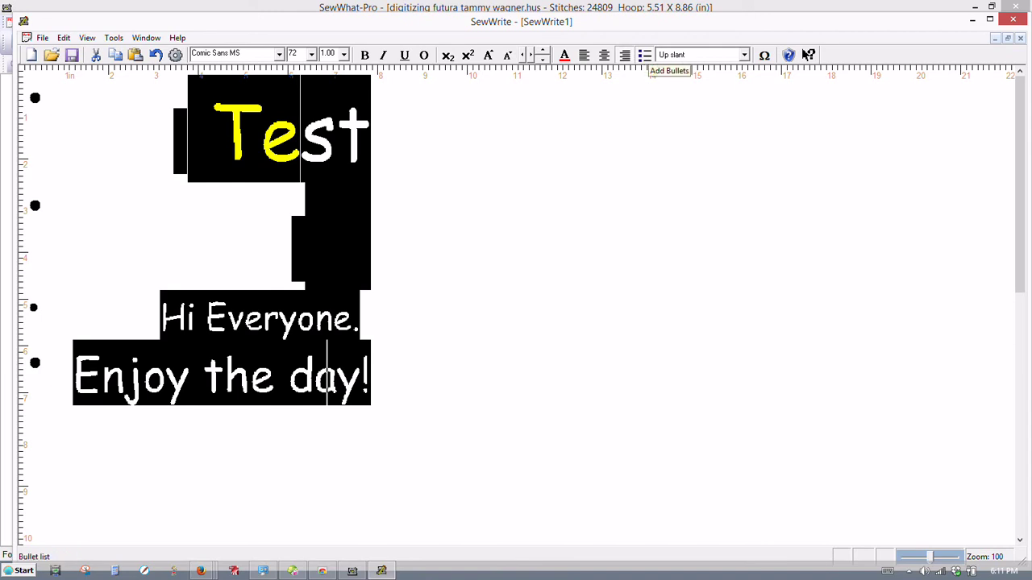
{"action": "left_click", "coordinate": [644, 54]}
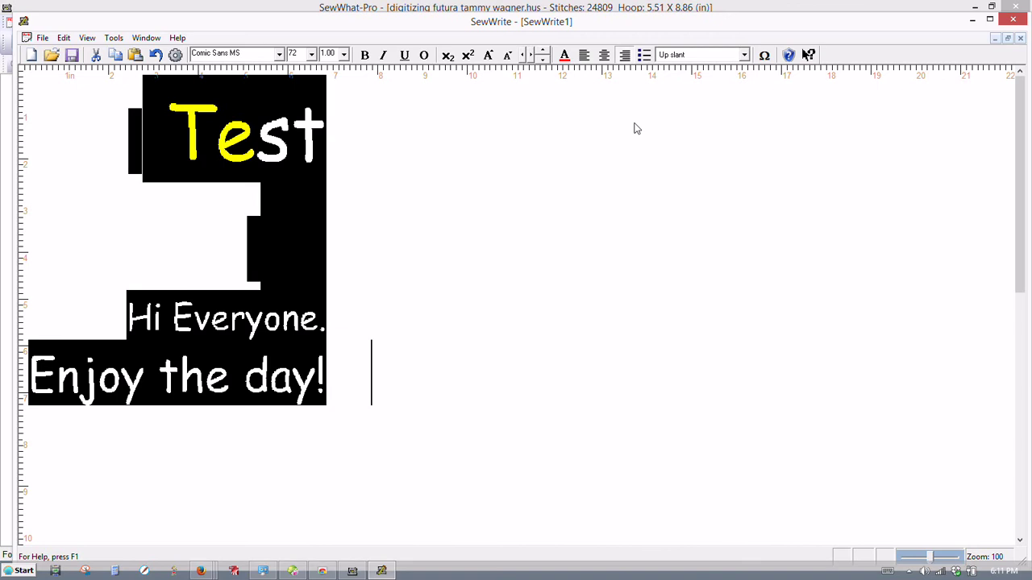
Step: Center all three lines, then select everything with Ctrl+A
{"action": "key", "text": "Right"}
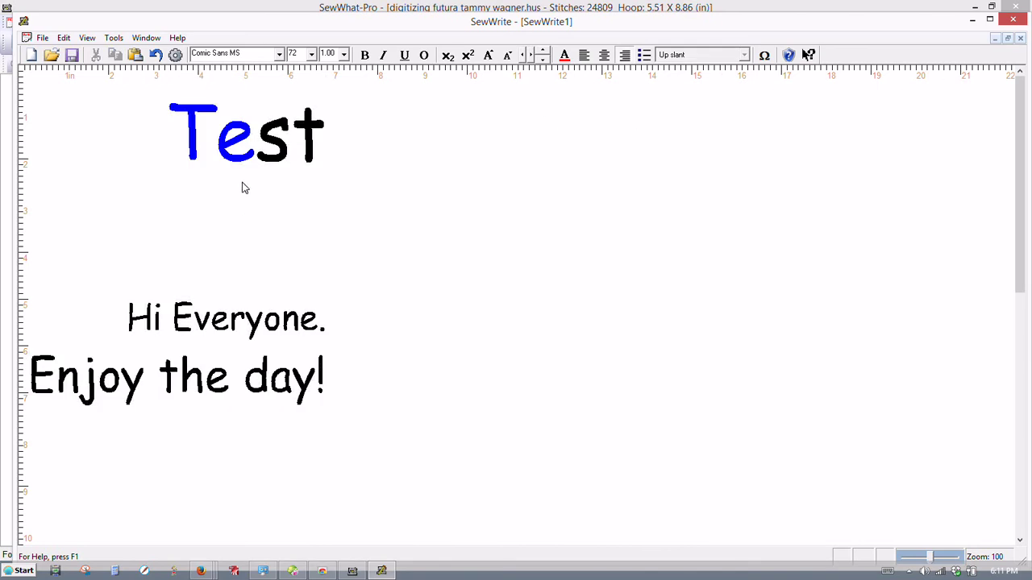
{"action": "left_click_drag", "start_coordinate": [376, 92], "coordinate": [24, 475]}
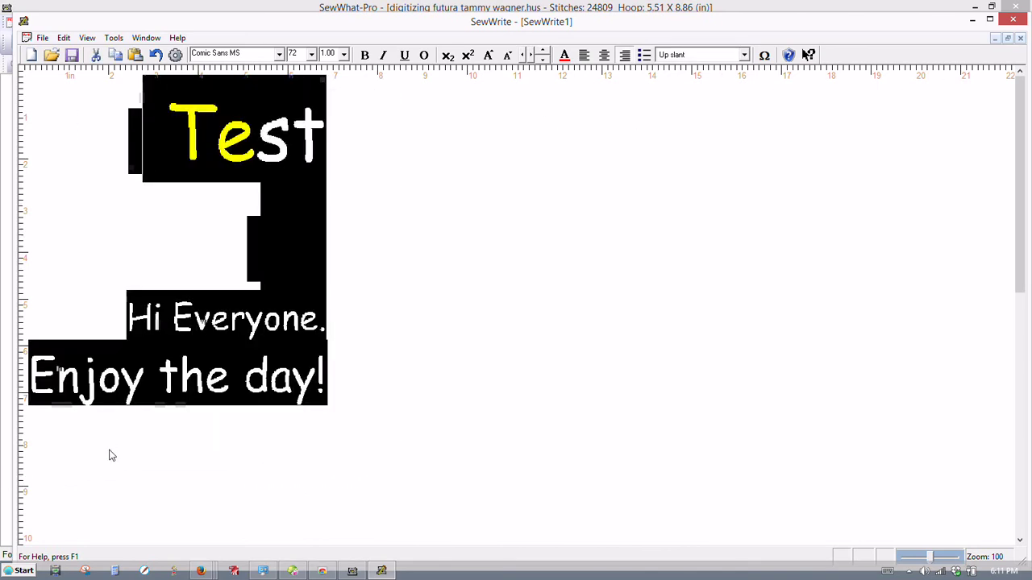
{"action": "left_click", "coordinate": [602, 62]}
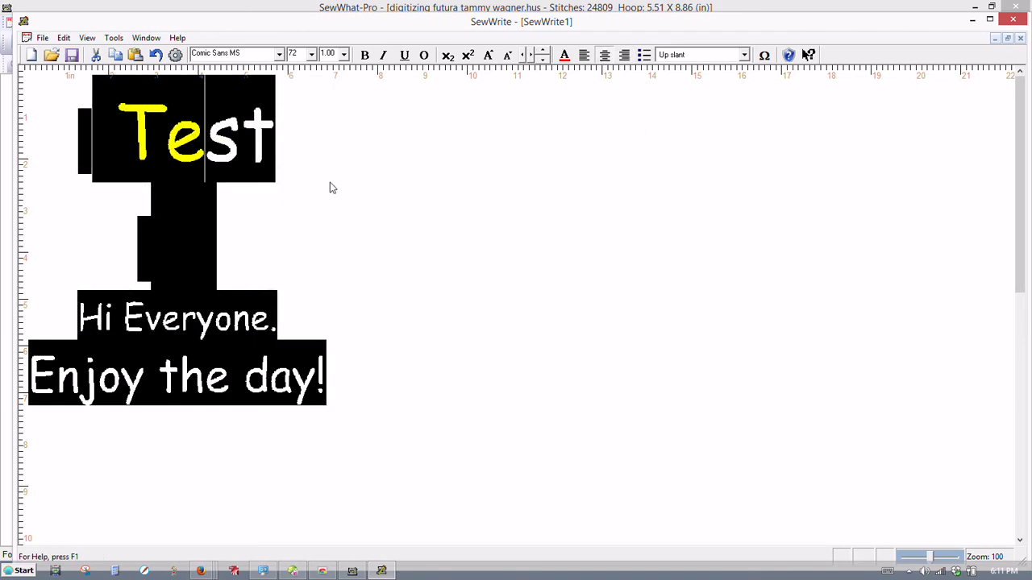
{"action": "key", "text": "Right"}
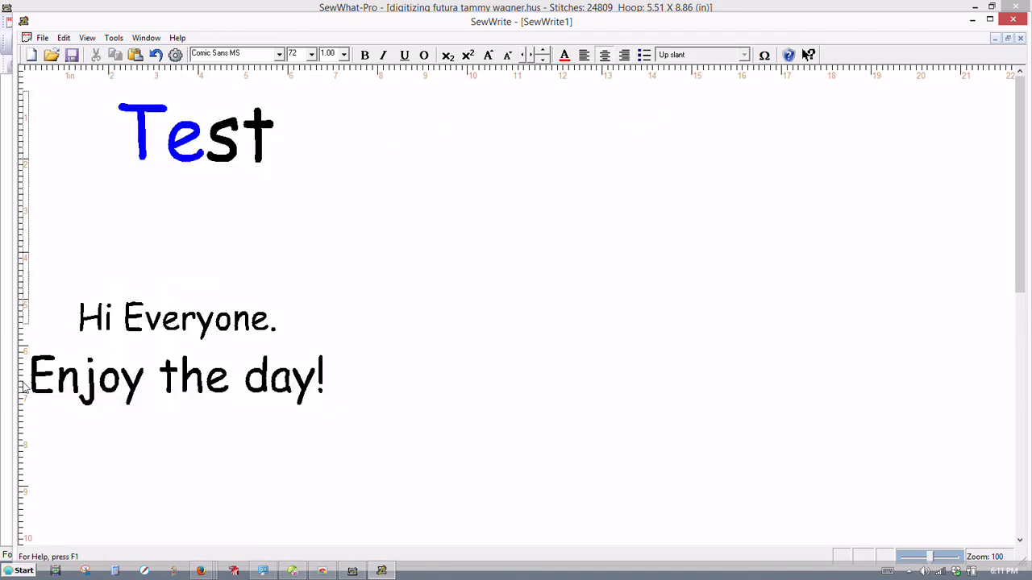
{"action": "key", "text": "ctrl+a"}
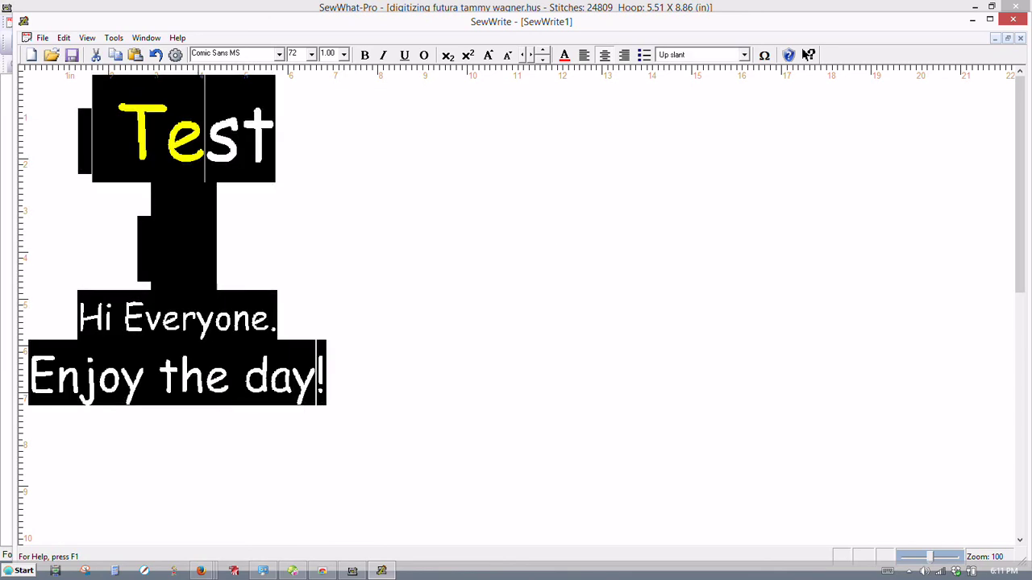
Step: Apply the Diamond monogram style to all the text
{"action": "left_click", "coordinate": [708, 58]}
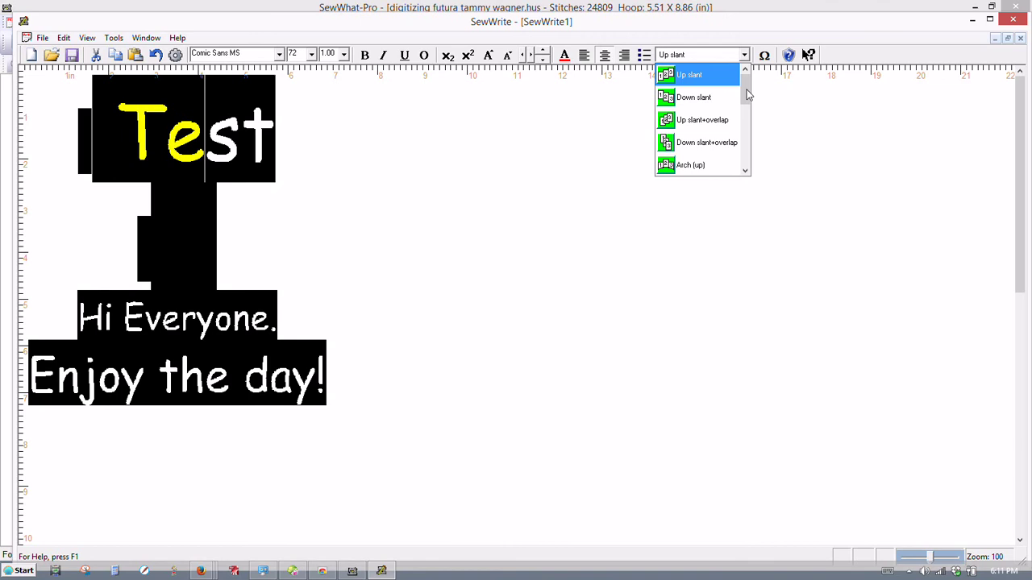
{"action": "left_click_drag", "start_coordinate": [748, 95], "coordinate": [748, 98]}
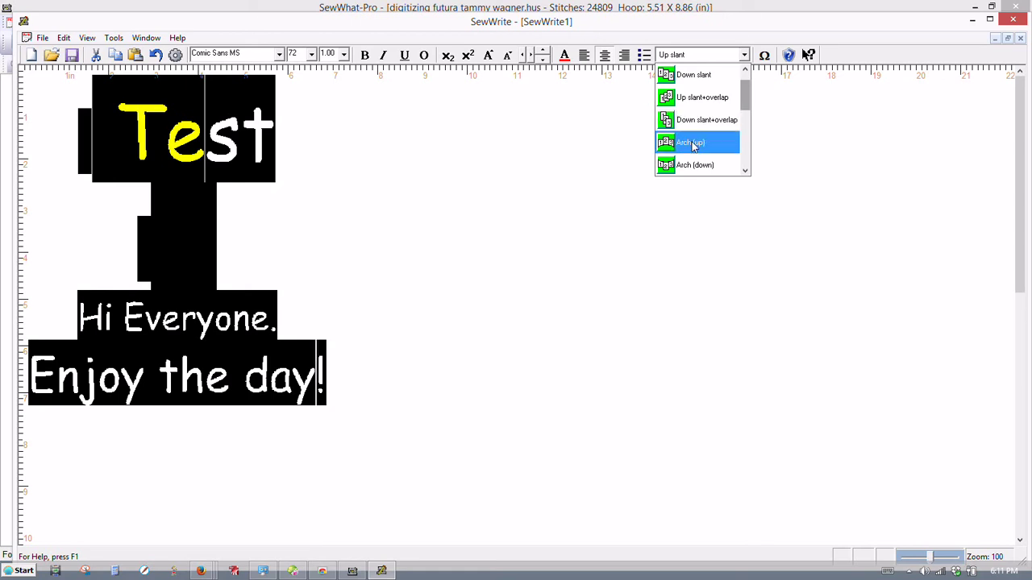
{"action": "left_click_drag", "start_coordinate": [745, 103], "coordinate": [745, 139]}
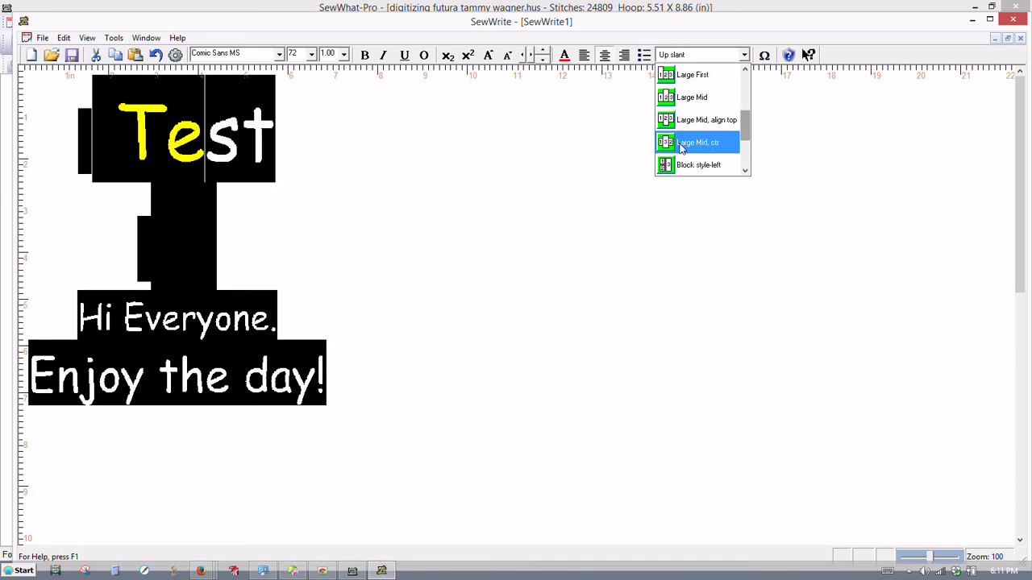
{"action": "left_click_drag", "start_coordinate": [745, 131], "coordinate": [746, 149]}
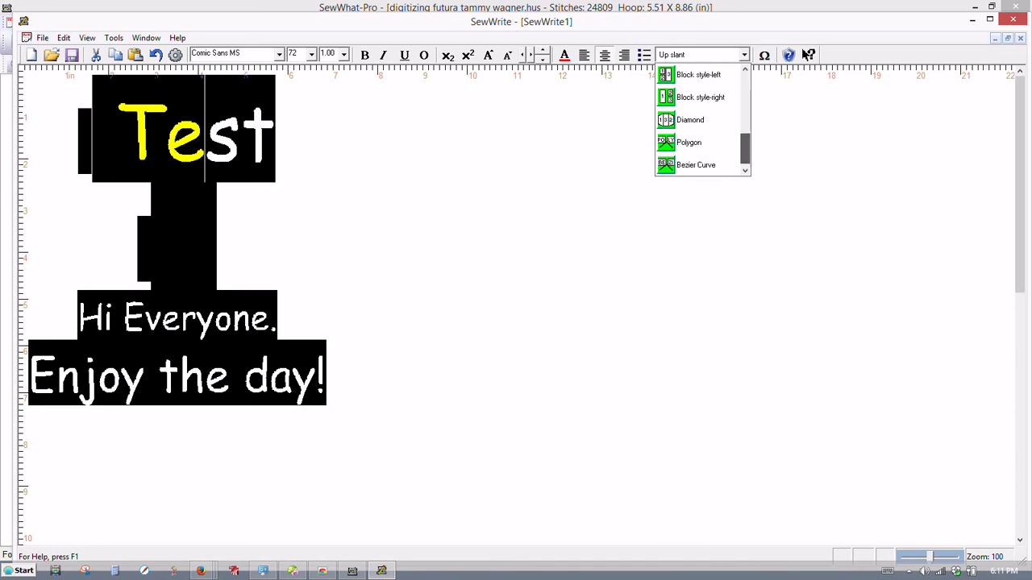
{"action": "left_click", "coordinate": [690, 129]}
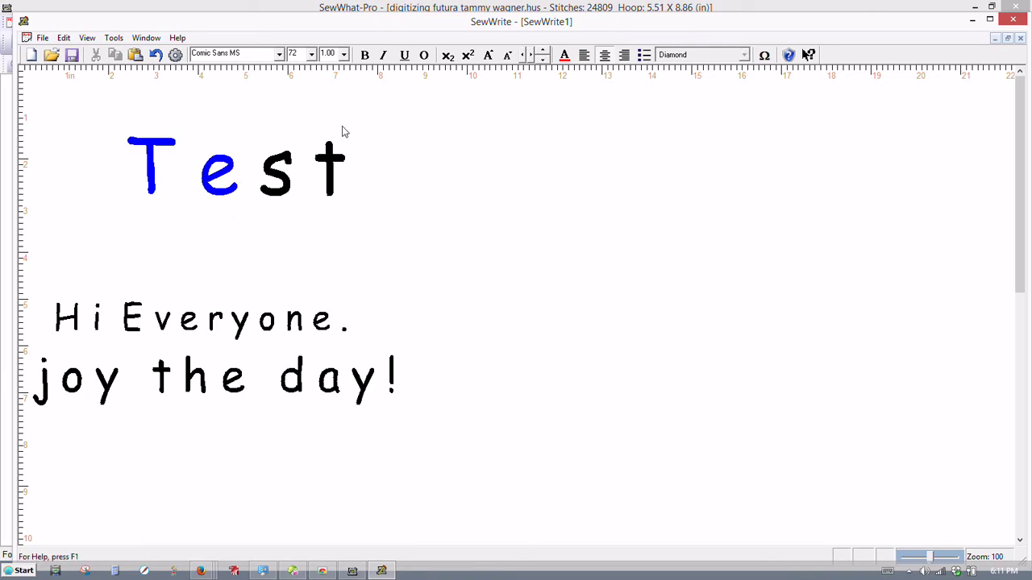
Step: Apply the Large Mid monogram style to the word Test
{"action": "left_click_drag", "start_coordinate": [350, 121], "coordinate": [85, 233]}
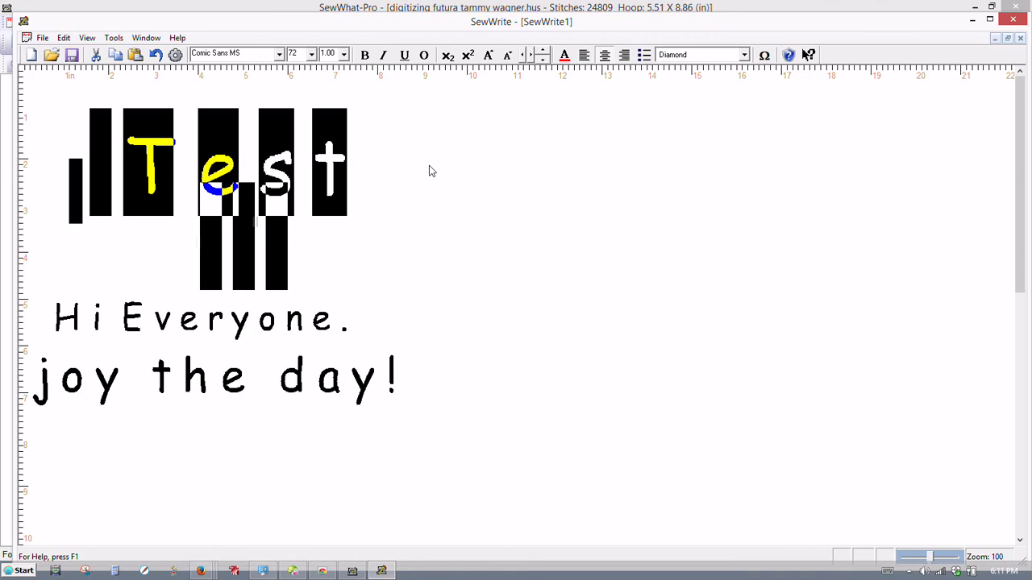
{"action": "left_click", "coordinate": [744, 56]}
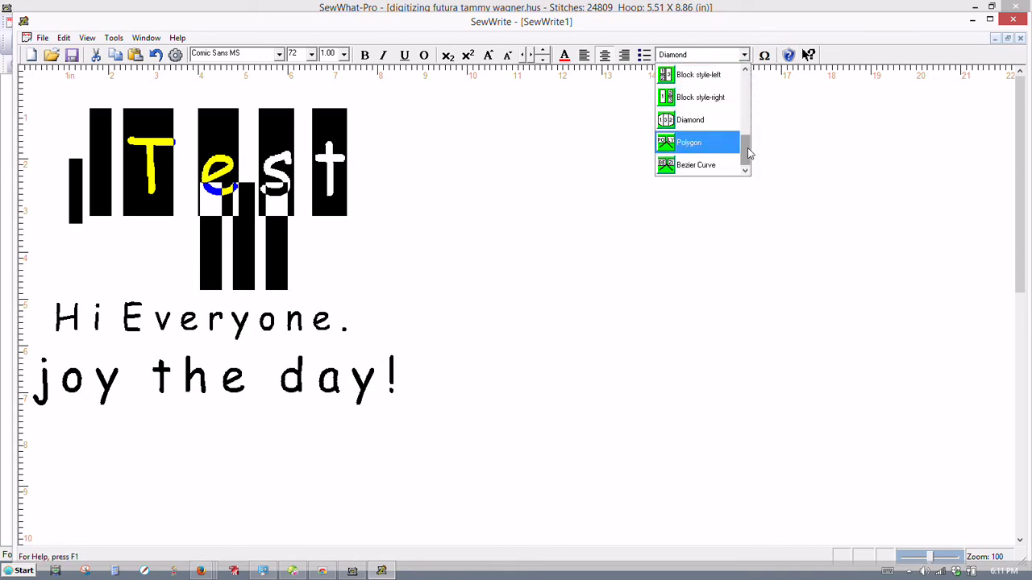
{"action": "left_click_drag", "start_coordinate": [749, 155], "coordinate": [744, 112]}
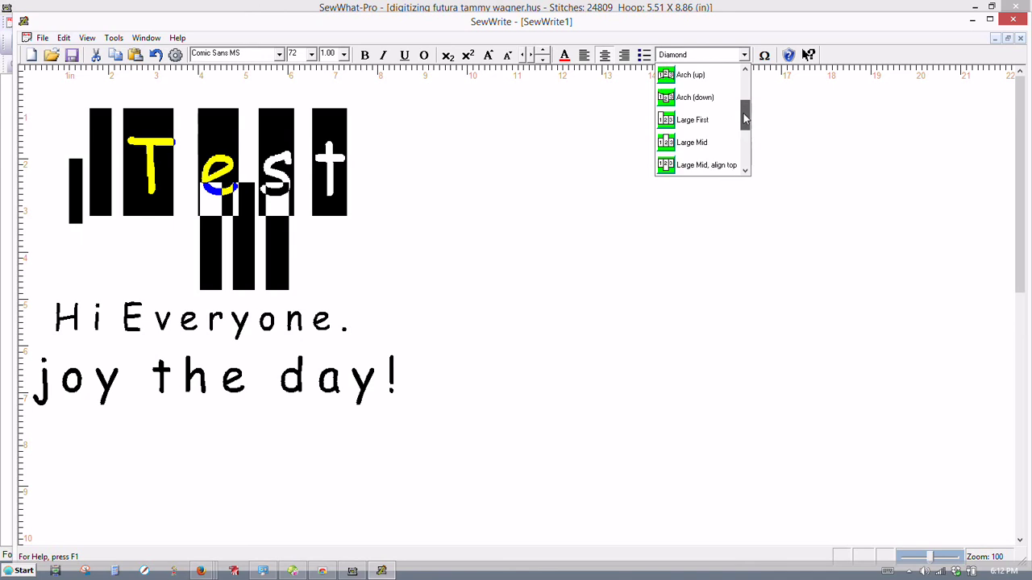
{"action": "left_click", "coordinate": [681, 145]}
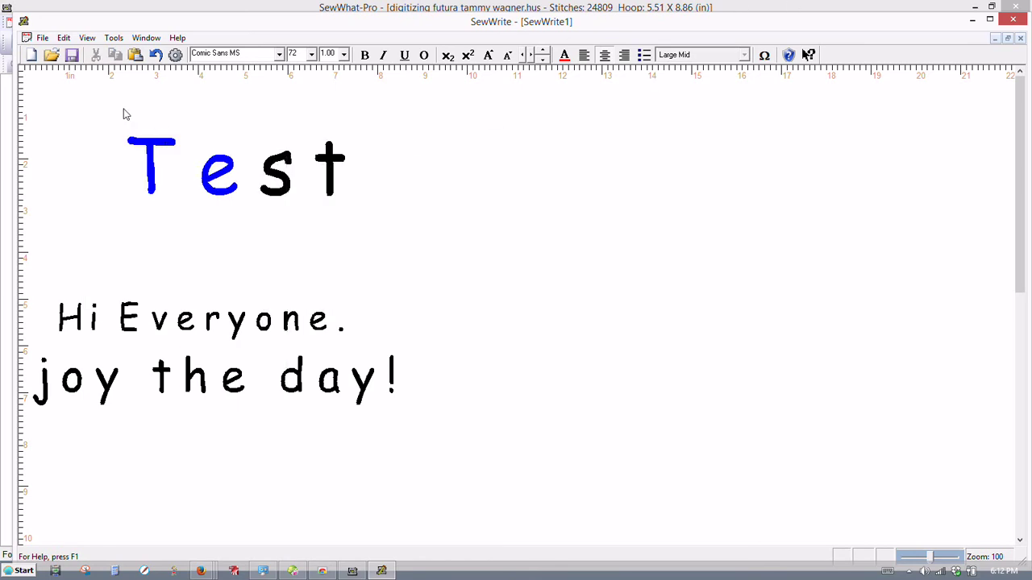
Step: Restyle the letters 'est' with Large Mid, align top
{"action": "left_click_drag", "start_coordinate": [122, 111], "coordinate": [311, 207]}
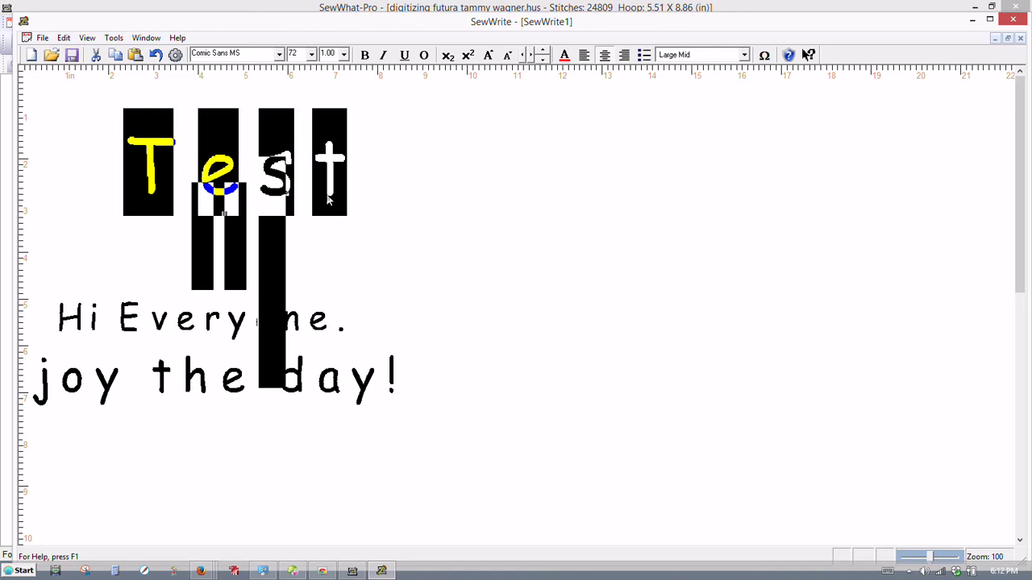
{"action": "left_click_drag", "start_coordinate": [358, 143], "coordinate": [205, 216]}
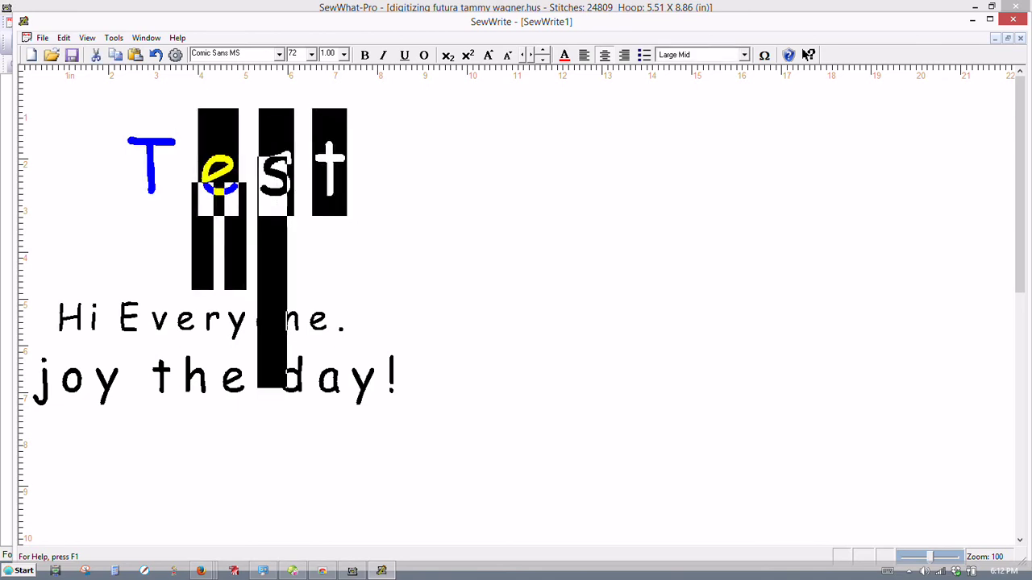
{"action": "left_click", "coordinate": [744, 54]}
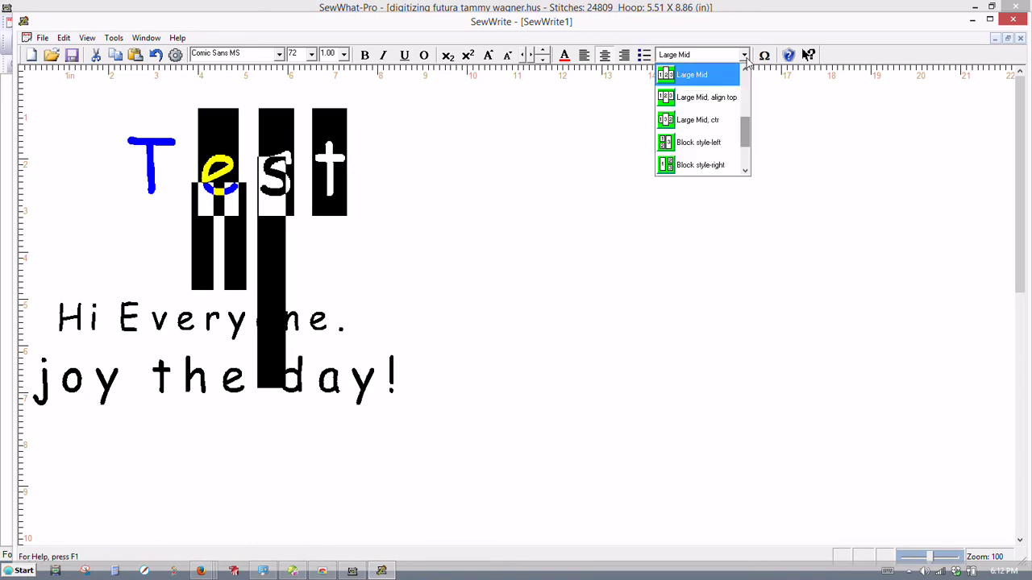
{"action": "left_click", "coordinate": [708, 98]}
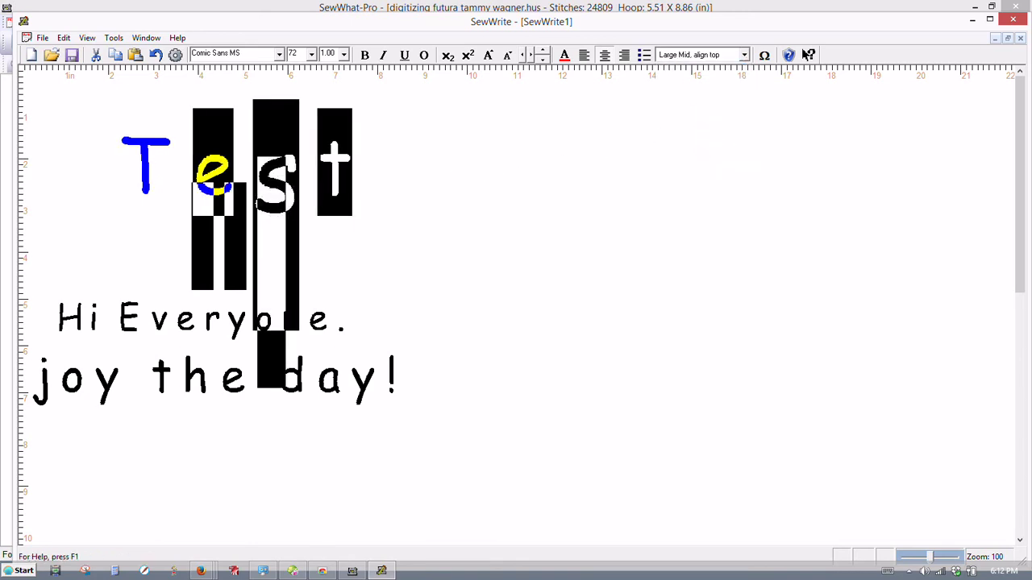
Step: Delete the 'est' letters and apply the Up slant style to the remaining T
{"action": "key", "text": "Delete"}
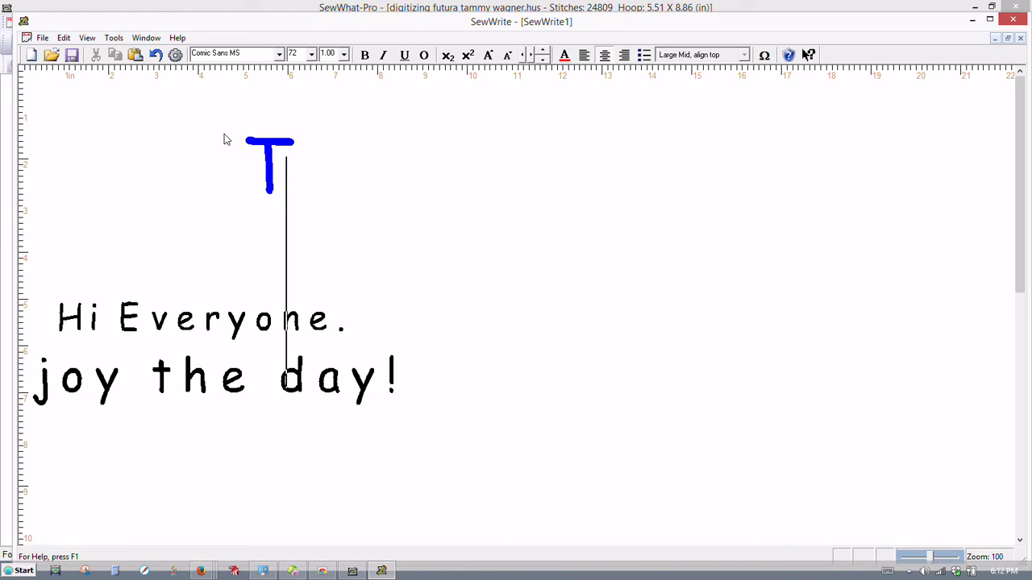
{"action": "left_click_drag", "start_coordinate": [224, 138], "coordinate": [487, 226]}
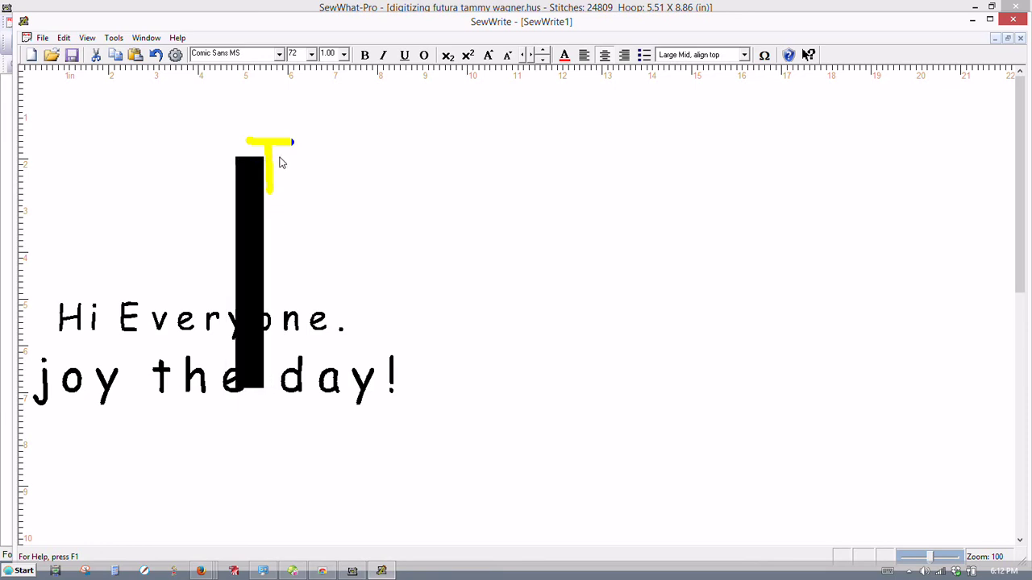
{"action": "left_click", "coordinate": [280, 162]}
{"action": "key", "text": "Left"}
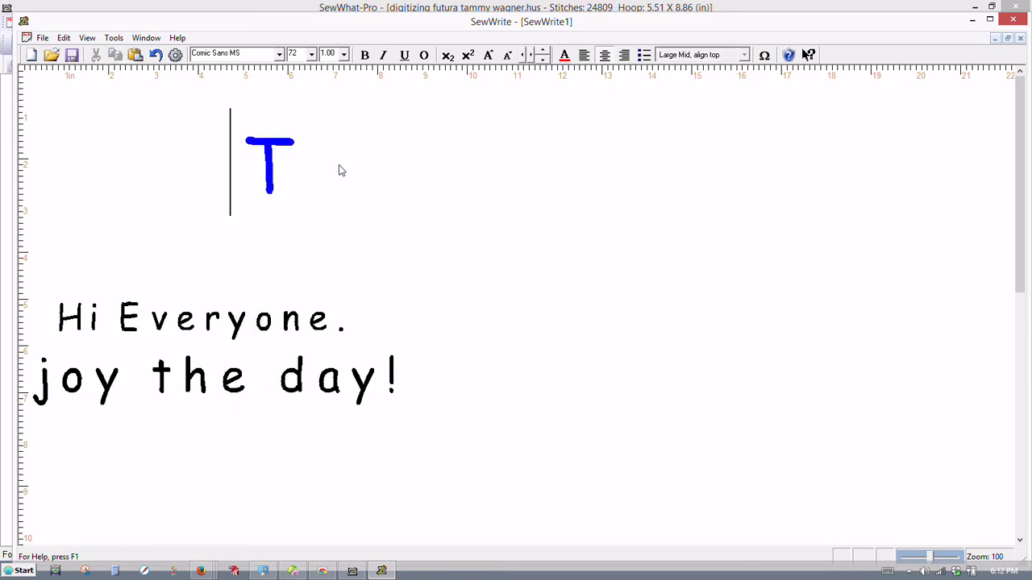
{"action": "left_click_drag", "start_coordinate": [198, 97], "coordinate": [492, 244]}
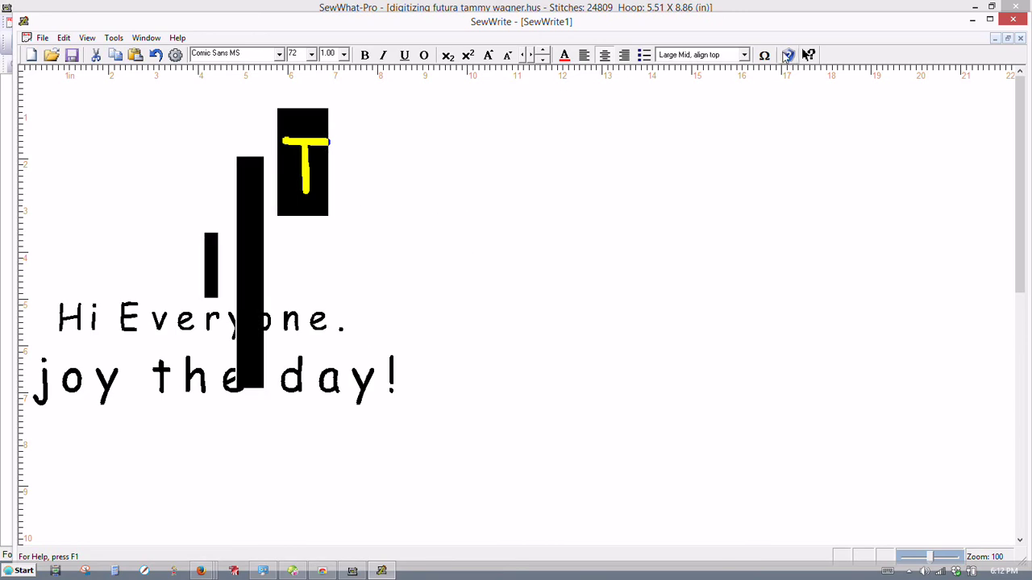
{"action": "left_click", "coordinate": [745, 55]}
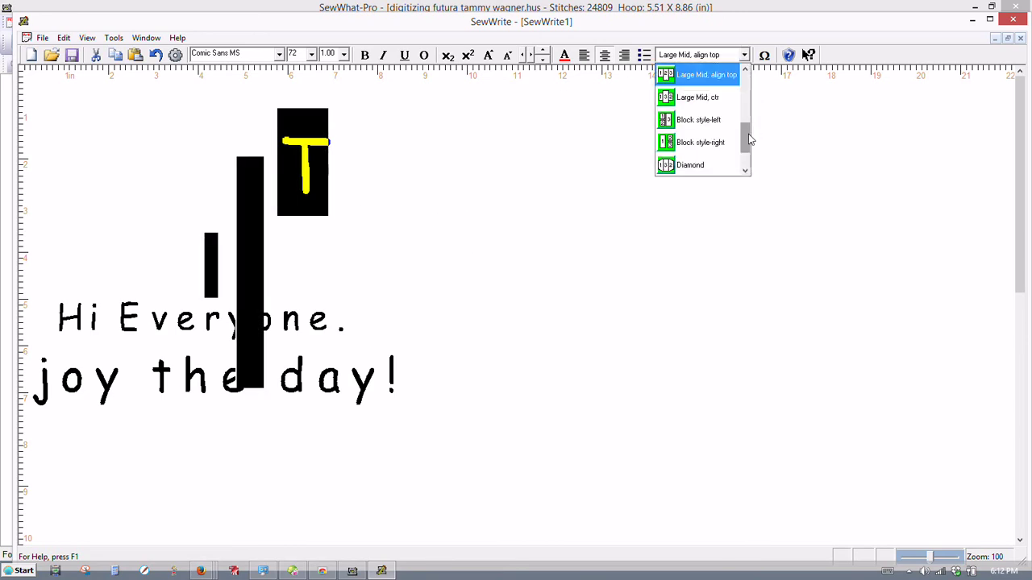
{"action": "left_click_drag", "start_coordinate": [744, 137], "coordinate": [742, 89]}
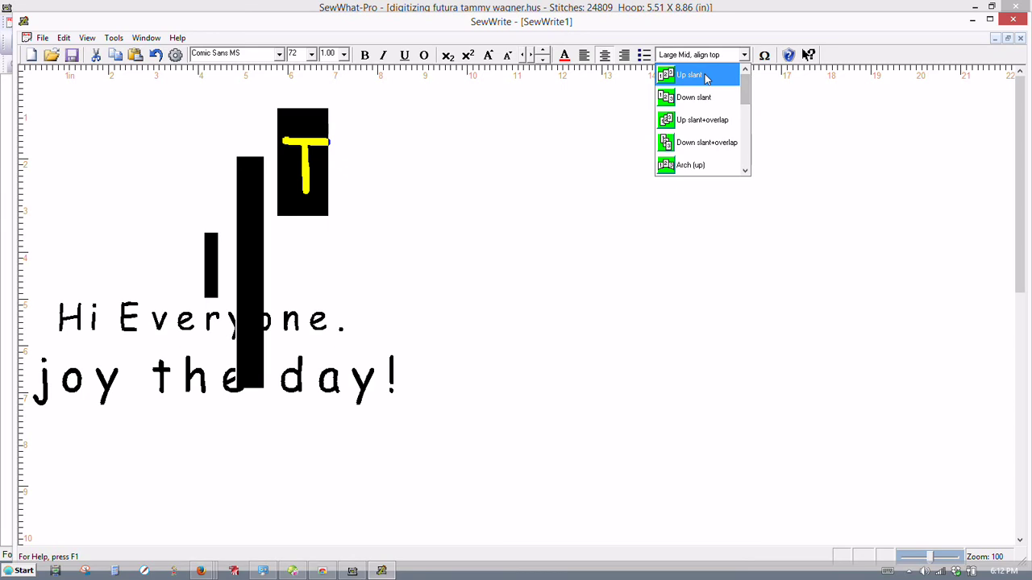
{"action": "left_click", "coordinate": [703, 75]}
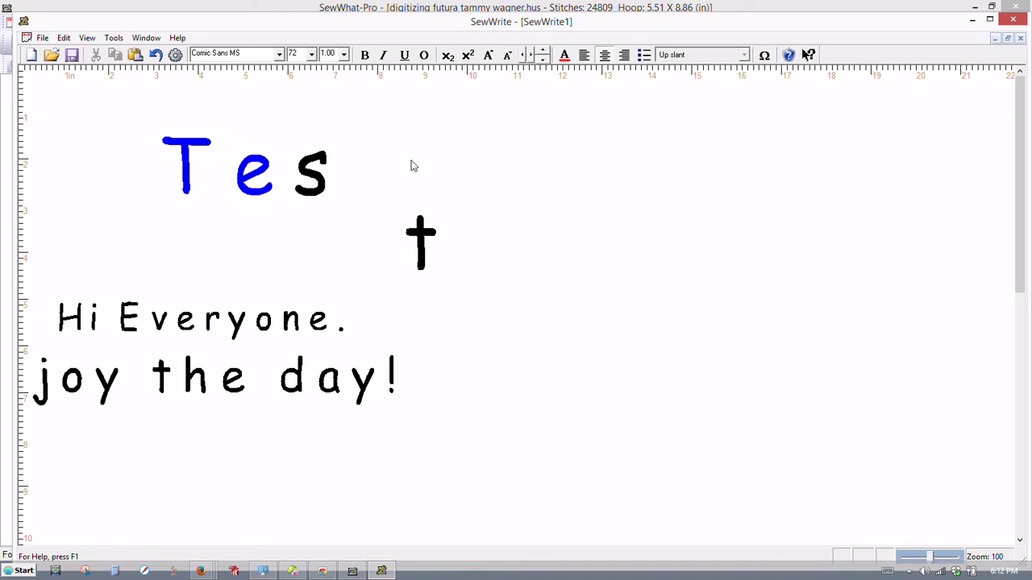
Step: Delete the whole Test line, leaving the two greeting lines
{"action": "left_click_drag", "start_coordinate": [473, 127], "coordinate": [44, 258]}
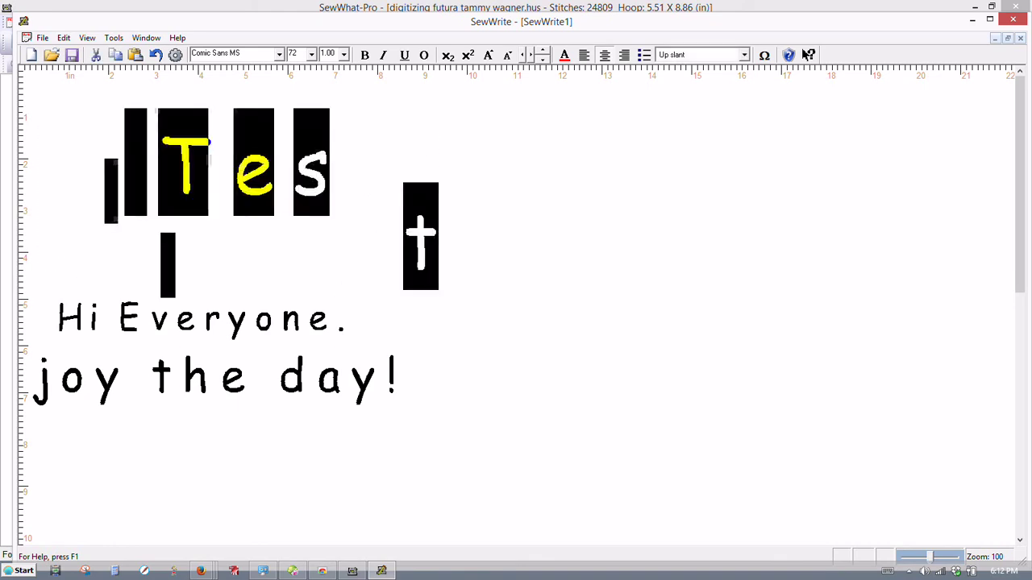
{"action": "key", "text": "Delete"}
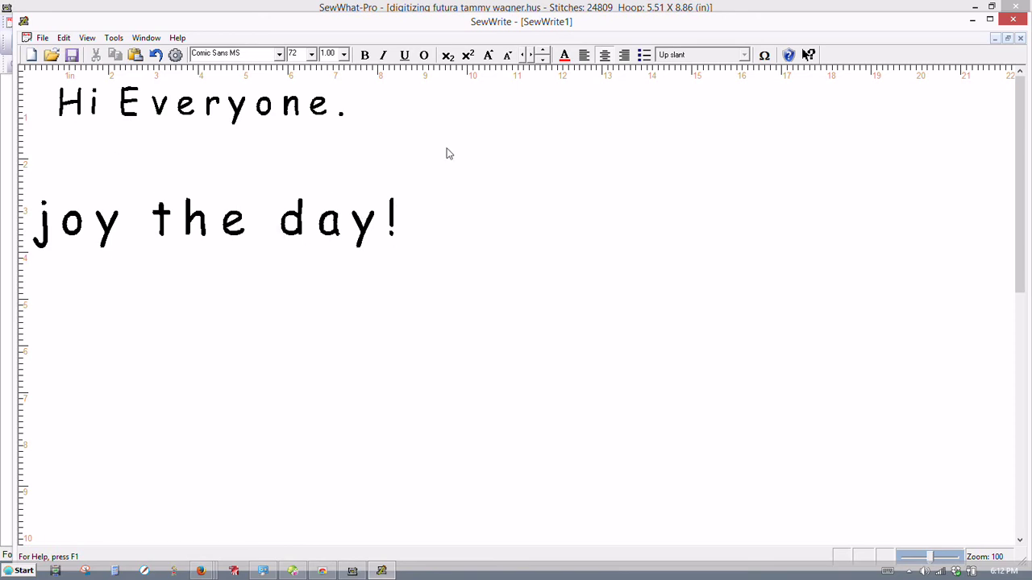
{"action": "key", "text": "Home"}
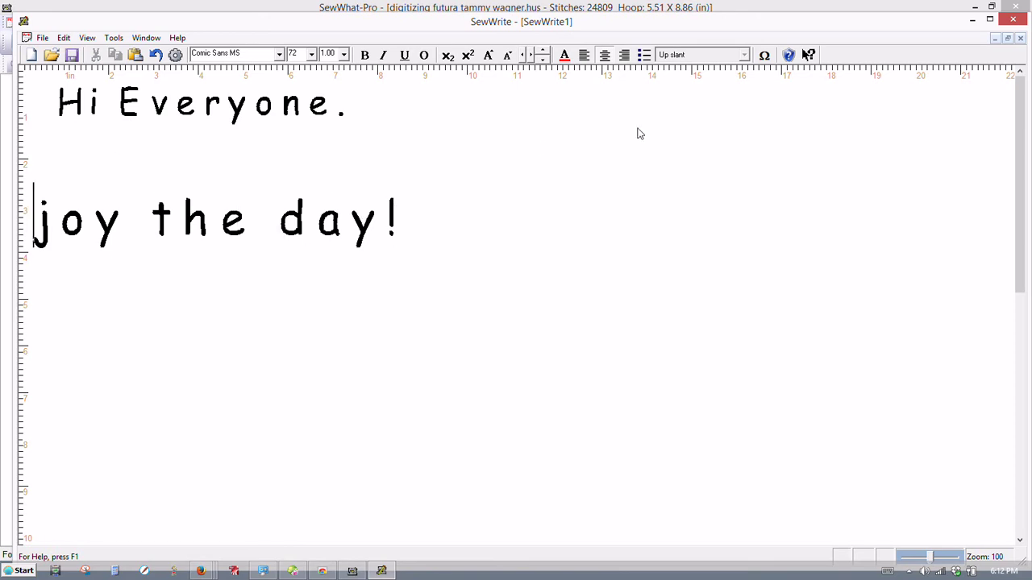
Step: Insert a Wingdings smiley at the start of 'joy the day!' and move the symbol picker aside
{"action": "left_click", "coordinate": [763, 55]}
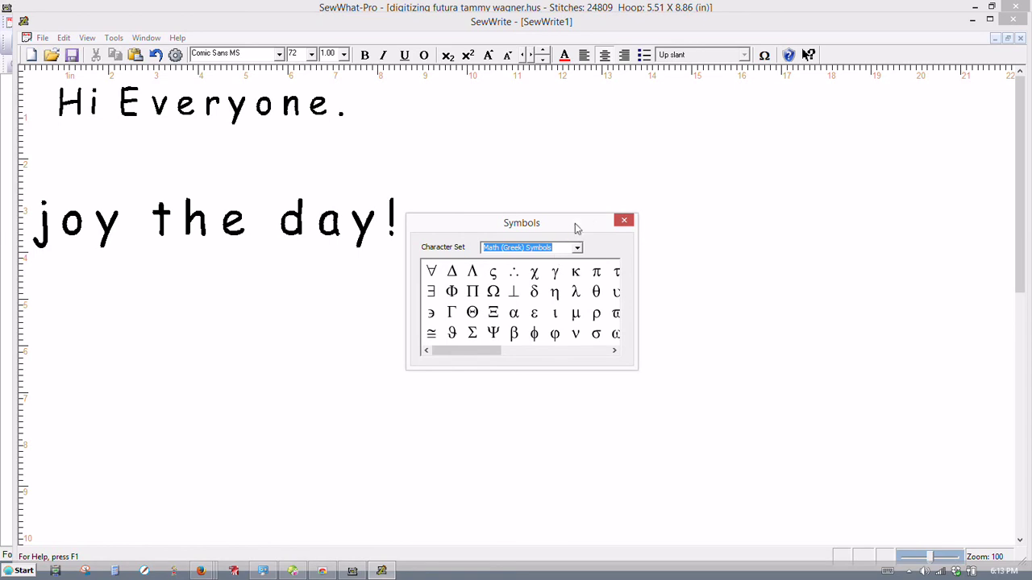
{"action": "left_click_drag", "start_coordinate": [596, 229], "coordinate": [589, 109]}
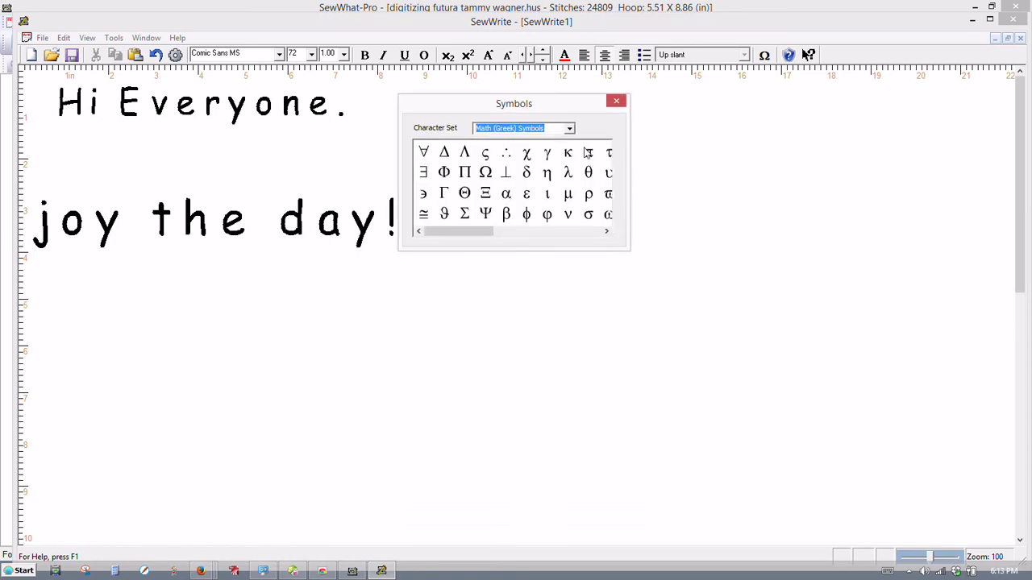
{"action": "left_click", "coordinate": [569, 129]}
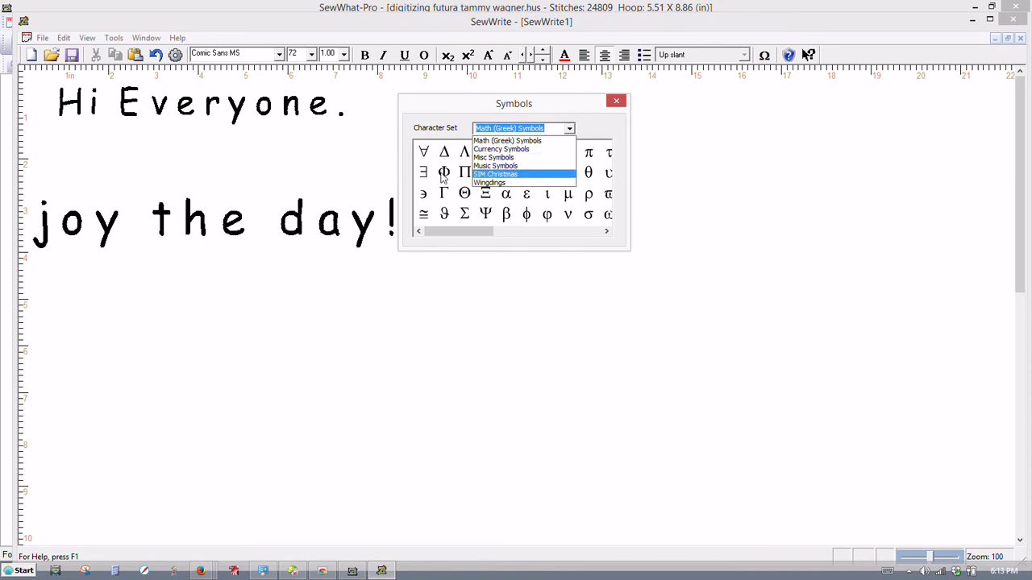
{"action": "left_click", "coordinate": [501, 183]}
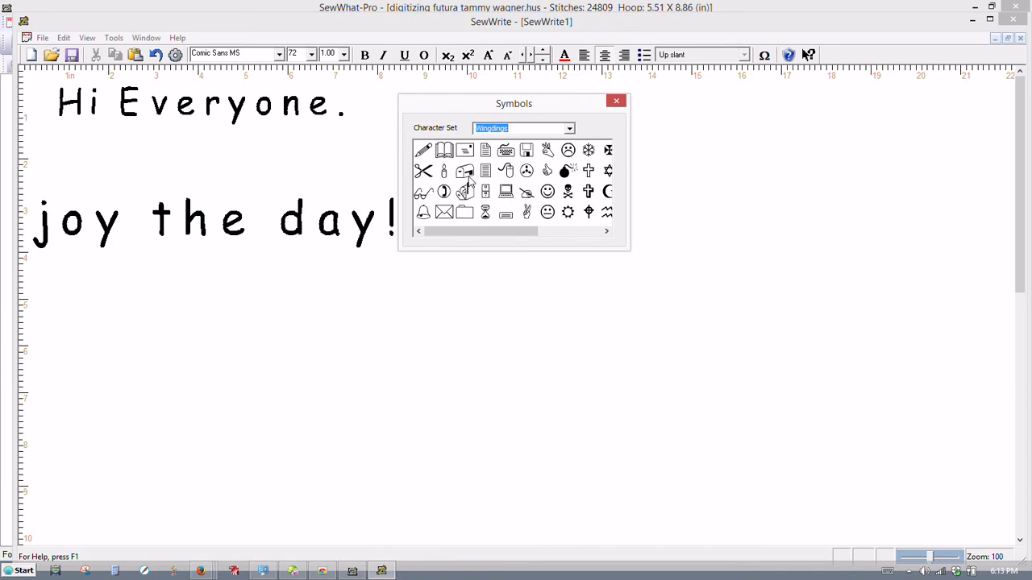
{"action": "double_click", "coordinate": [548, 192]}
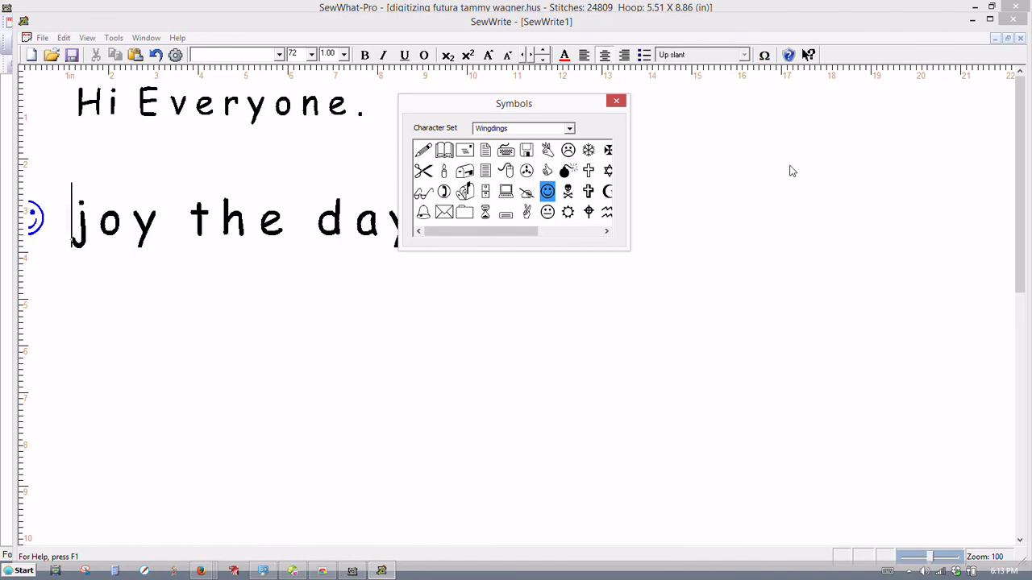
{"action": "left_click_drag", "start_coordinate": [545, 105], "coordinate": [741, 106]}
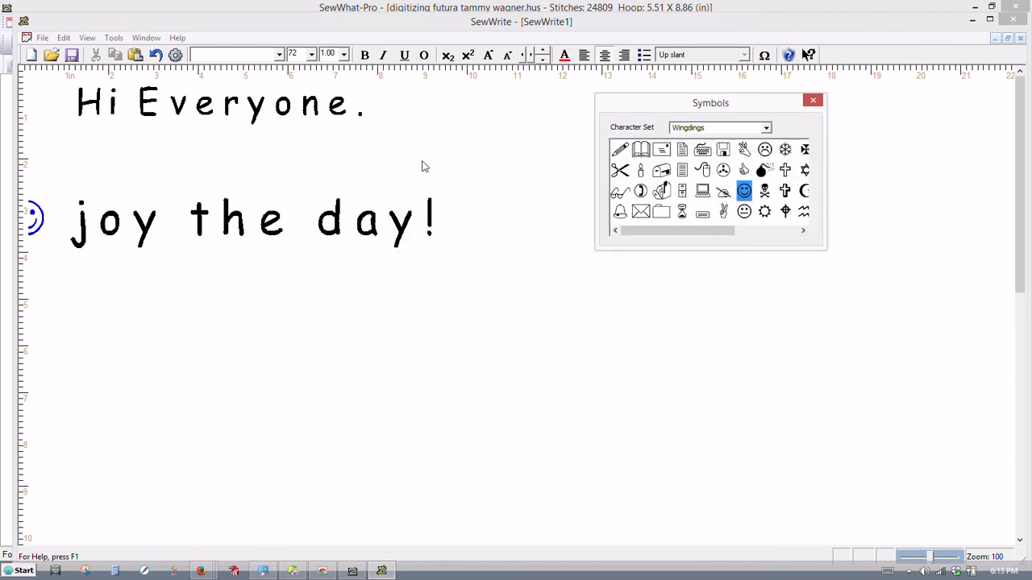
{"action": "left_click_drag", "start_coordinate": [689, 235], "coordinate": [742, 234]}
Step: Add eighth, beamed, quarter and sixteenth notes from Music Symbols, then switch to Misc Symbols
{"action": "left_click", "coordinate": [766, 129]}
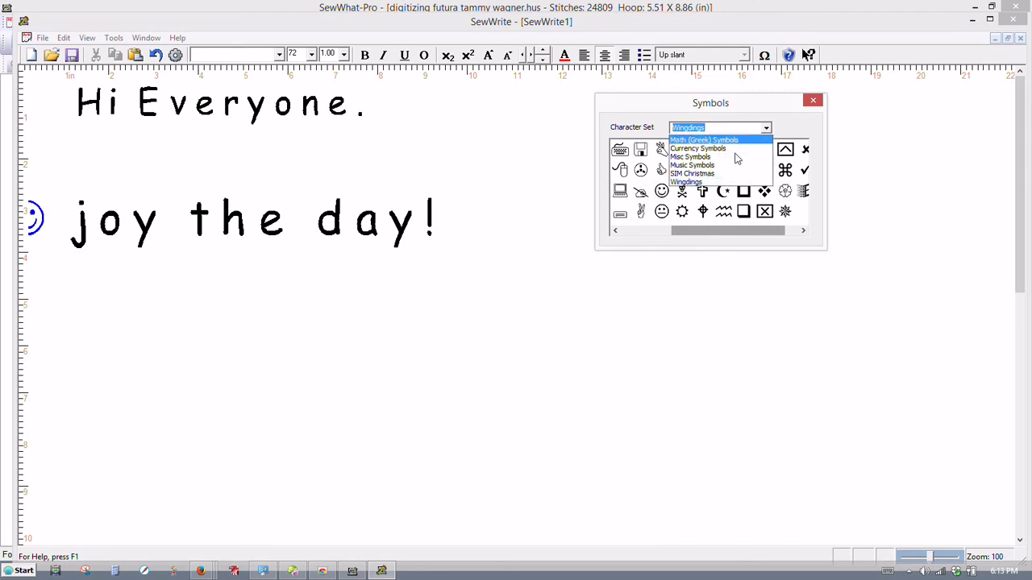
{"action": "left_click", "coordinate": [691, 176]}
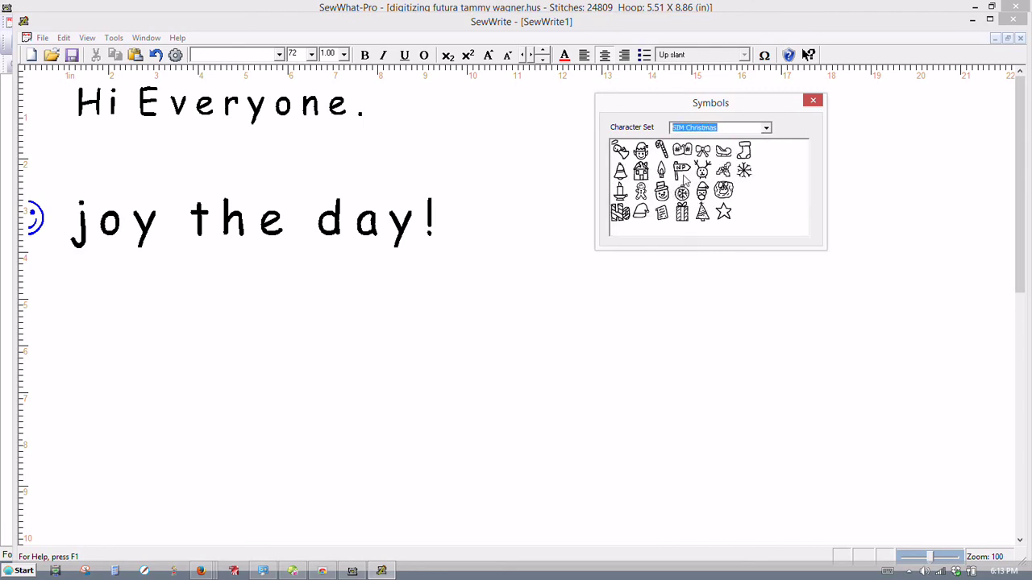
{"action": "left_click", "coordinate": [766, 129]}
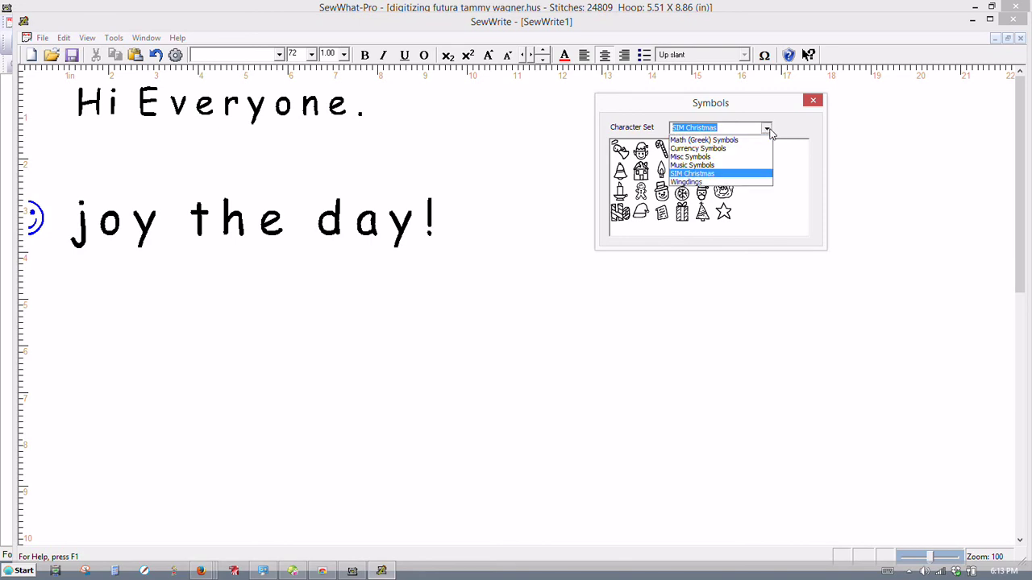
{"action": "left_click", "coordinate": [719, 168]}
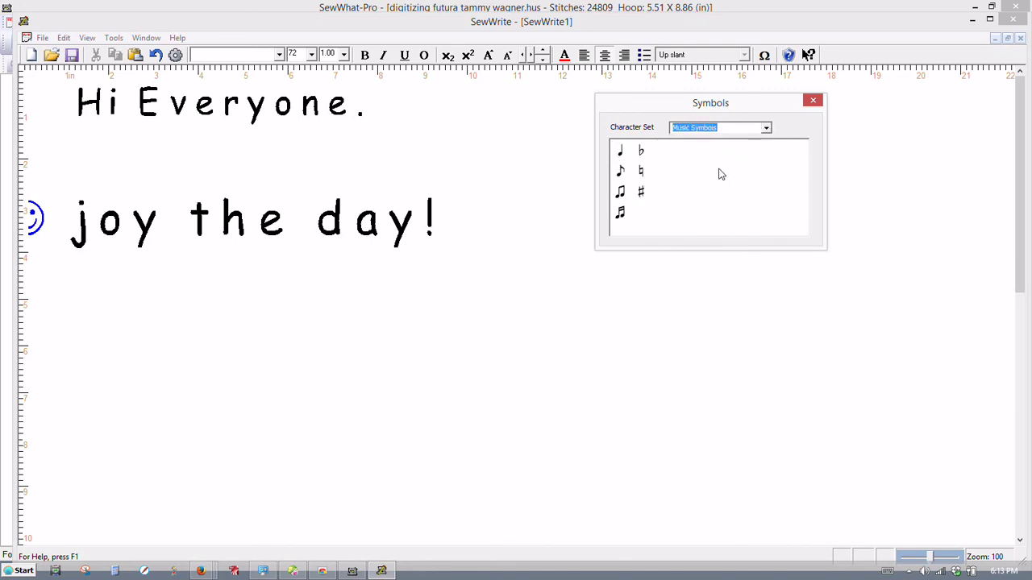
{"action": "double_click", "coordinate": [621, 172]}
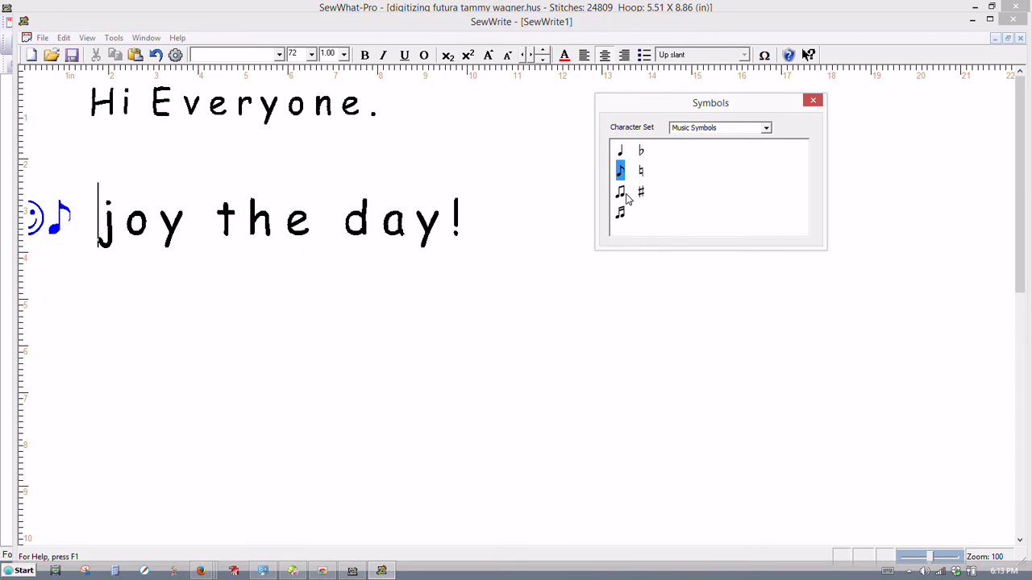
{"action": "double_click", "coordinate": [625, 196]}
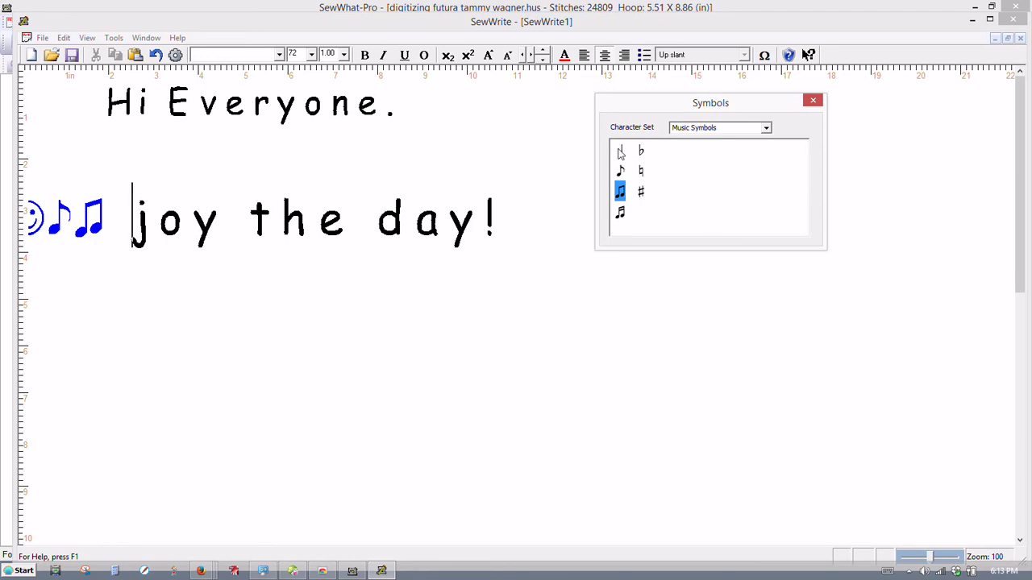
{"action": "double_click", "coordinate": [621, 152]}
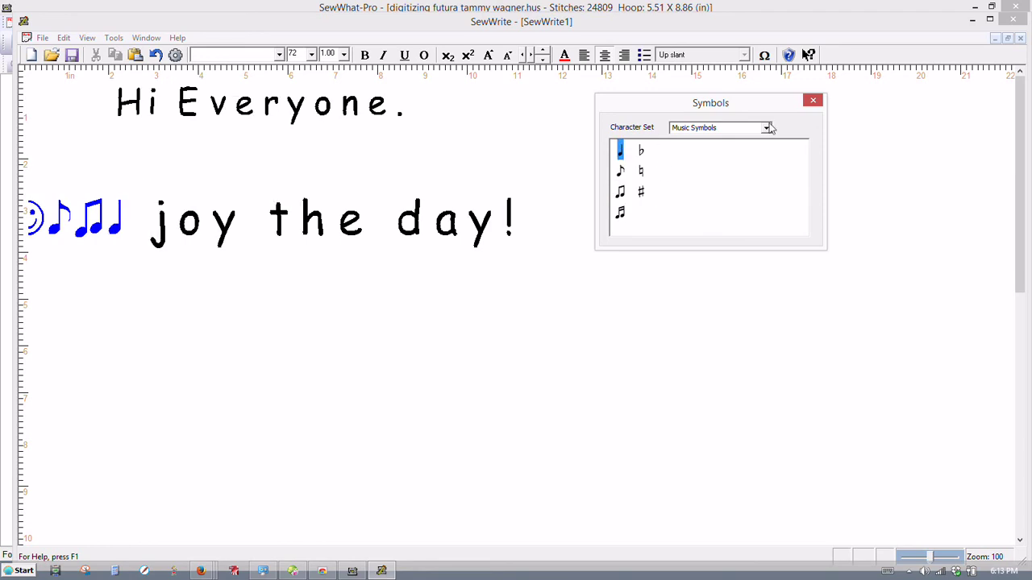
{"action": "double_click", "coordinate": [621, 215]}
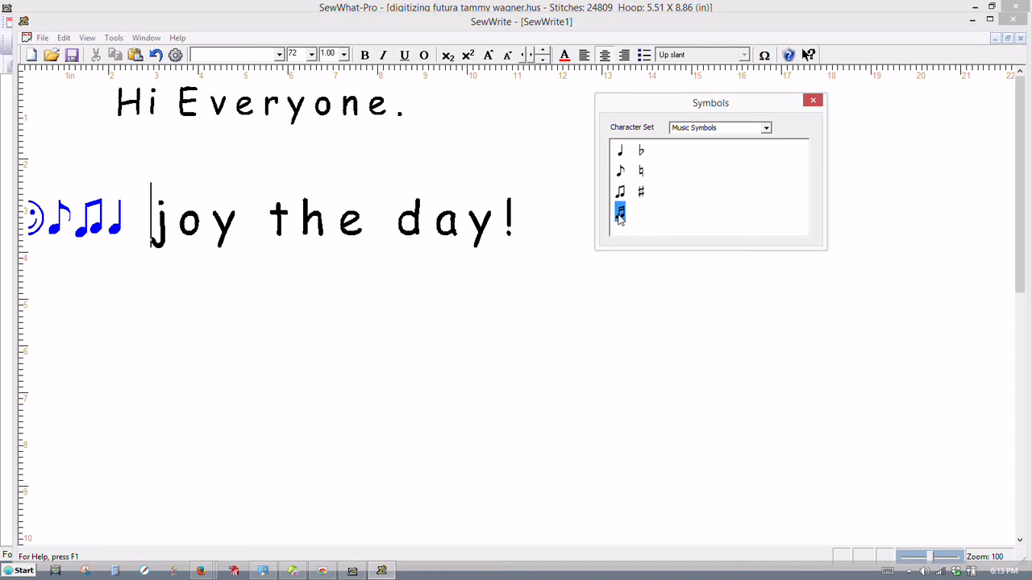
{"action": "left_click", "coordinate": [765, 127]}
{"action": "left_click", "coordinate": [726, 158]}
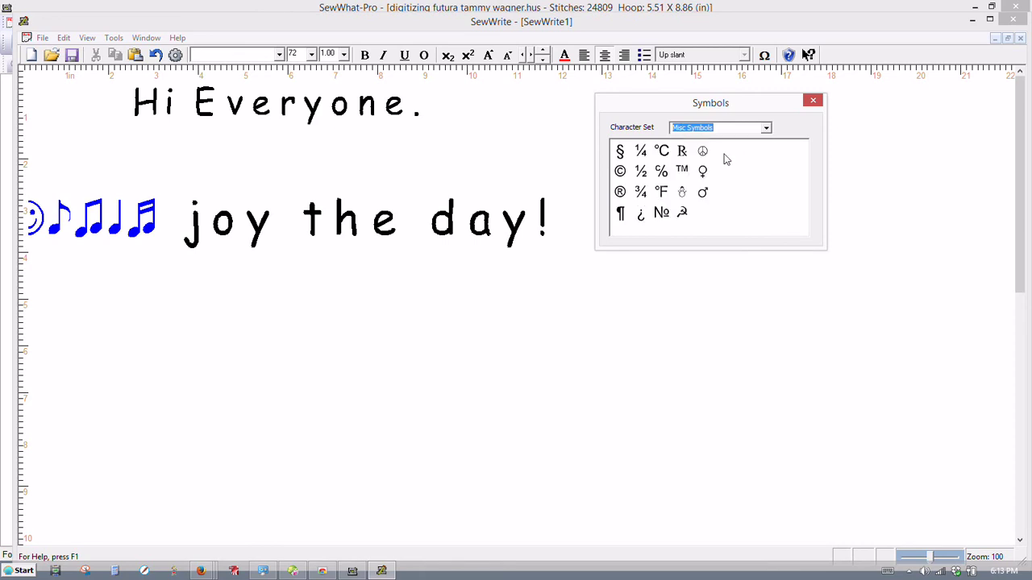
Step: Insert ©, ®, ¼, ½ and ¾ symbols before 'joy the day!'
{"action": "double_click", "coordinate": [621, 171]}
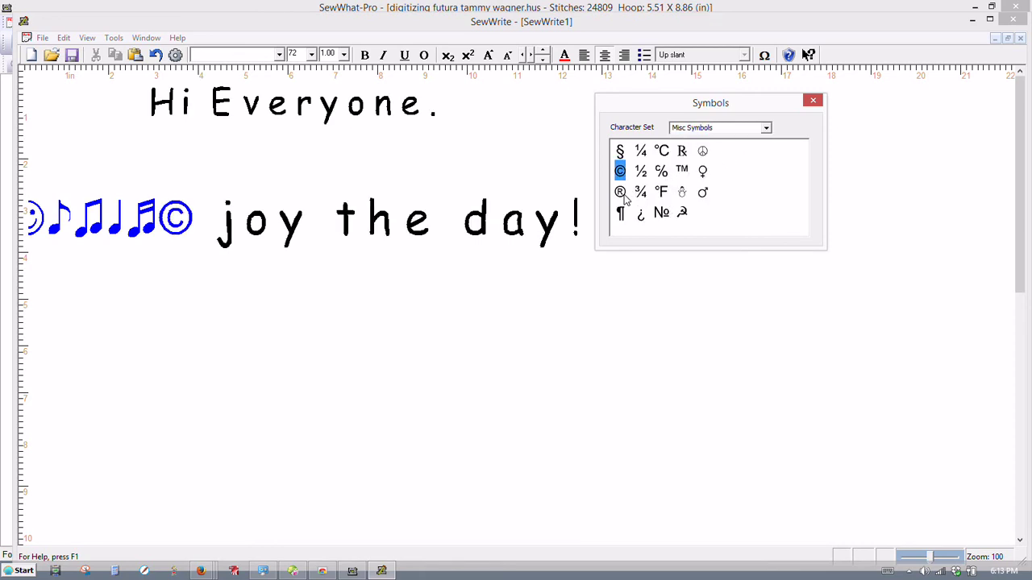
{"action": "double_click", "coordinate": [620, 191]}
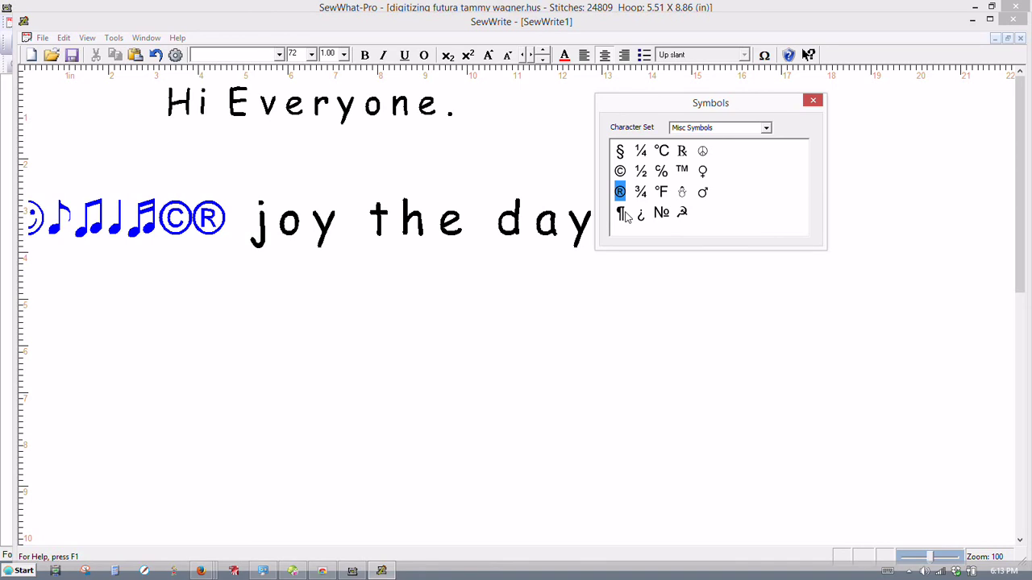
{"action": "double_click", "coordinate": [642, 152]}
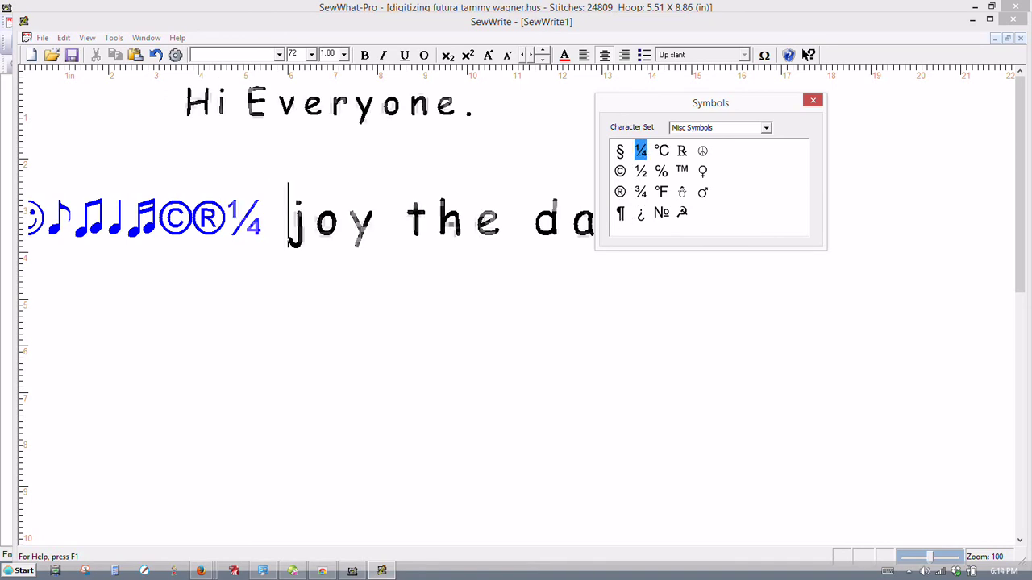
{"action": "double_click", "coordinate": [641, 171]}
{"action": "double_click", "coordinate": [641, 192]}
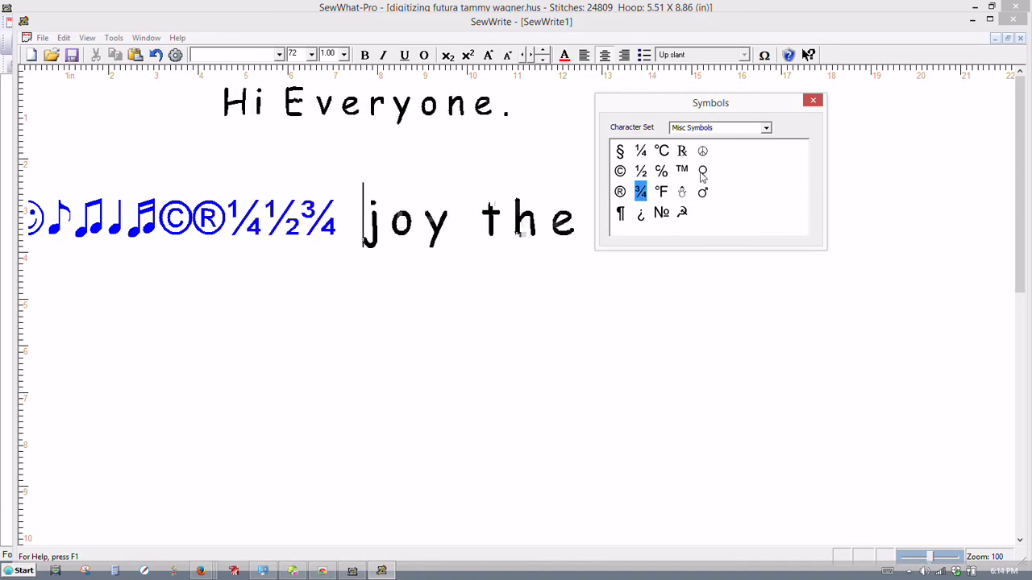
Step: Browse the Currency and Math (Greek) symbol sets, then return to Wingdings
{"action": "left_click", "coordinate": [766, 128]}
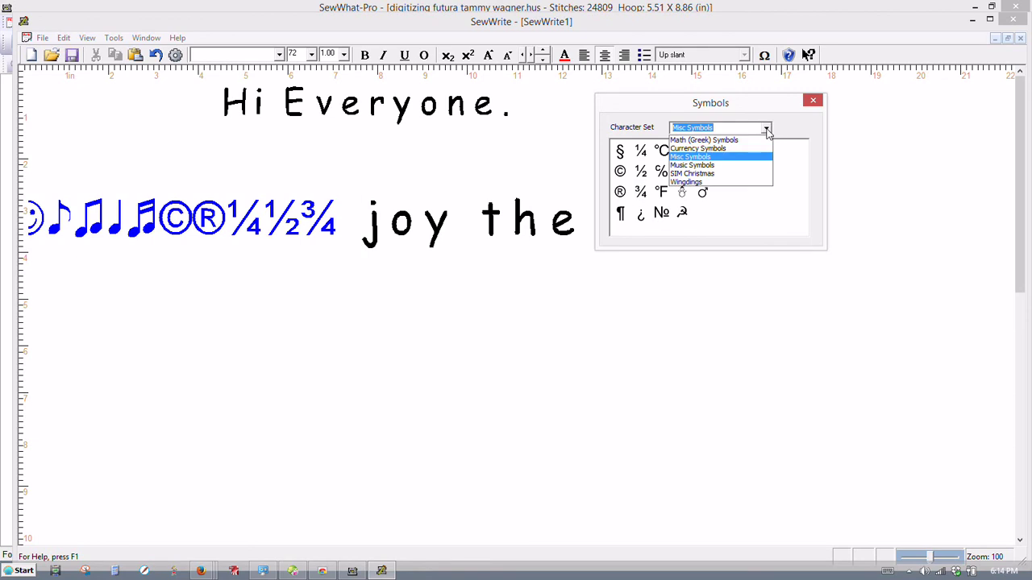
{"action": "left_click", "coordinate": [739, 153]}
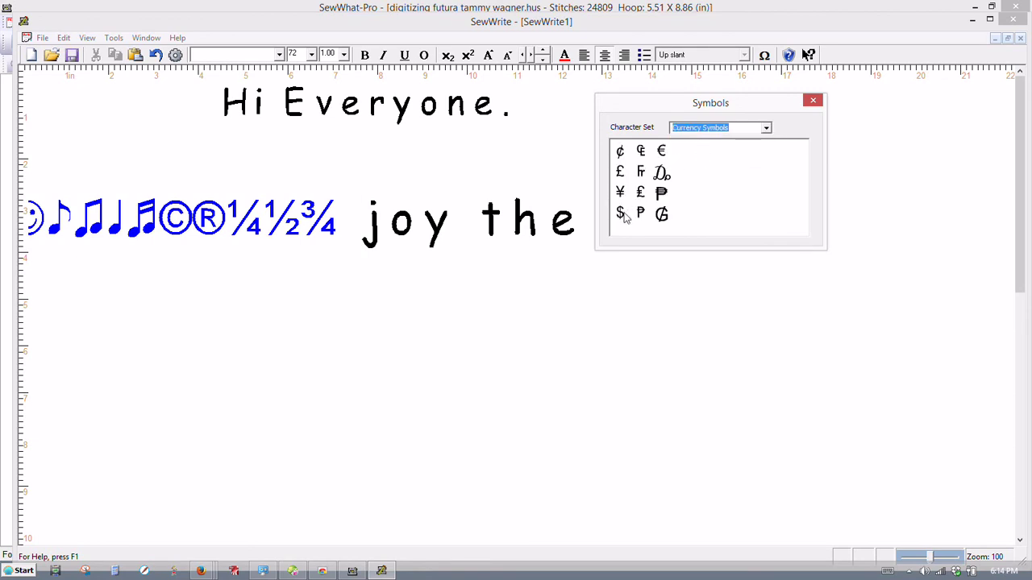
{"action": "left_click", "coordinate": [767, 131]}
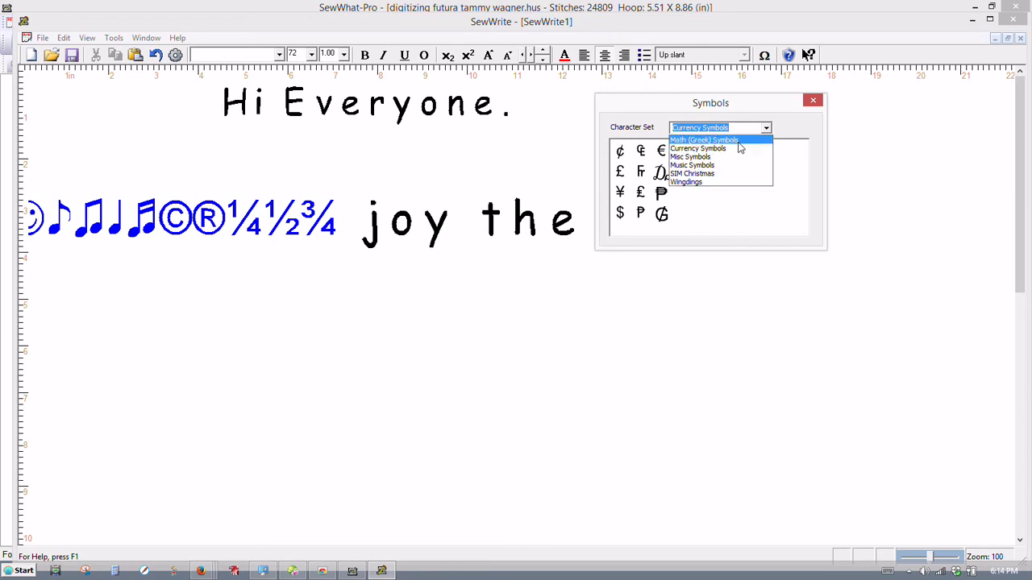
{"action": "left_click", "coordinate": [704, 139]}
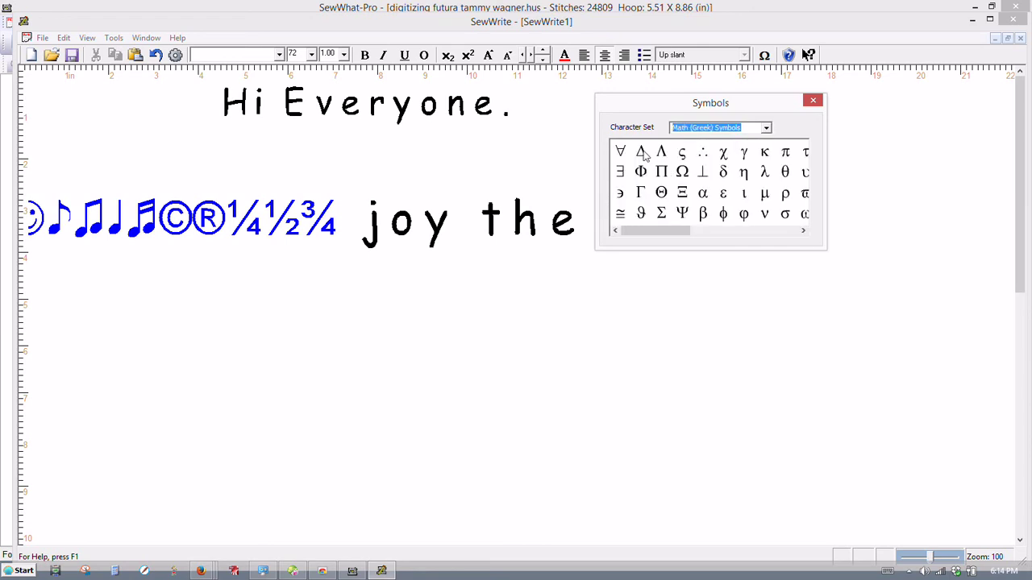
{"action": "left_click", "coordinate": [767, 130]}
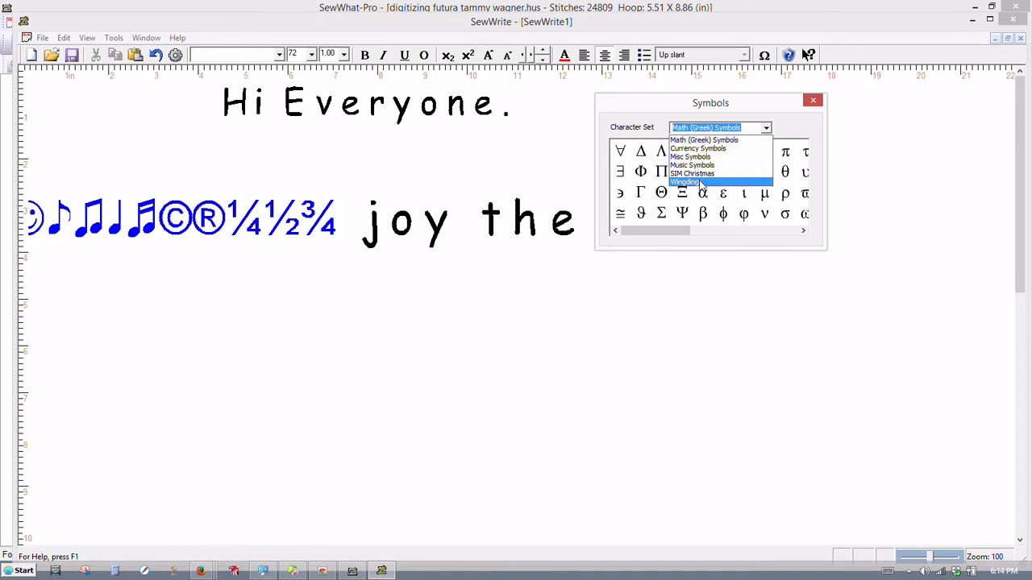
{"action": "left_click", "coordinate": [685, 182]}
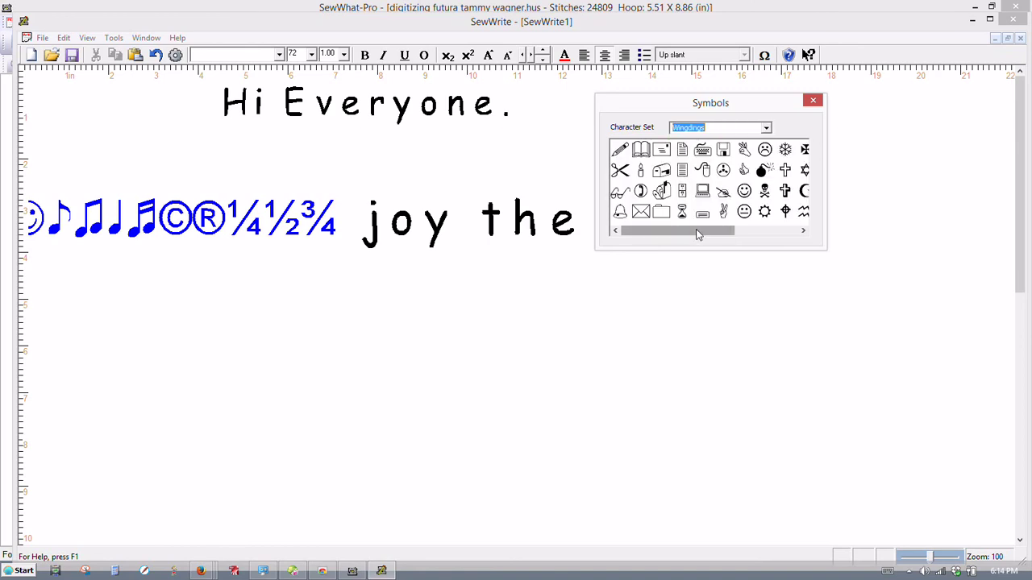
{"action": "left_click_drag", "start_coordinate": [730, 233], "coordinate": [803, 232]}
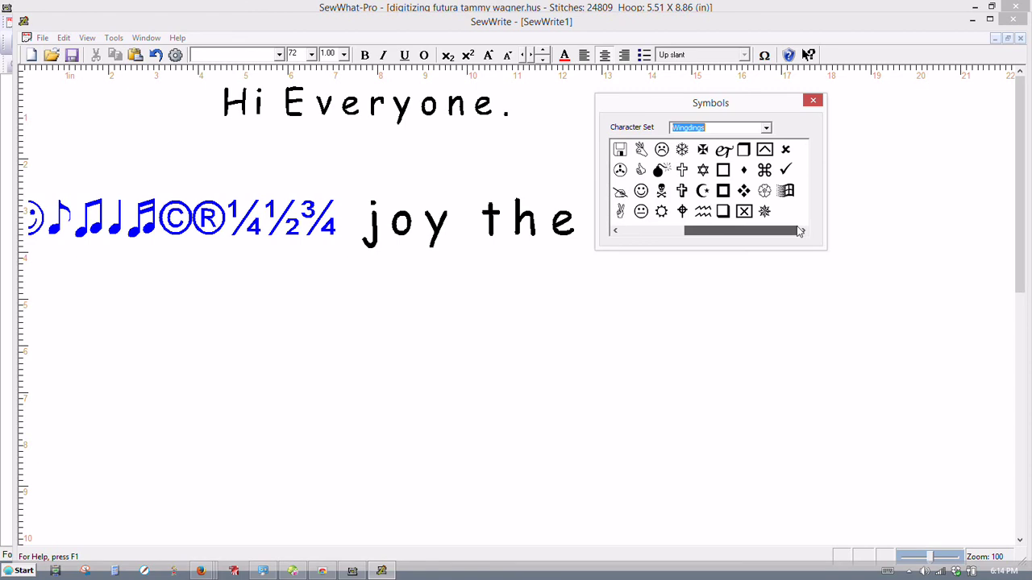
Step: Insert a skull, ⌘, checkmark and × symbol, then close the symbol picker
{"action": "left_click", "coordinate": [661, 191]}
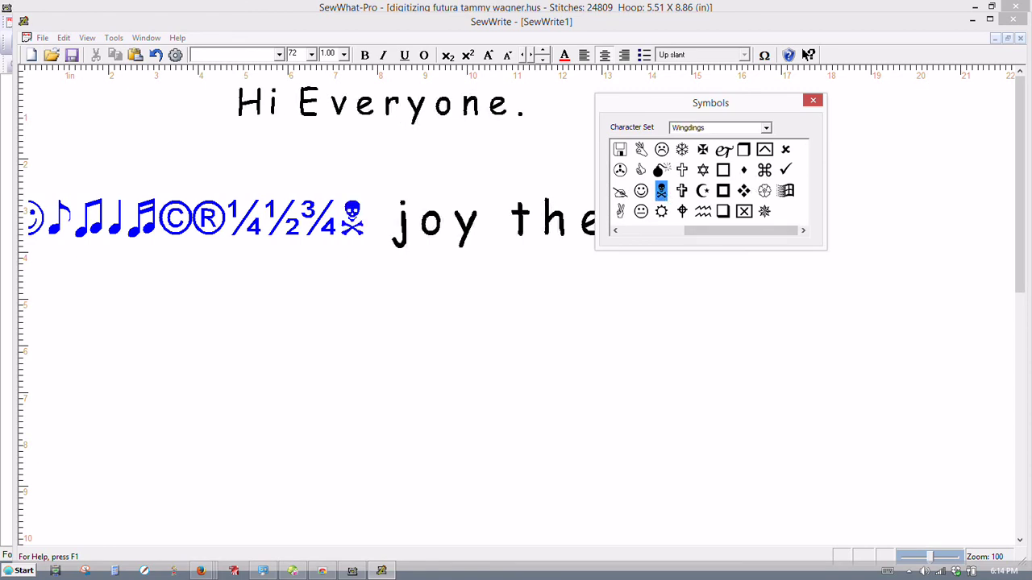
{"action": "left_click", "coordinate": [764, 169]}
{"action": "left_click", "coordinate": [785, 170]}
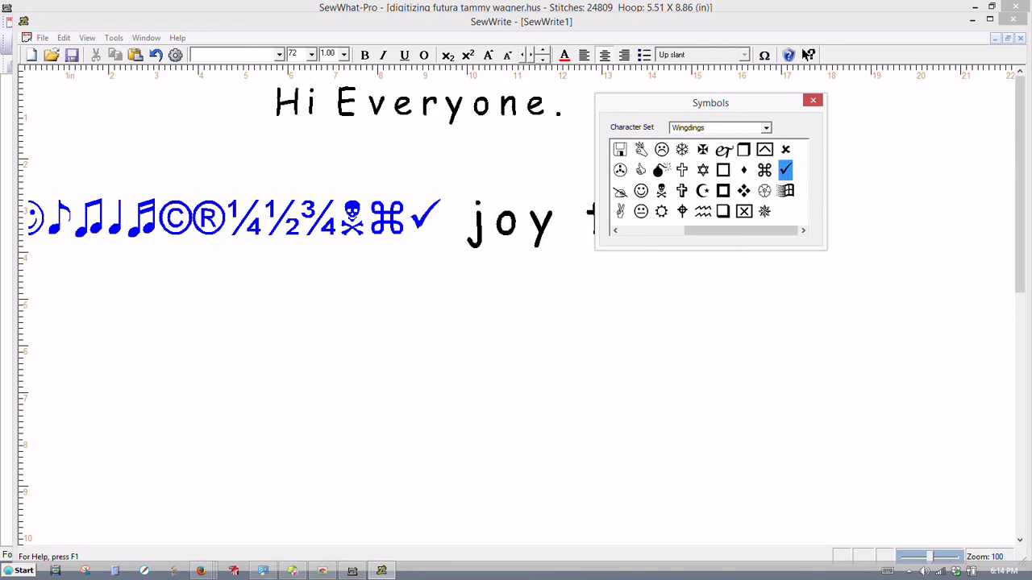
{"action": "left_click", "coordinate": [786, 150]}
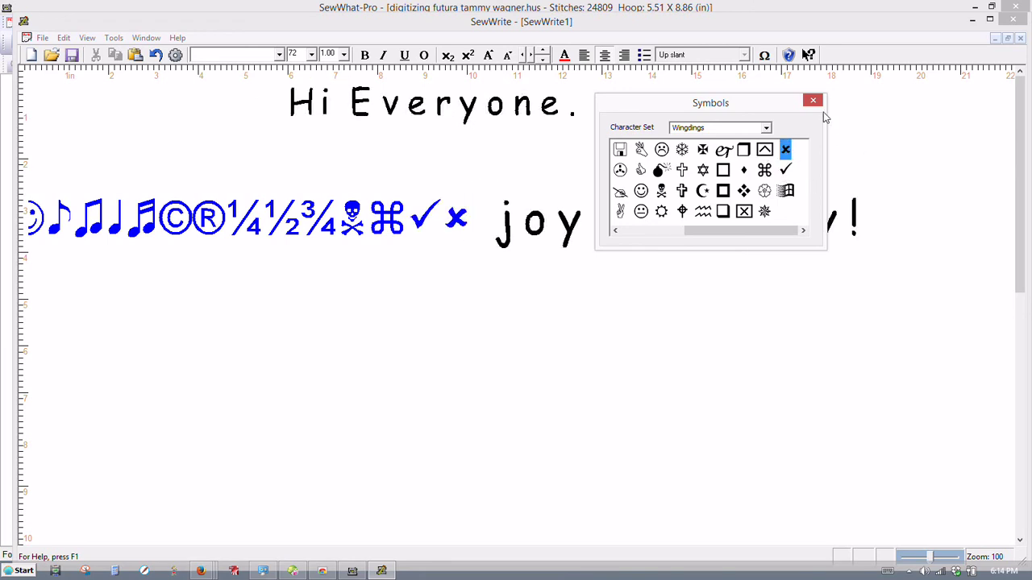
{"action": "left_click", "coordinate": [812, 100]}
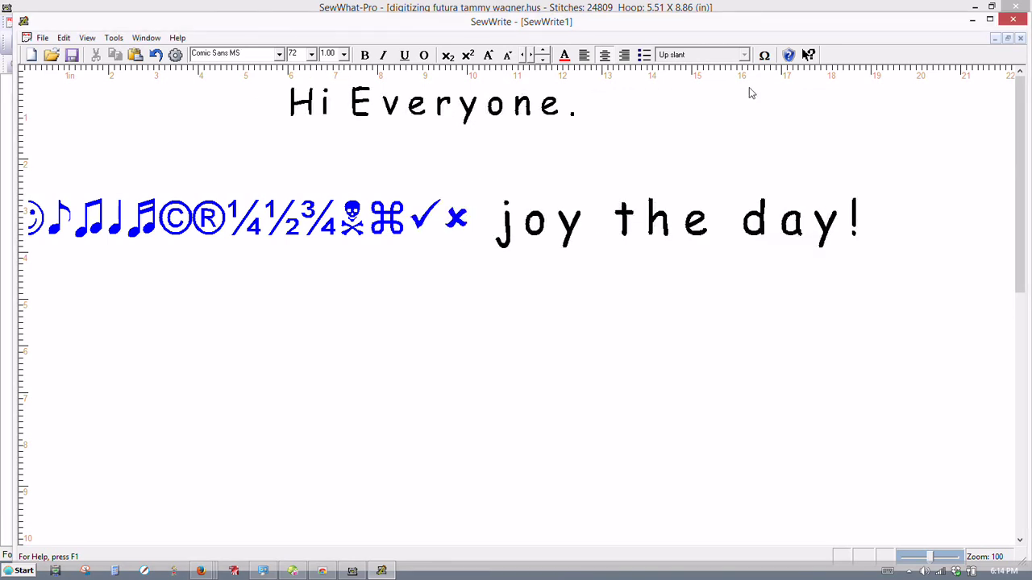
Step: Look up click-for-help information on the right-align and bold buttons
{"action": "left_click", "coordinate": [808, 55]}
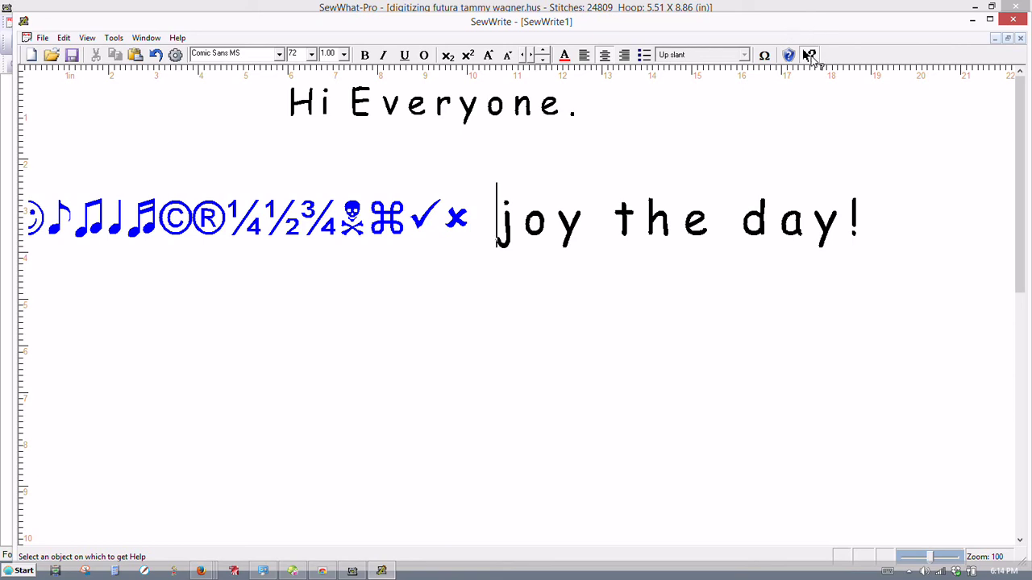
{"action": "left_click", "coordinate": [624, 56]}
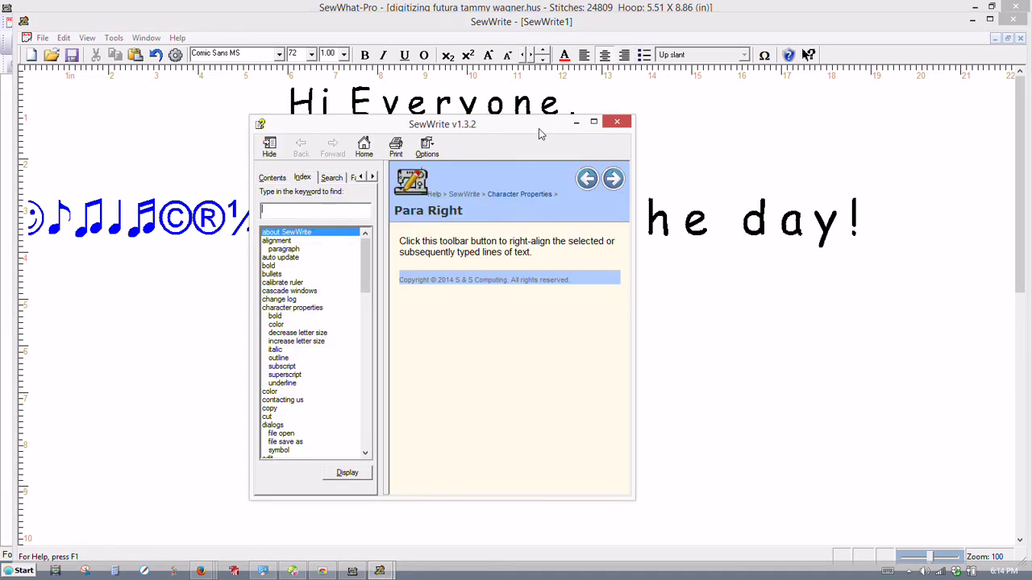
{"action": "left_click_drag", "start_coordinate": [539, 128], "coordinate": [748, 84]}
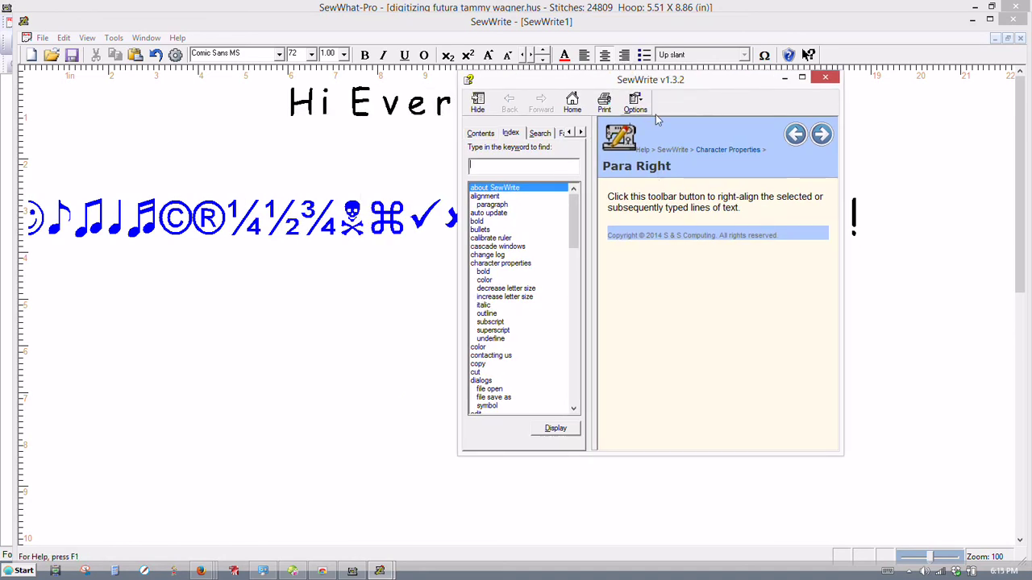
{"action": "left_click", "coordinate": [825, 78]}
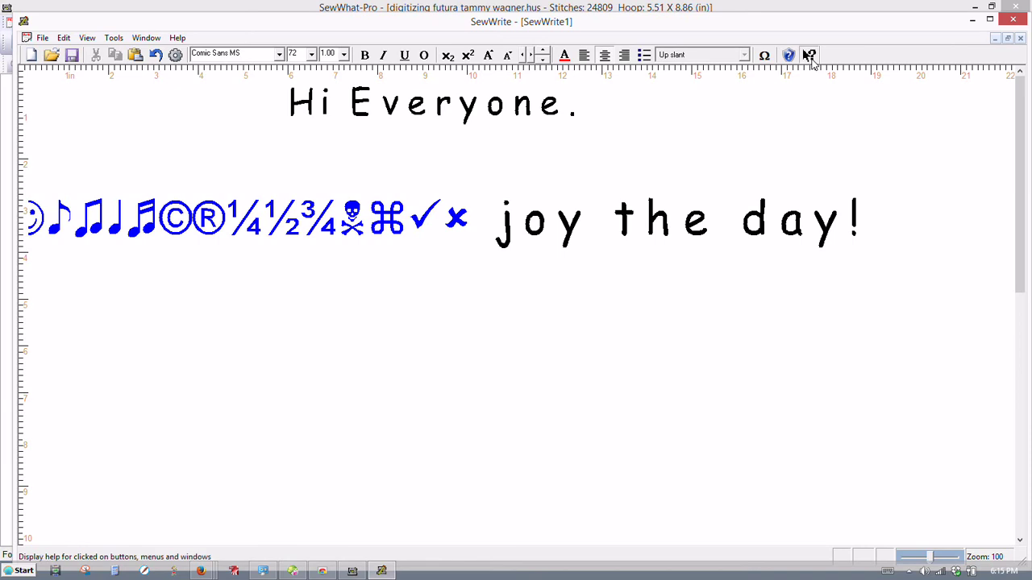
{"action": "left_click", "coordinate": [810, 56]}
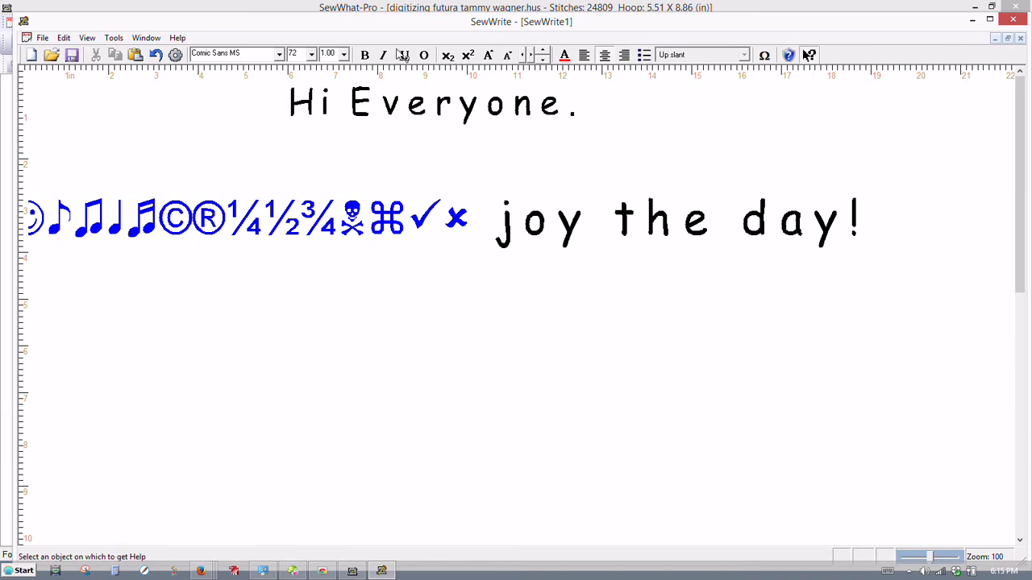
{"action": "left_click", "coordinate": [365, 56]}
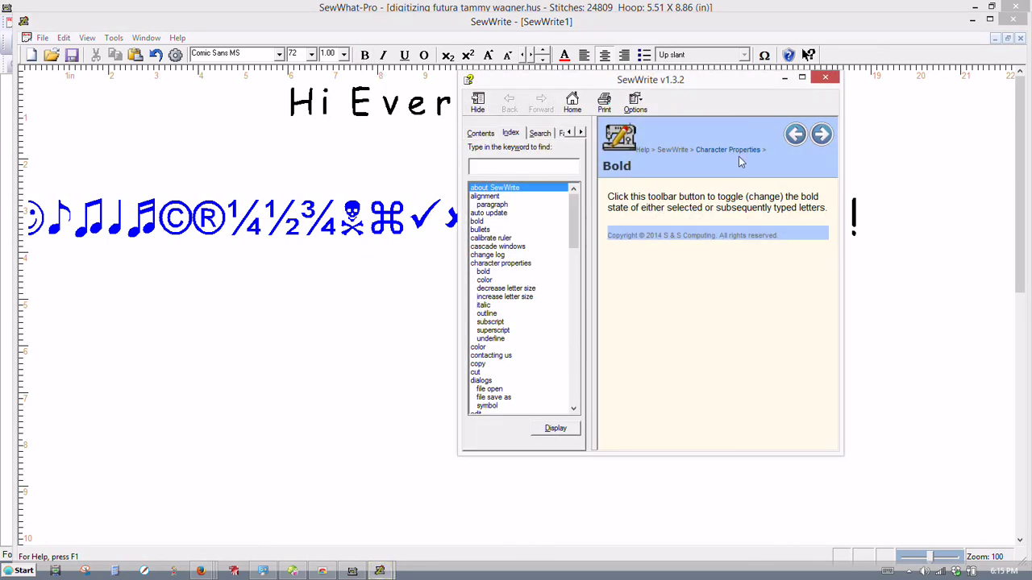
{"action": "left_click", "coordinate": [823, 78]}
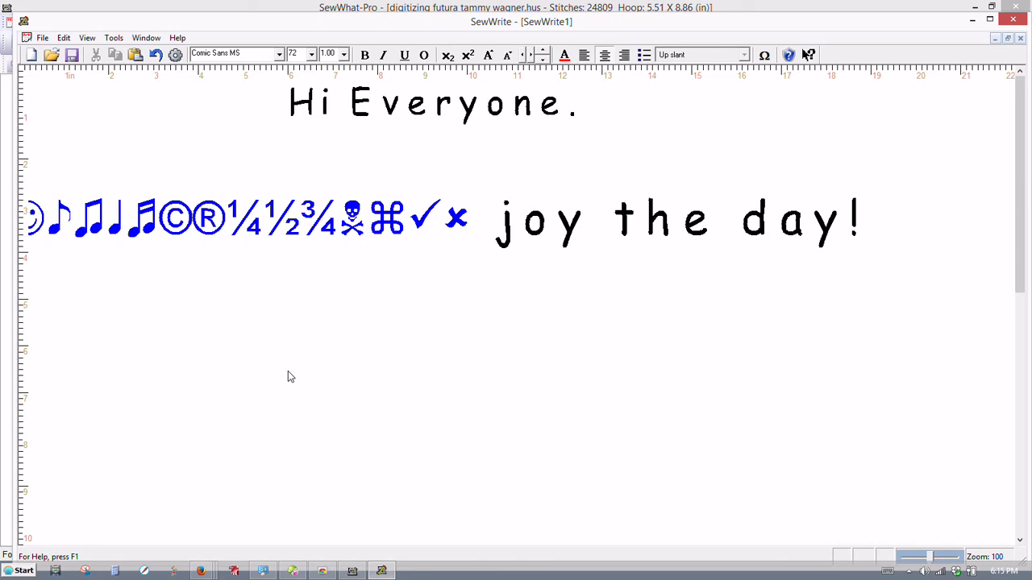
{"action": "key", "text": "F1"}
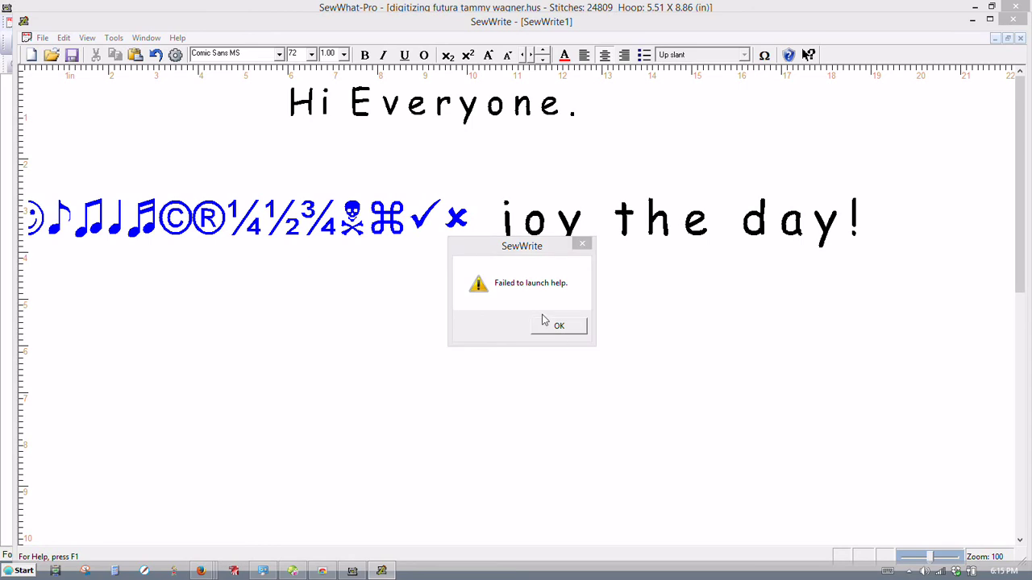
{"action": "left_click", "coordinate": [563, 329]}
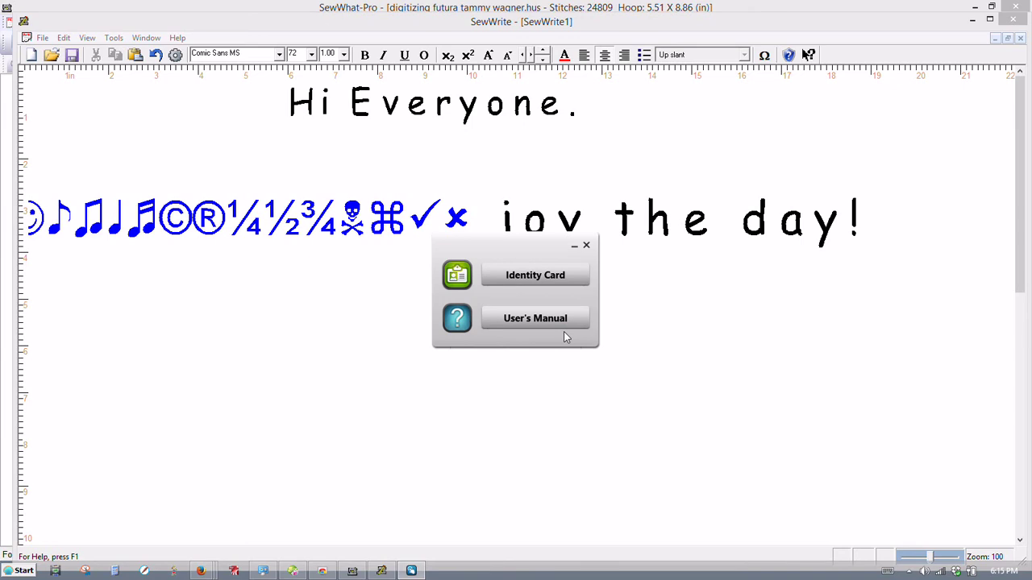
{"action": "left_click", "coordinate": [586, 245]}
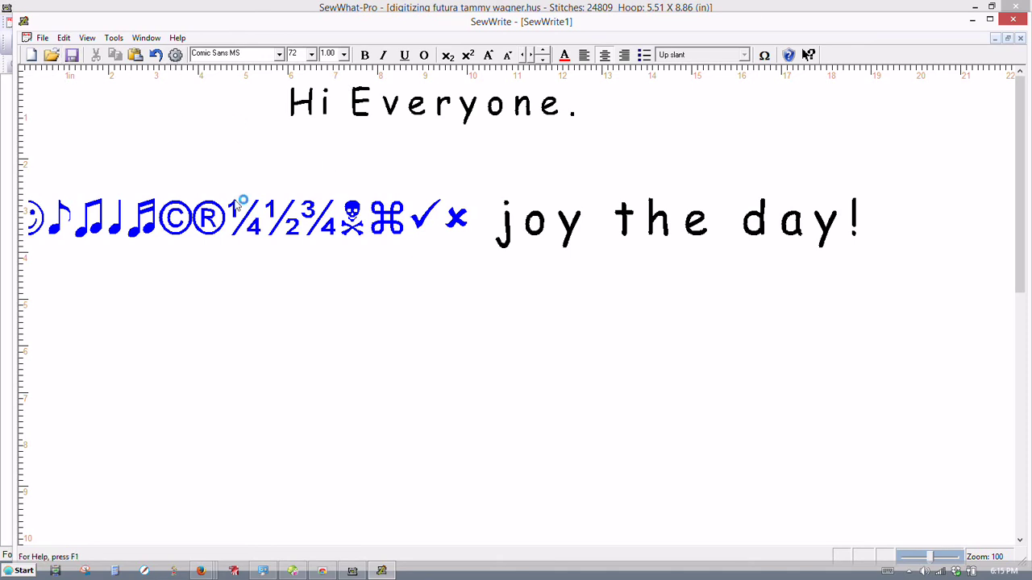
Step: Give 'joy the day!' Normal fill density, Join Adjacent Threads and PES embroidery type
{"action": "left_click_drag", "start_coordinate": [493, 181], "coordinate": [888, 306]}
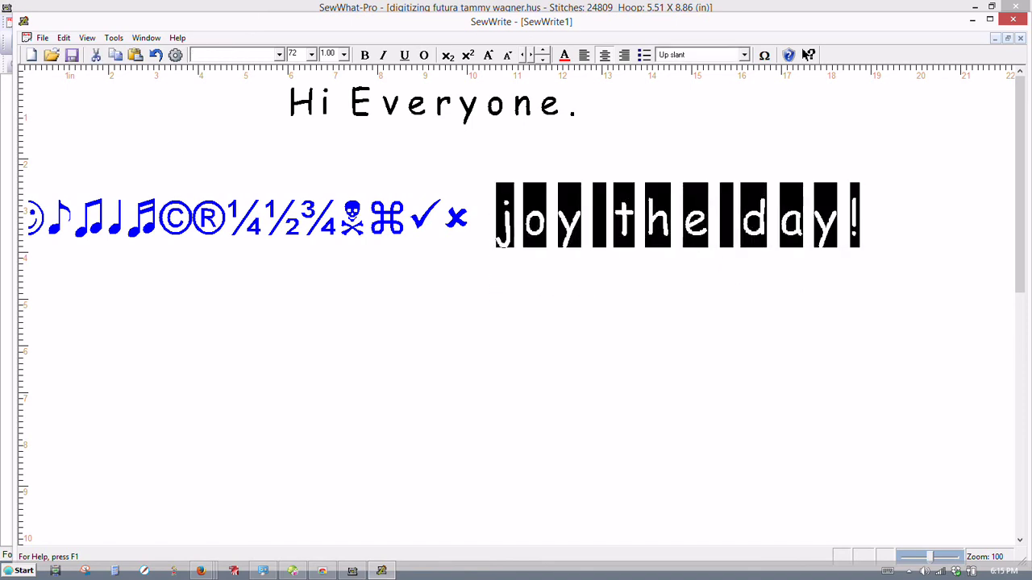
{"action": "left_click", "coordinate": [176, 54]}
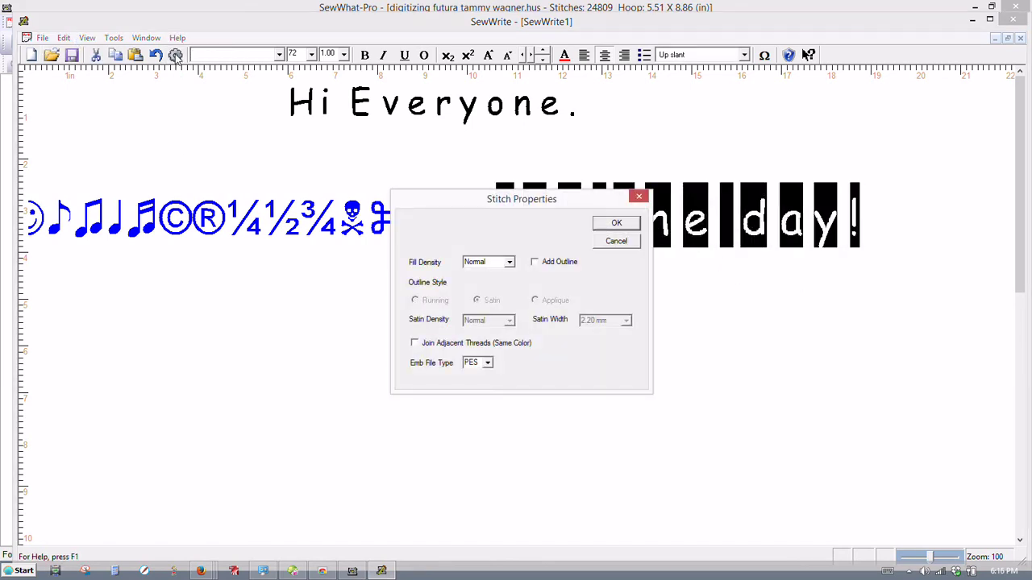
{"action": "left_click_drag", "start_coordinate": [476, 203], "coordinate": [348, 104]}
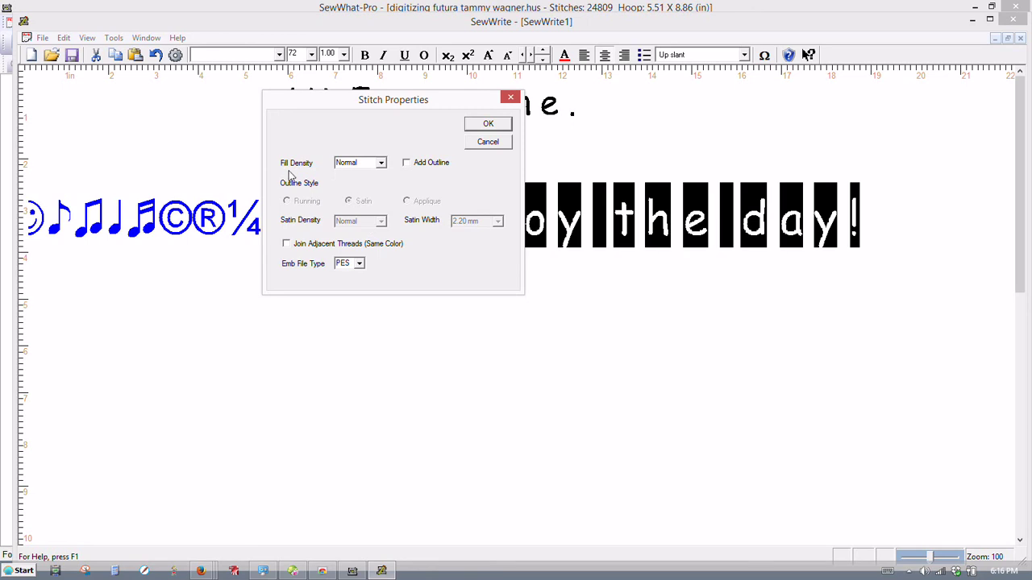
{"action": "left_click", "coordinate": [382, 164]}
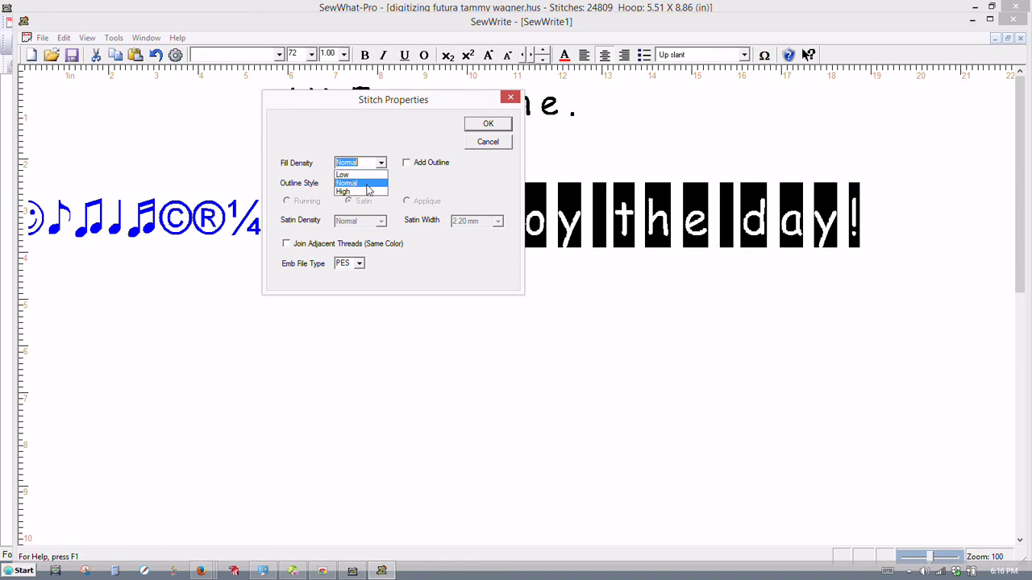
{"action": "left_click", "coordinate": [346, 185]}
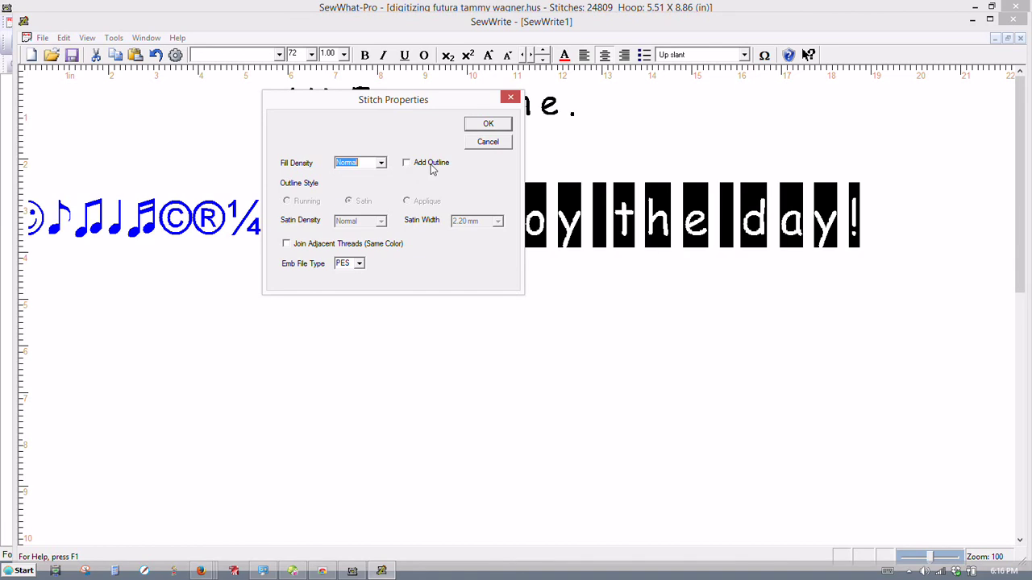
{"action": "left_click", "coordinate": [286, 244]}
{"action": "left_click", "coordinate": [360, 264]}
{"action": "left_click", "coordinate": [361, 272]}
{"action": "left_click", "coordinate": [476, 127]}
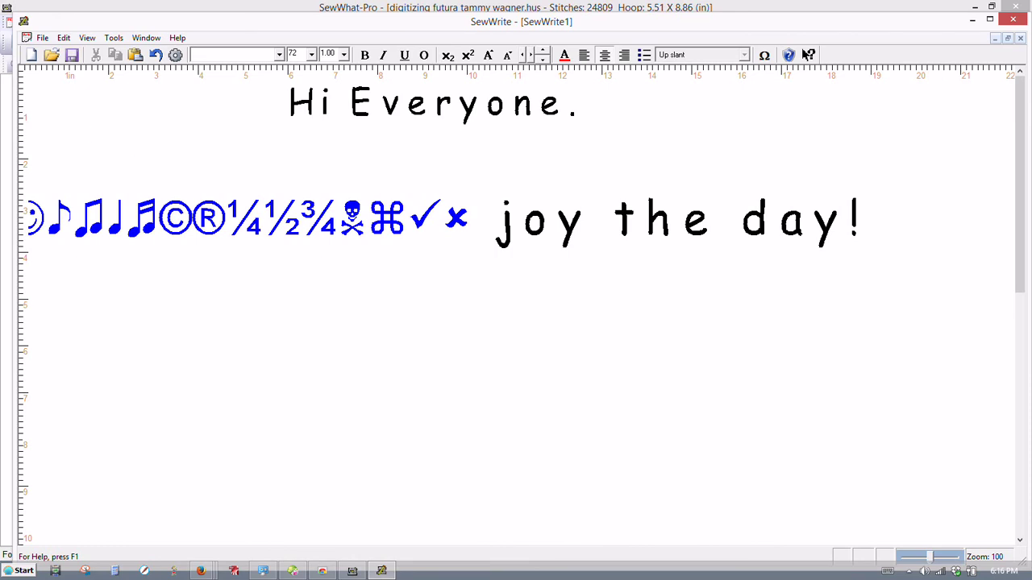
Step: Start Save As with file name 'swr demo', keeping the SewWrite file type
{"action": "left_click", "coordinate": [41, 40]}
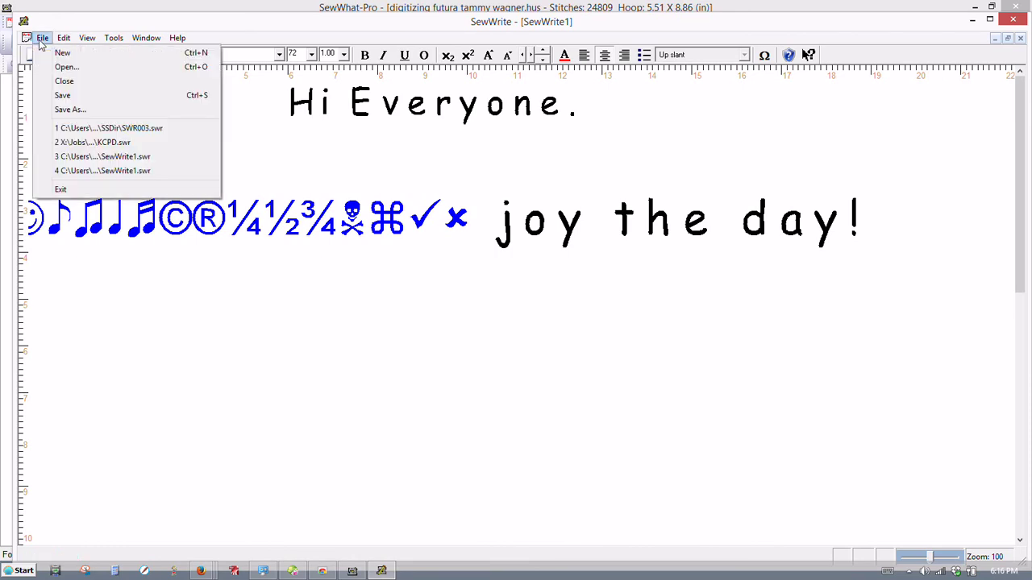
{"action": "left_click", "coordinate": [69, 110]}
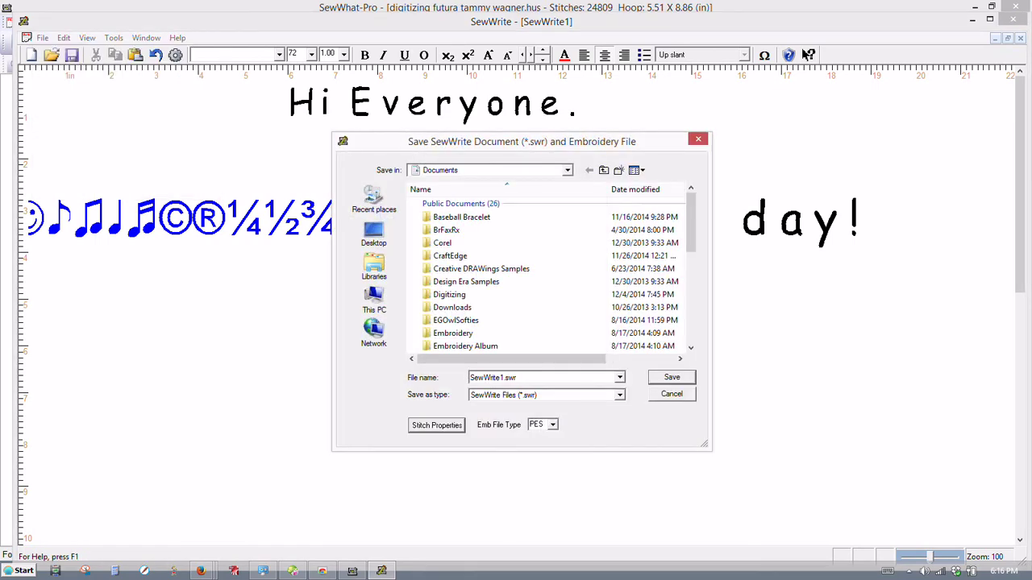
{"action": "double_click", "coordinate": [532, 381]}
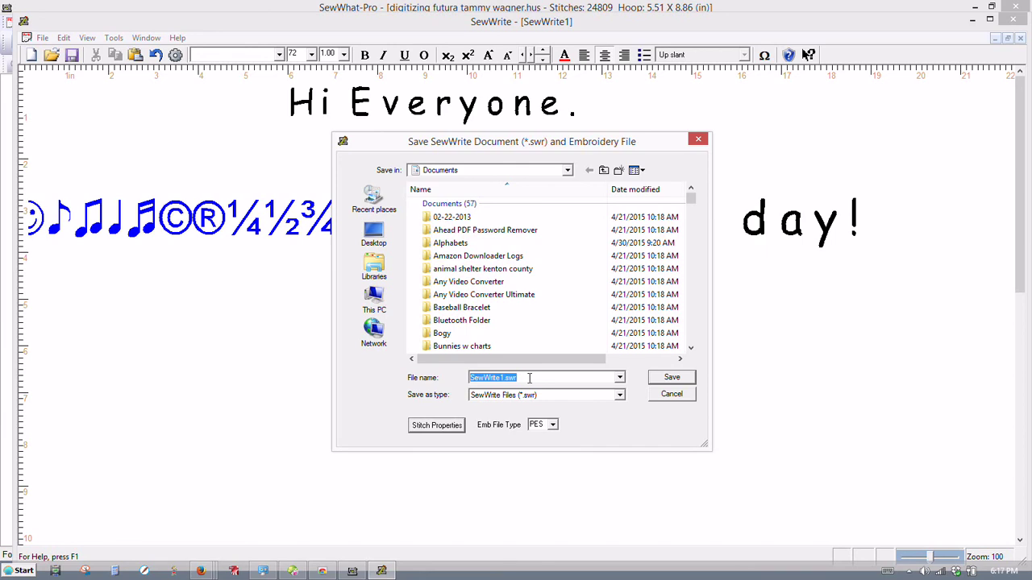
{"action": "type", "text": "s"}
{"action": "type", "text": "wr test"}
{"action": "key", "text": "BackSpace"}
{"action": "key", "text": "BackSpace"}
{"action": "key", "text": "BackSpace"}
{"action": "left_click_drag", "start_coordinate": [465, 145], "coordinate": [378, 13]}
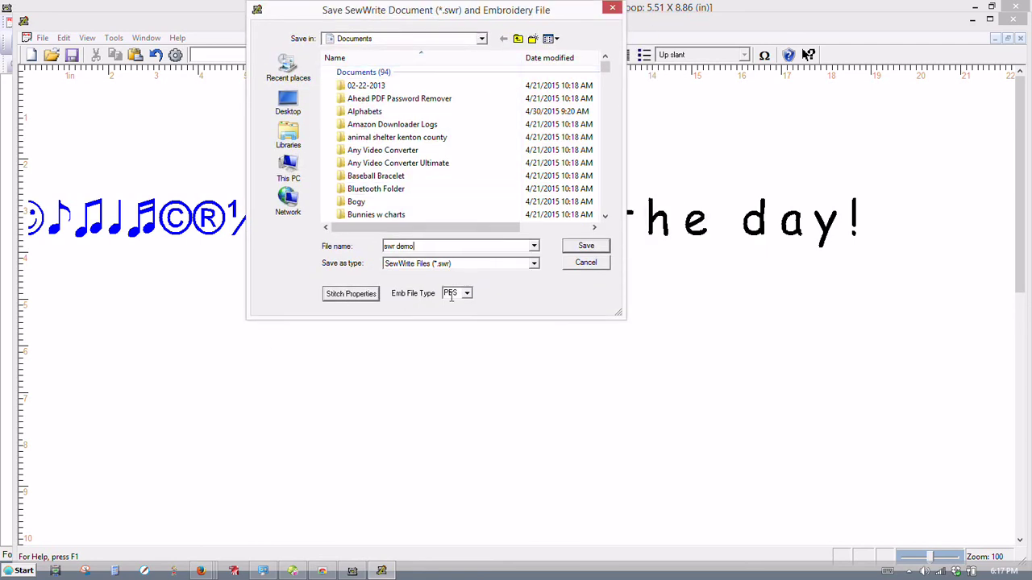
{"action": "left_click", "coordinate": [489, 267]}
{"action": "left_click", "coordinate": [490, 266]}
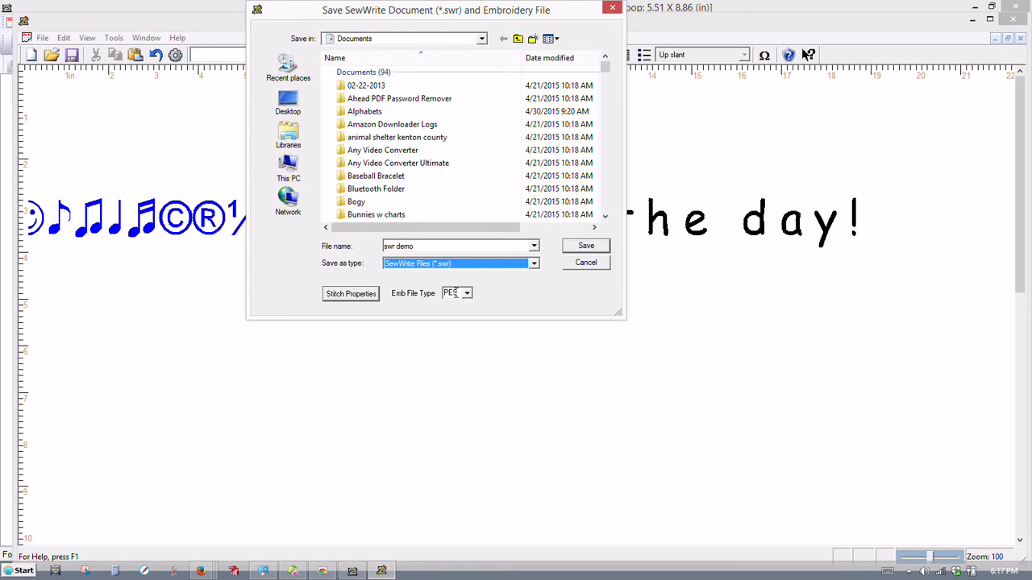
{"action": "left_click", "coordinate": [359, 295]}
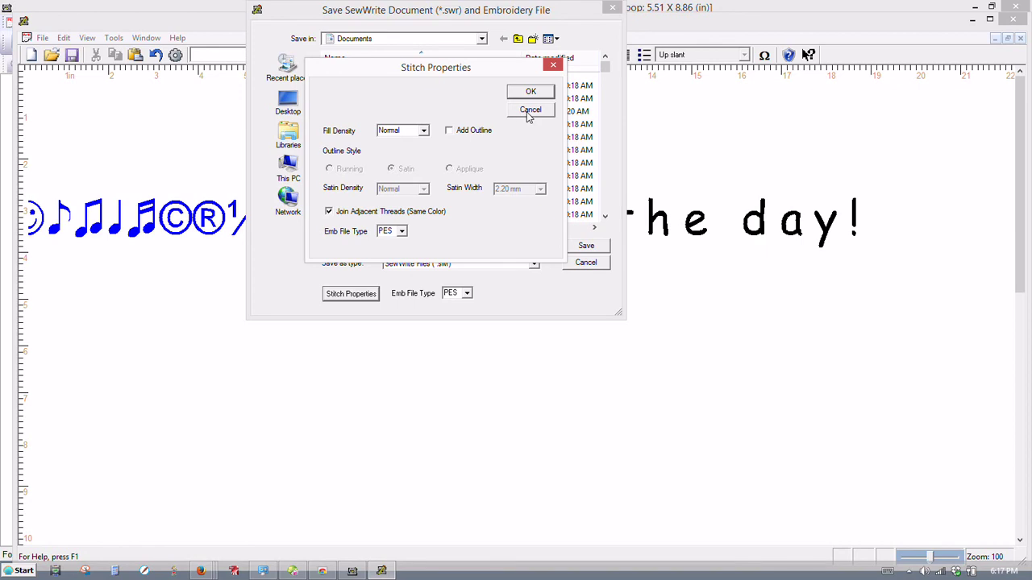
{"action": "left_click", "coordinate": [471, 133]}
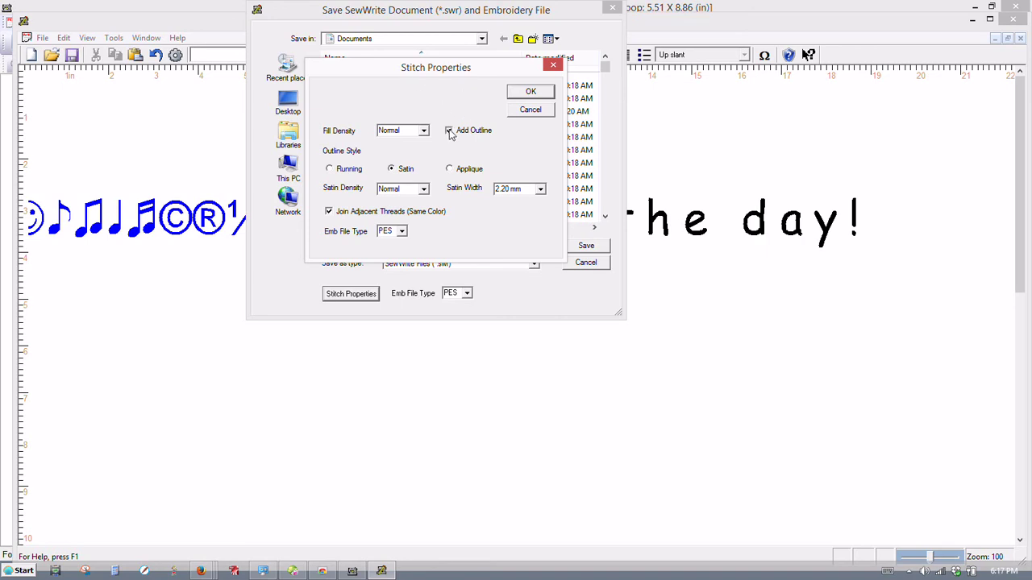
{"action": "left_click", "coordinate": [330, 171]}
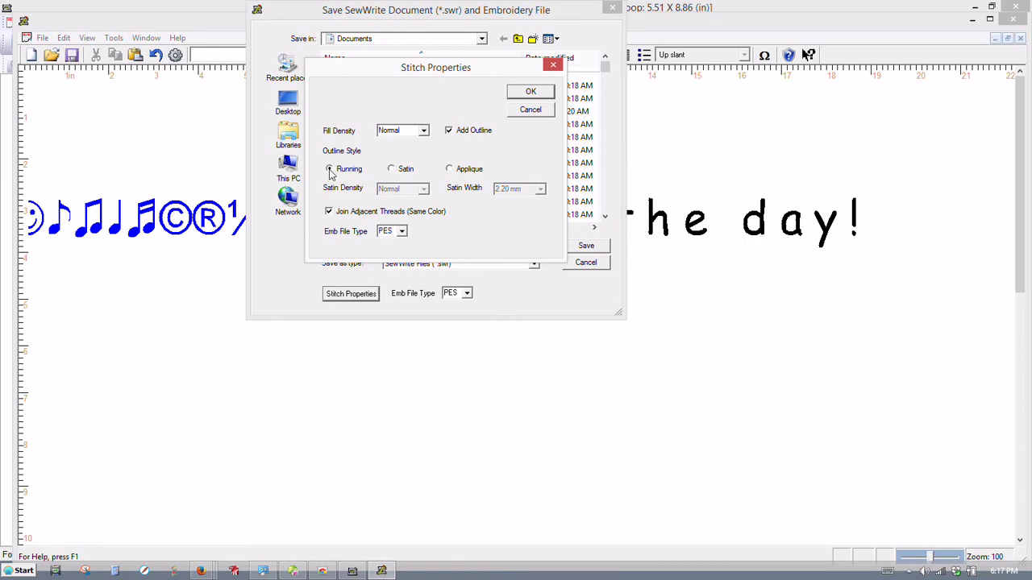
{"action": "left_click", "coordinate": [392, 170]}
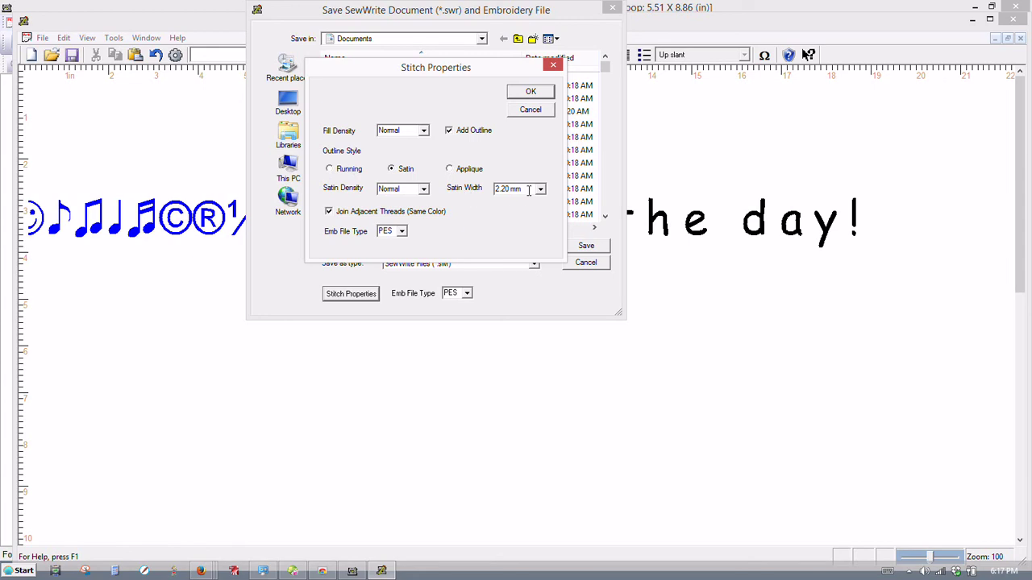
{"action": "left_click", "coordinate": [450, 170]}
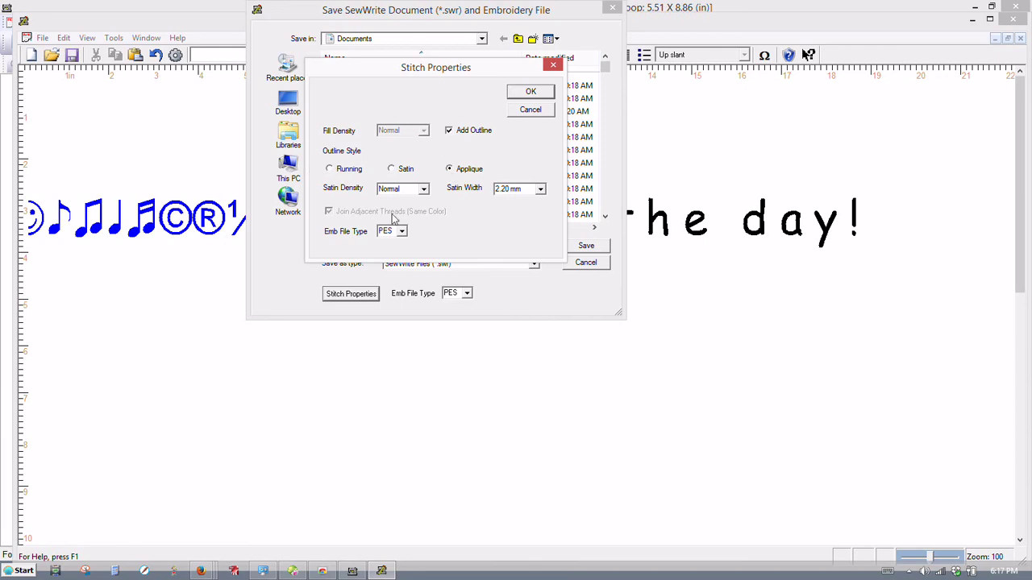
{"action": "left_click", "coordinate": [530, 91]}
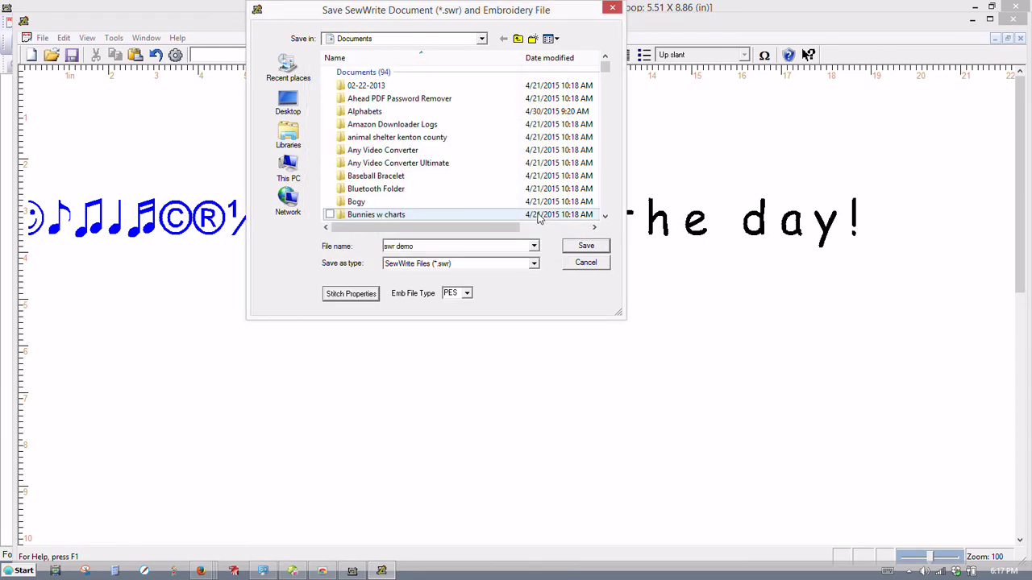
Step: Save as swr demo, then merge the ABA lettering design in SewWhat-Pro
{"action": "left_click", "coordinate": [577, 249]}
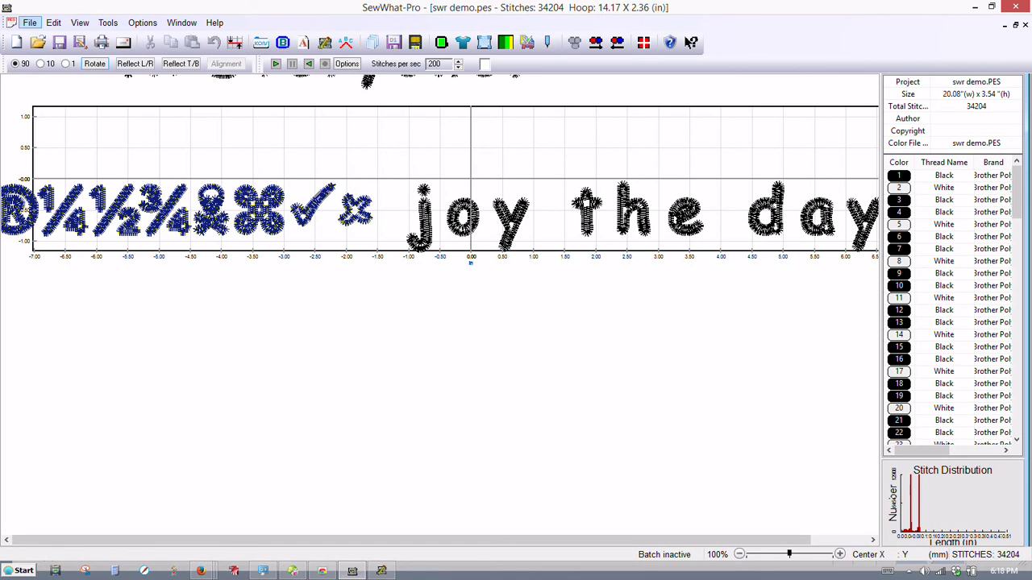
{"action": "left_click", "coordinate": [29, 23]}
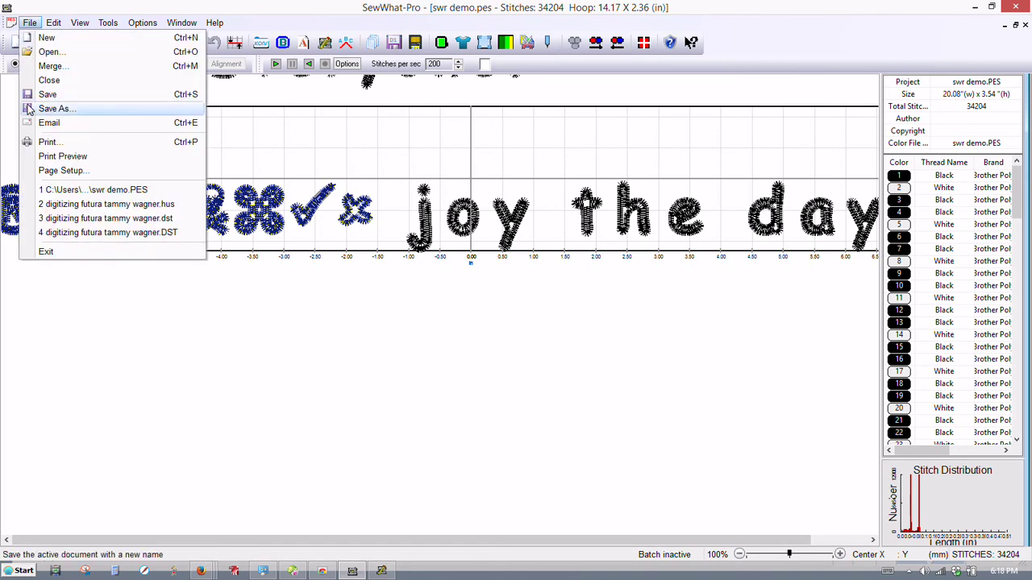
{"action": "left_click", "coordinate": [41, 63]}
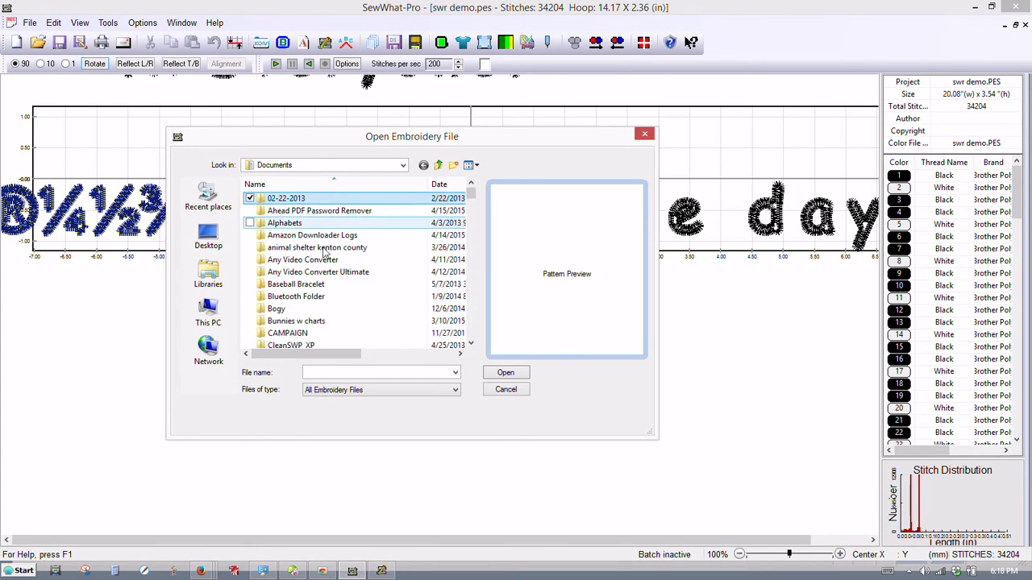
{"action": "left_click_drag", "start_coordinate": [472, 197], "coordinate": [475, 236]}
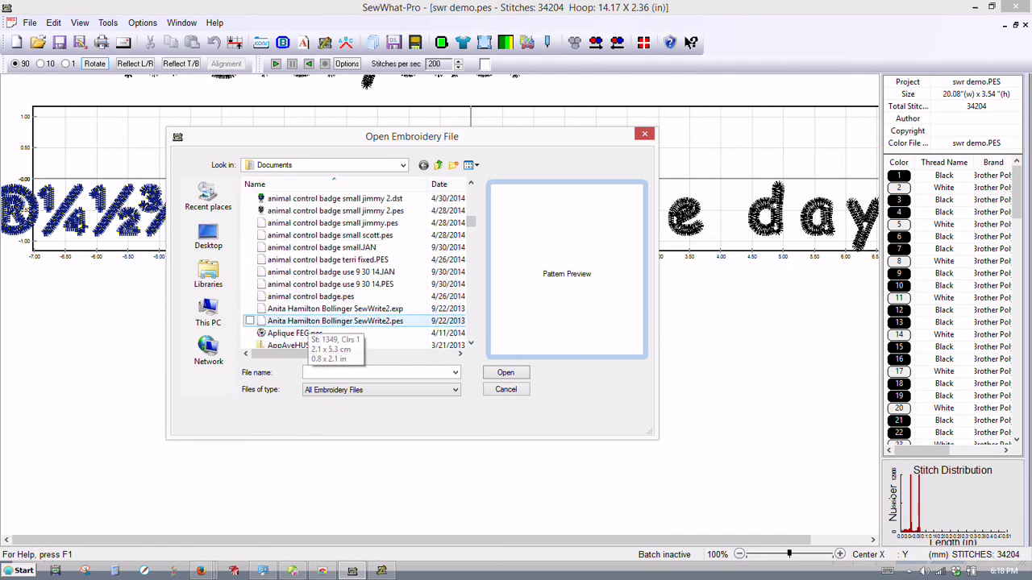
{"action": "left_click", "coordinate": [318, 322]}
{"action": "left_click", "coordinate": [310, 310]}
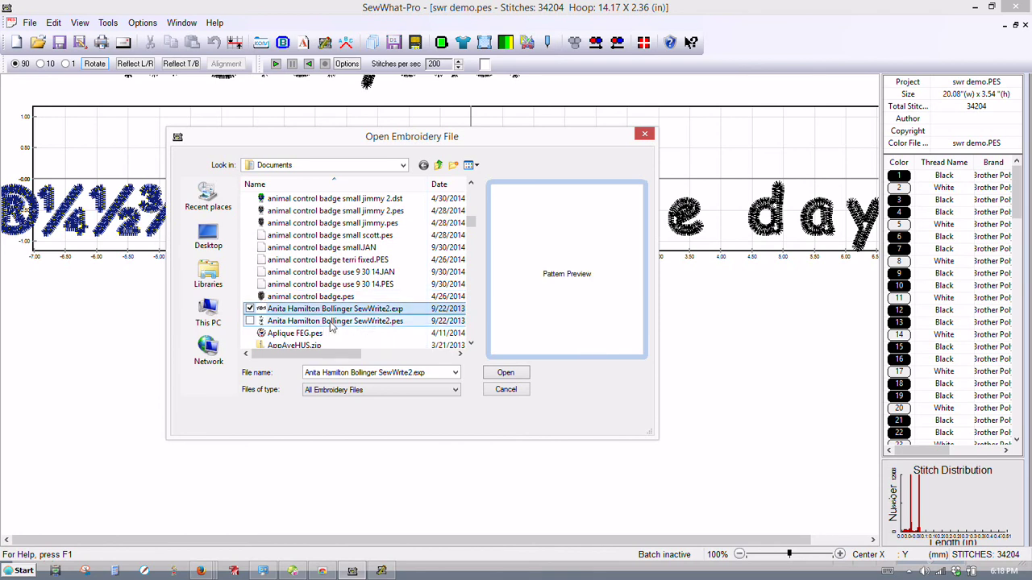
{"action": "double_click", "coordinate": [331, 322]}
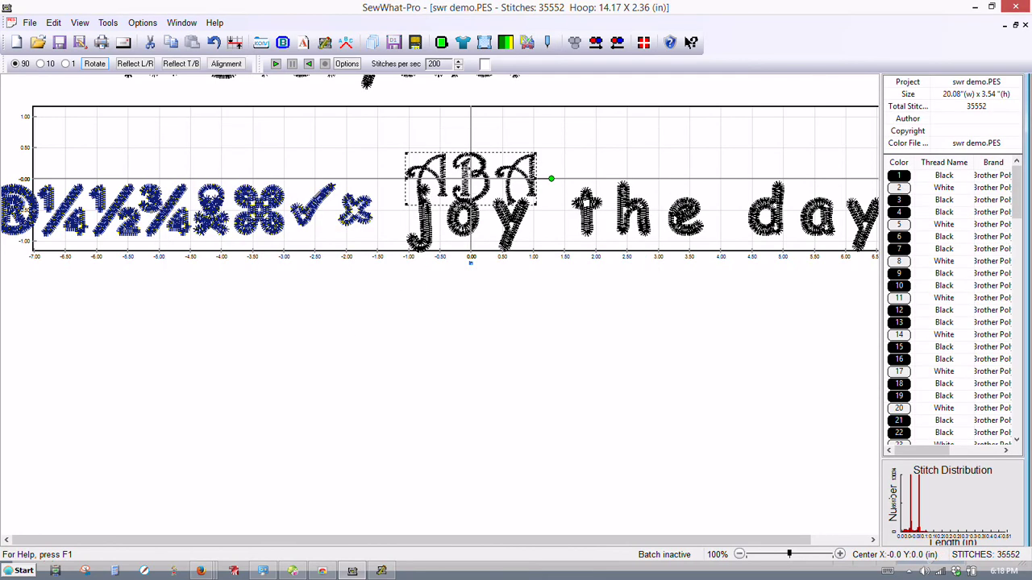
Step: Position the ABA lettering above the symbols, off the joy line
{"action": "left_click_drag", "start_coordinate": [458, 155], "coordinate": [298, 117]}
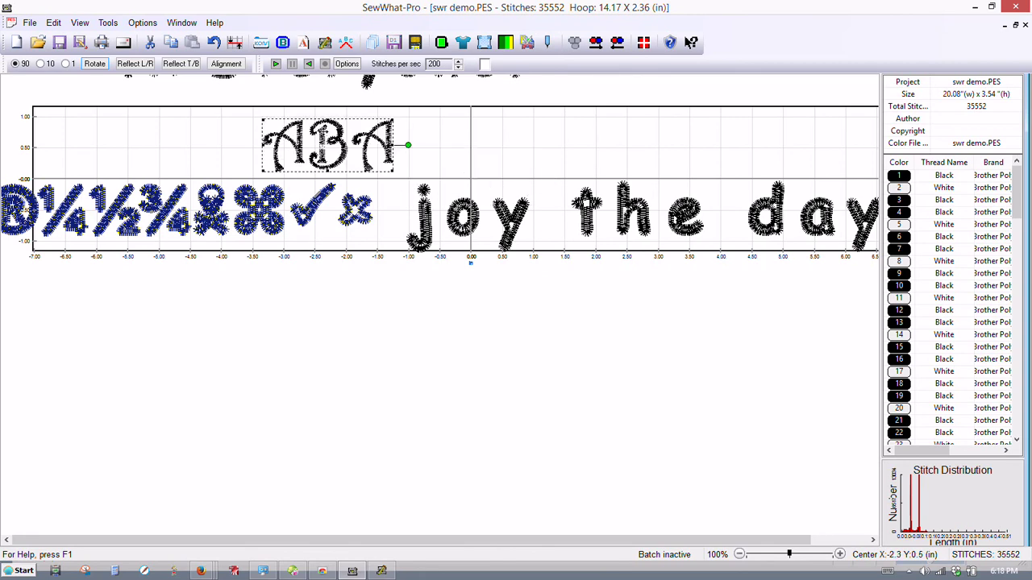
{"action": "left_click_drag", "start_coordinate": [367, 132], "coordinate": [314, 132]}
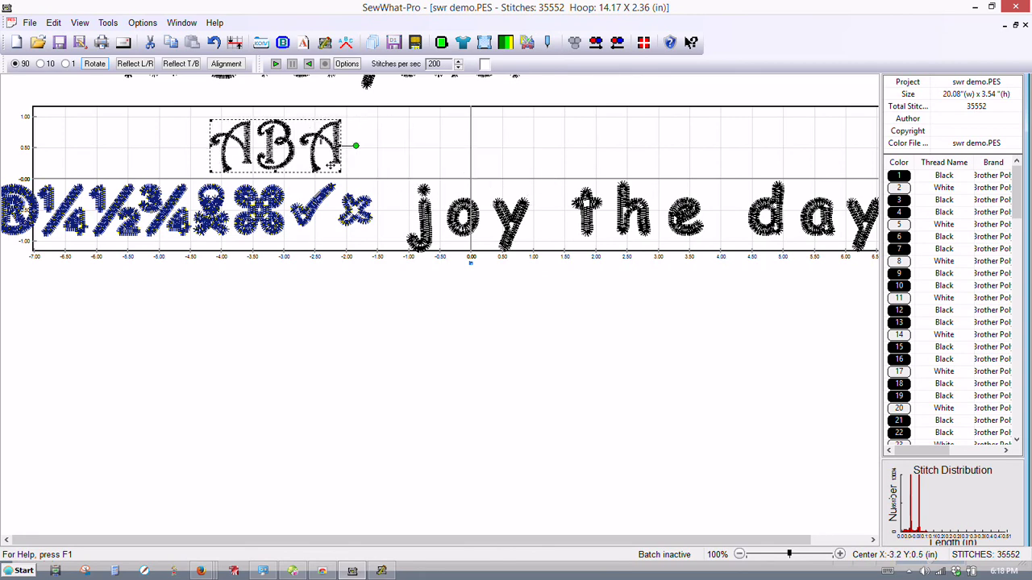
{"action": "left_click", "coordinate": [29, 23]}
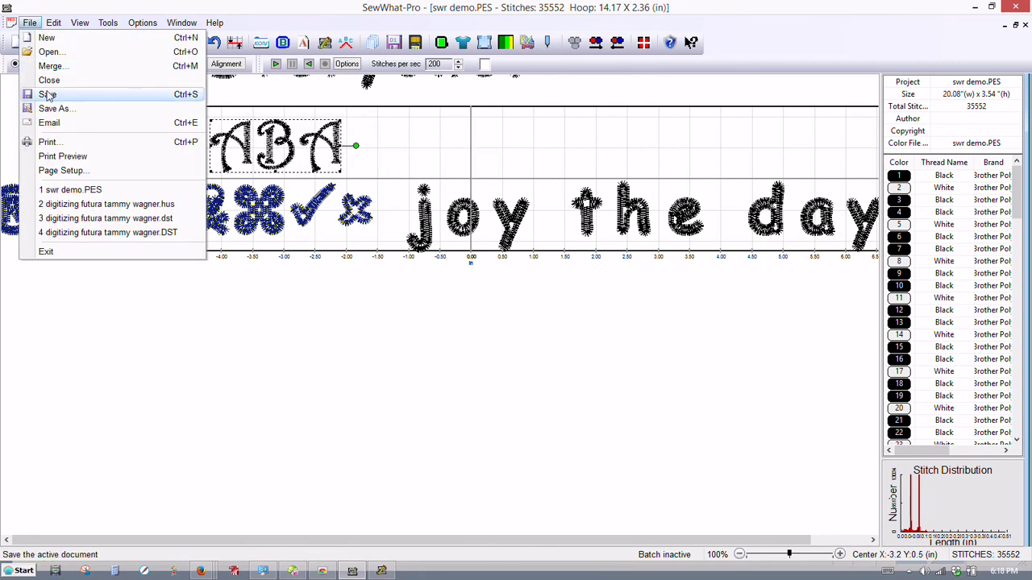